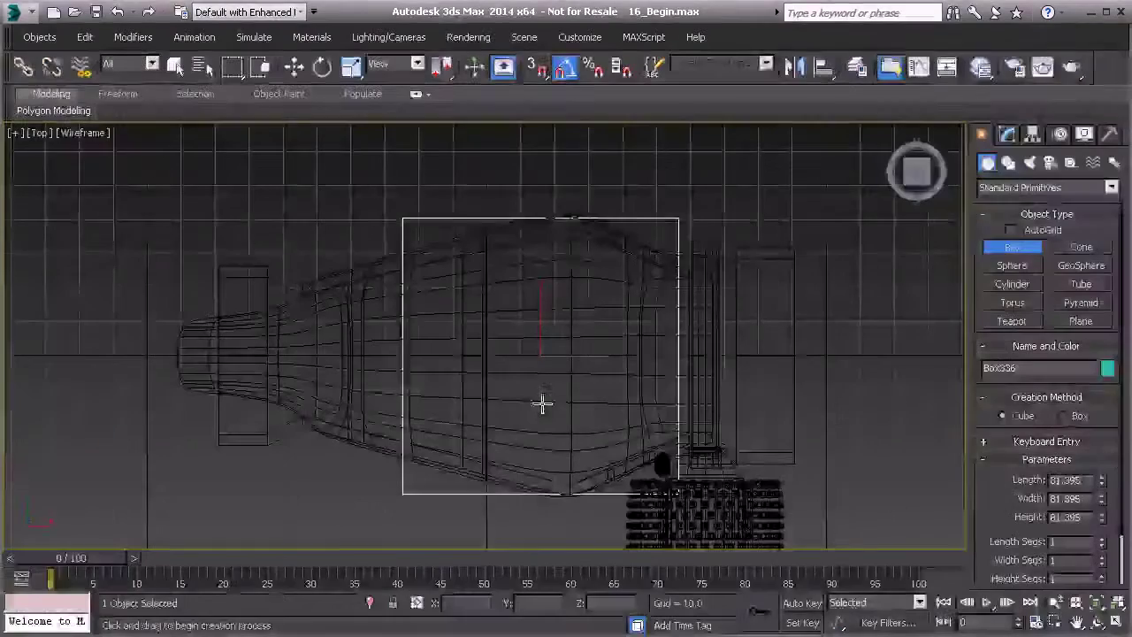
# Convert the box to an Editable Poly and center the whole object at Y 0.
pyautogui.rightClick(454, 291)
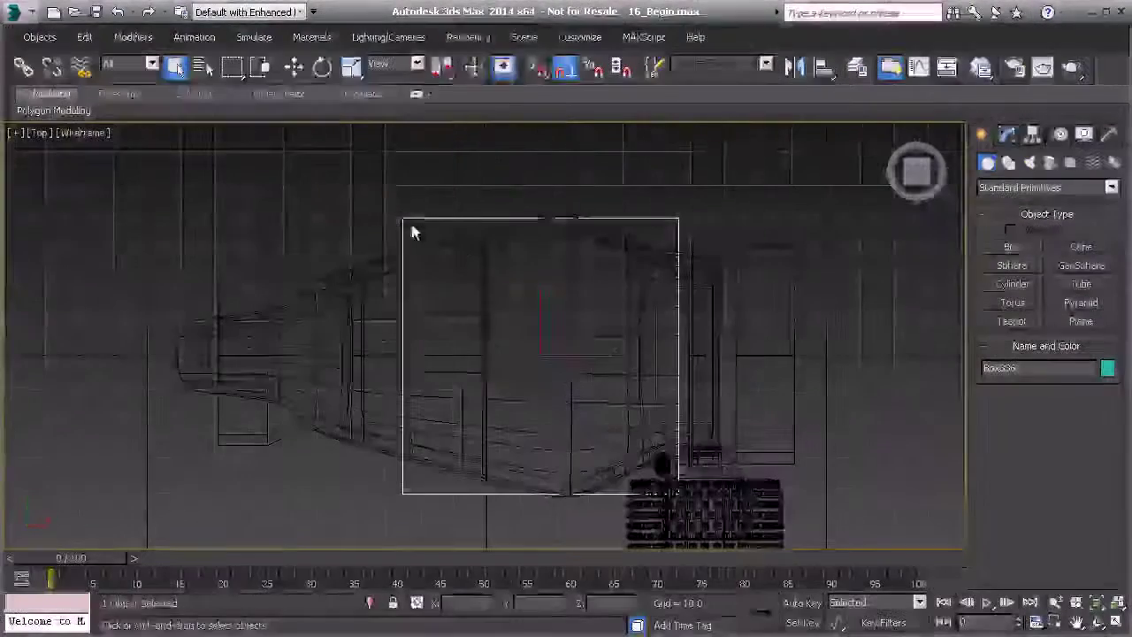
pyautogui.rightClick(409, 219)
pyautogui.moveTo(442, 377)
pyautogui.click(598, 392)
pyautogui.press('1')
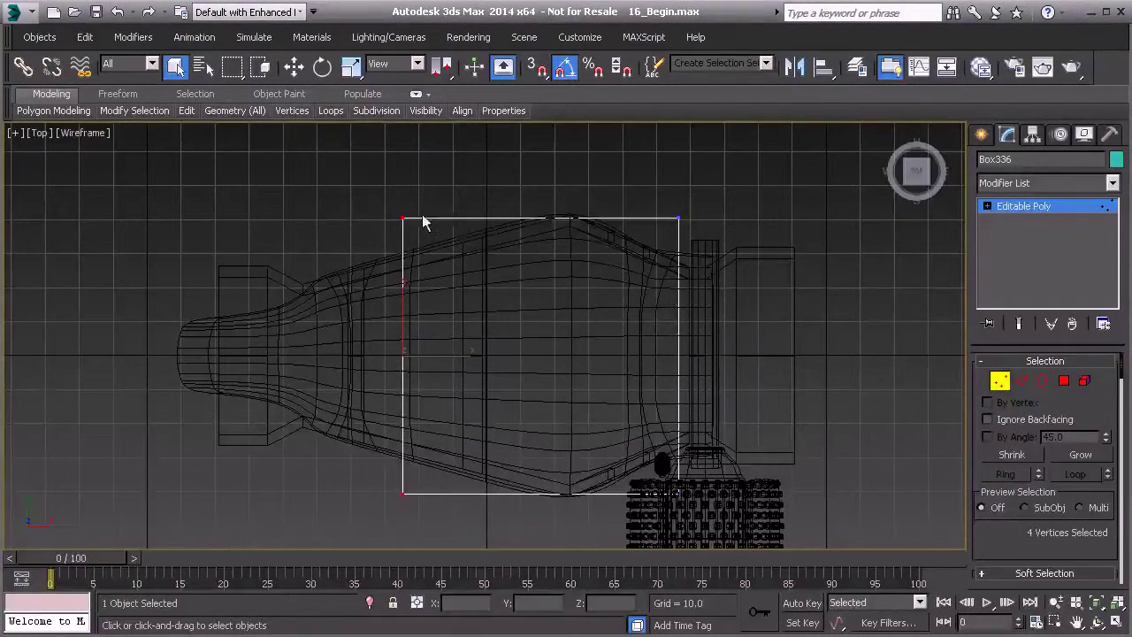
pyautogui.click(1002, 381)
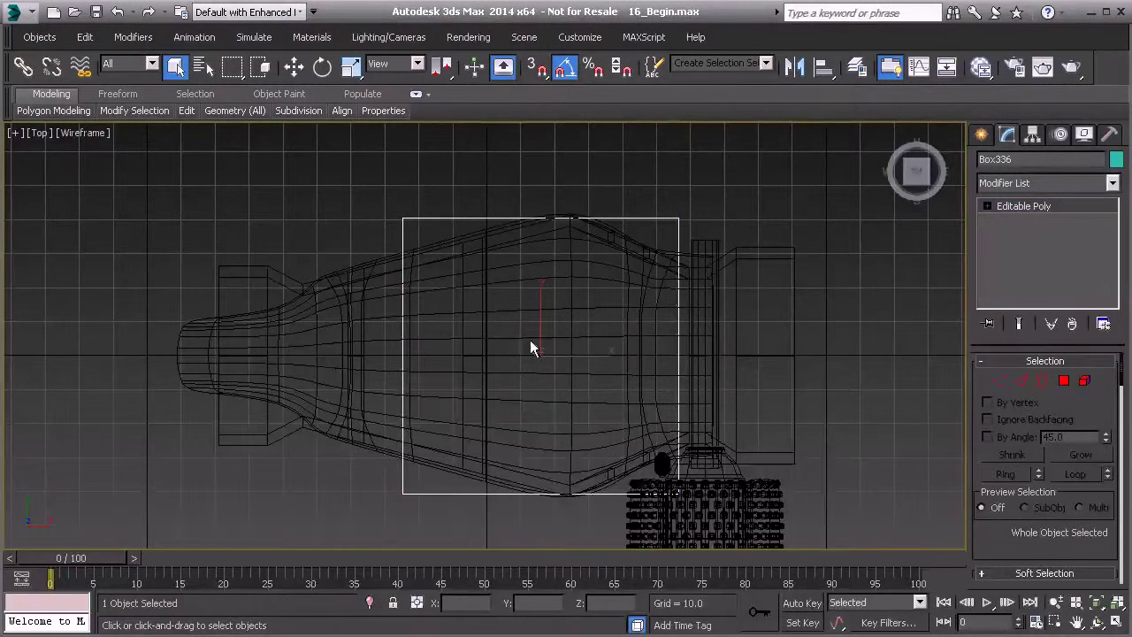
pyautogui.click(293, 68)
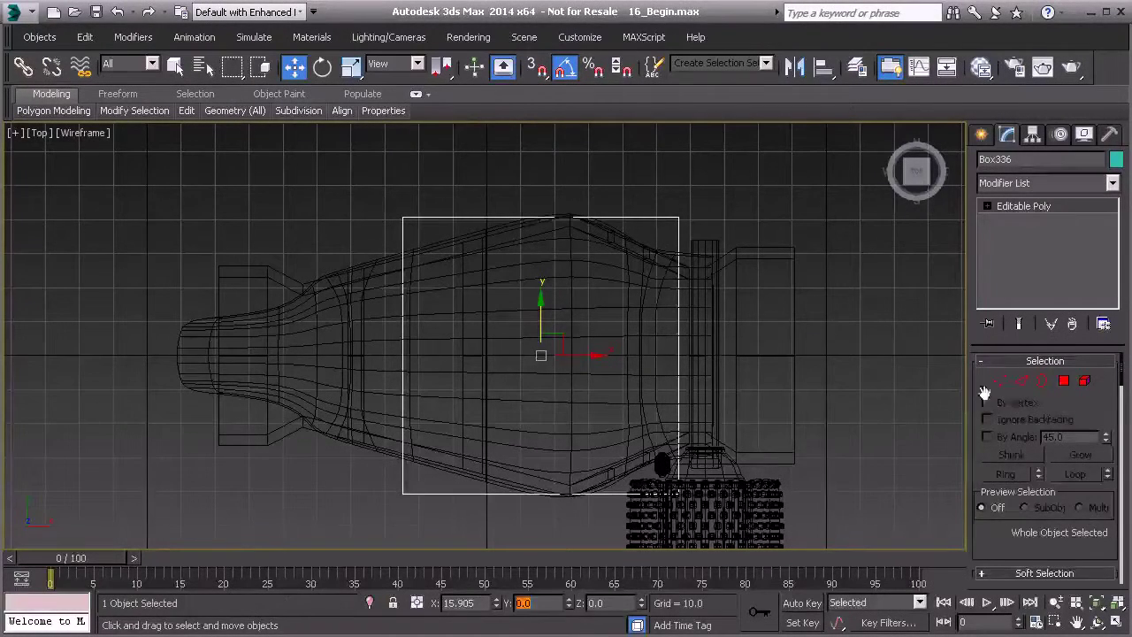
# Taper the box to the body outline in the top view, with narrowed nose-end vertices at about X -49.5 and rear vertices at about X 24.3.
pyautogui.press('1')
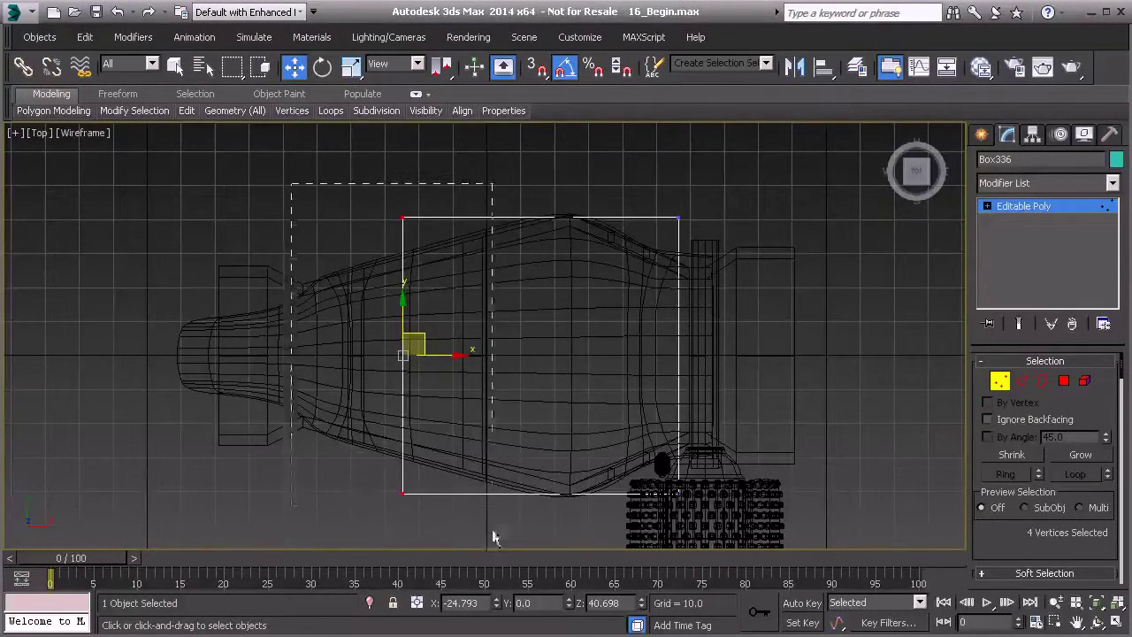
pyautogui.click(351, 69)
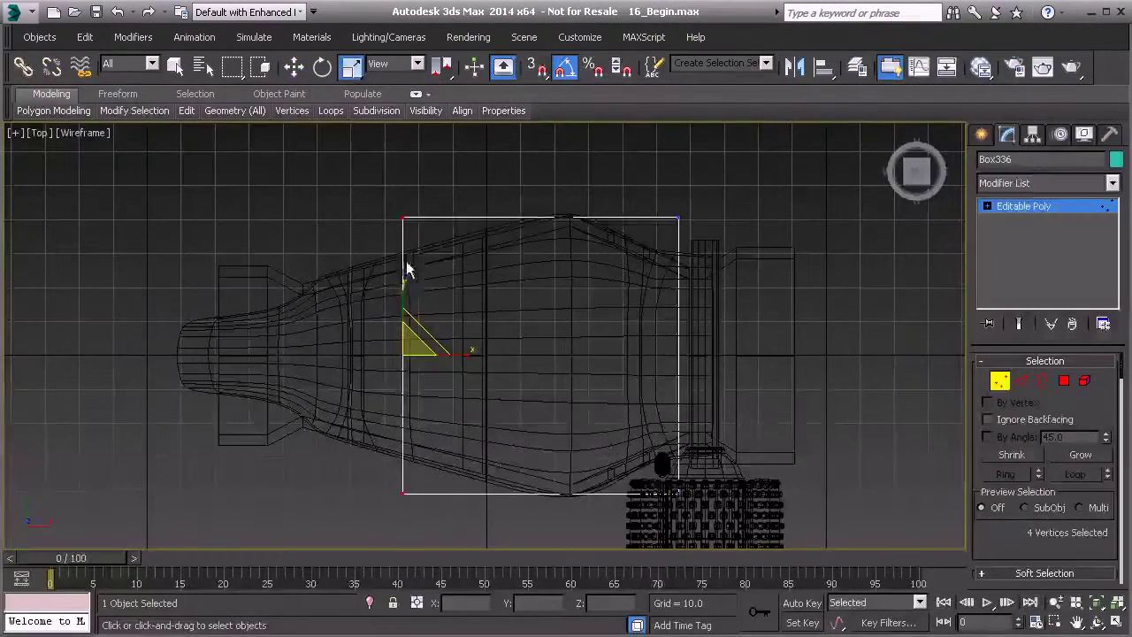
pyautogui.moveTo(402, 291); pyautogui.dragTo(401, 326)
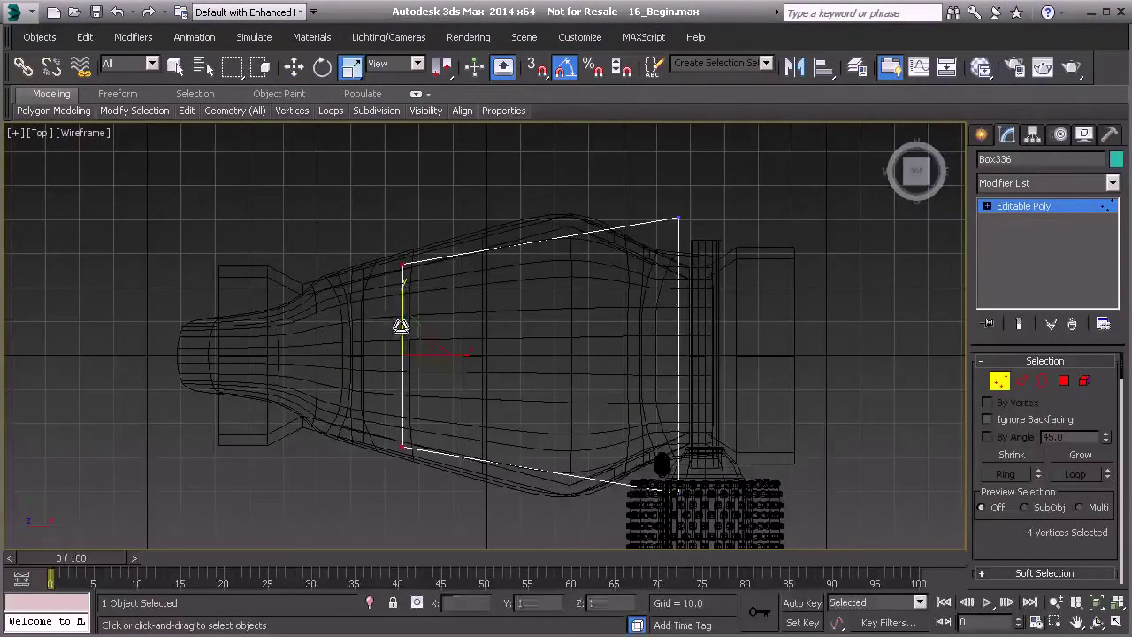
pyautogui.click(291, 70)
pyautogui.moveTo(451, 357); pyautogui.dragTo(367, 356)
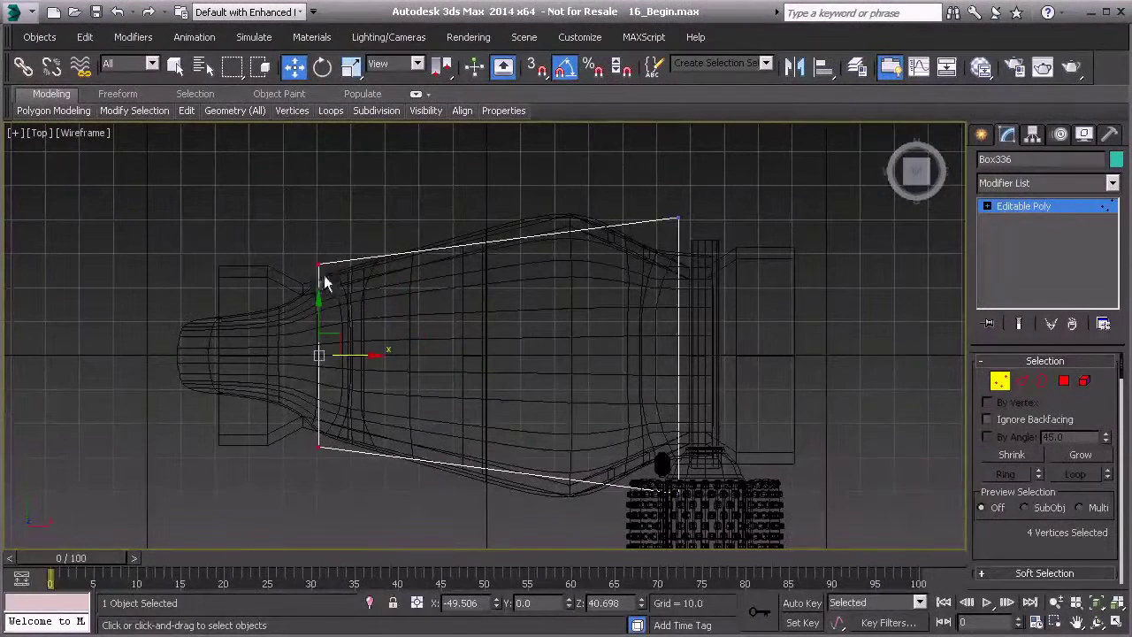
pyautogui.click(351, 69)
pyautogui.moveTo(320, 291); pyautogui.dragTo(319, 319)
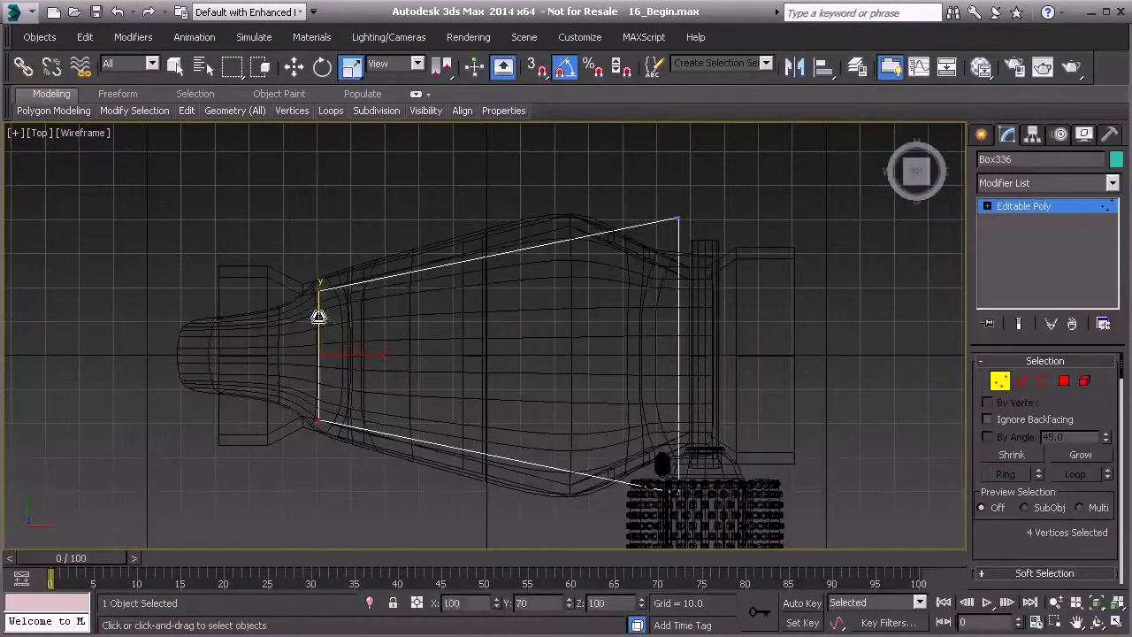
pyautogui.moveTo(691, 511); pyautogui.dragTo(692, 515)
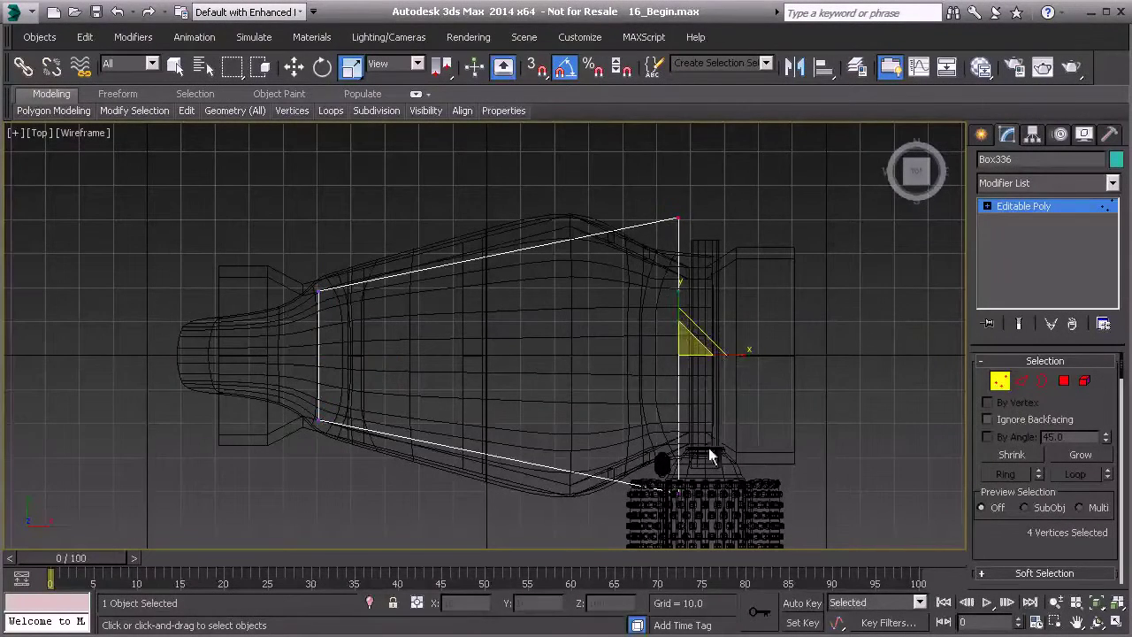
pyautogui.moveTo(725, 356); pyautogui.dragTo(610, 339)
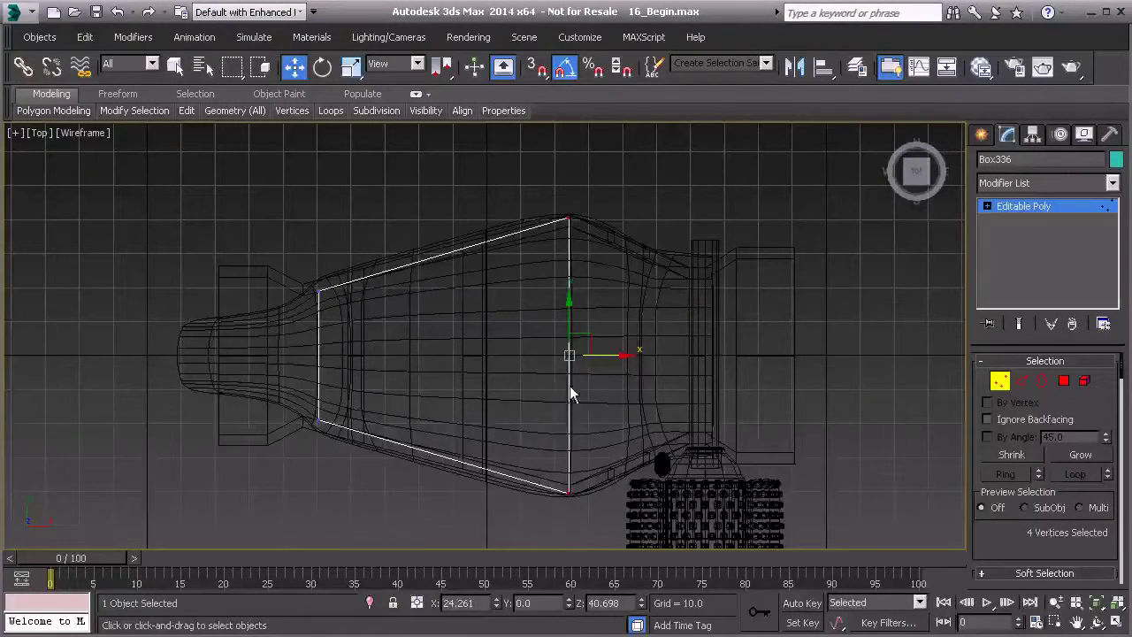
# Raise the whole box about 66 units in the front view so its base sits on the chassis plate.
pyautogui.press('f')
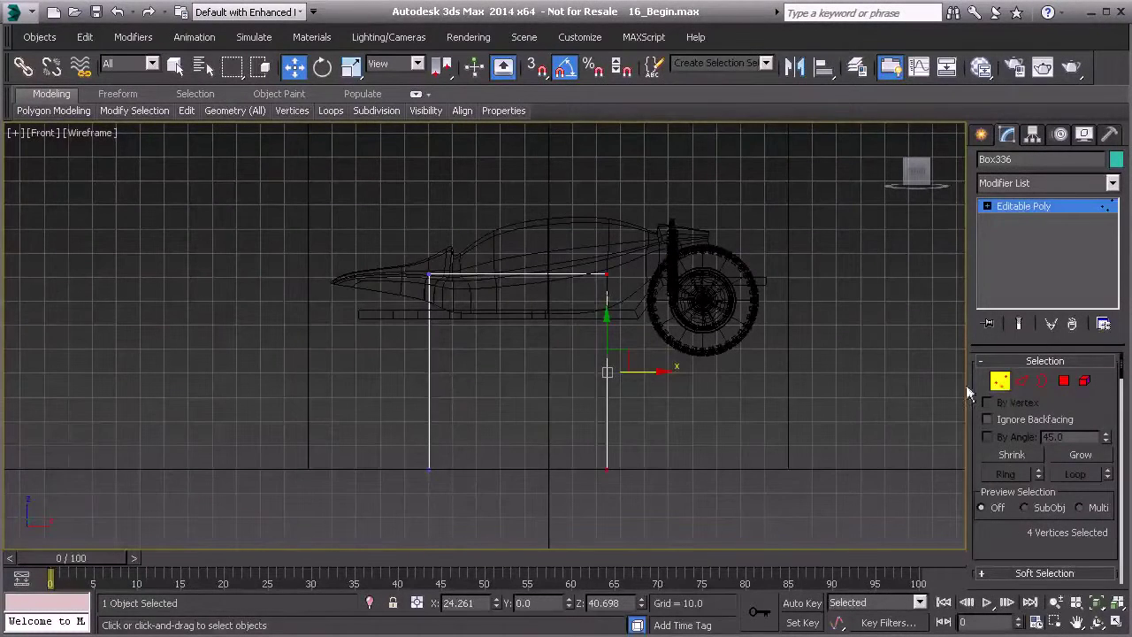
pyautogui.click(999, 382)
pyautogui.moveTo(588, 422); pyautogui.dragTo(588, 269)
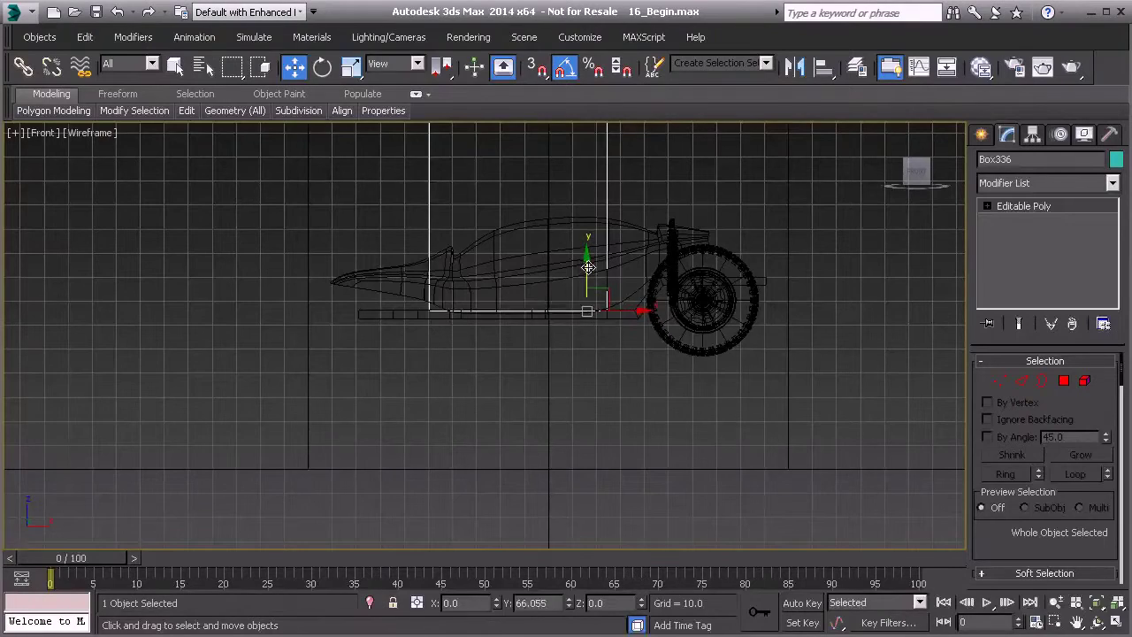
pyautogui.moveTo(514, 287); pyautogui.dragTo(484, 356, button='middle')
# Lower the box's top vertices to the body's height, and the nose-end top pair to about Z 83.6.
pyautogui.click(999, 382)
pyautogui.moveTo(385, 164); pyautogui.dragTo(617, 195)
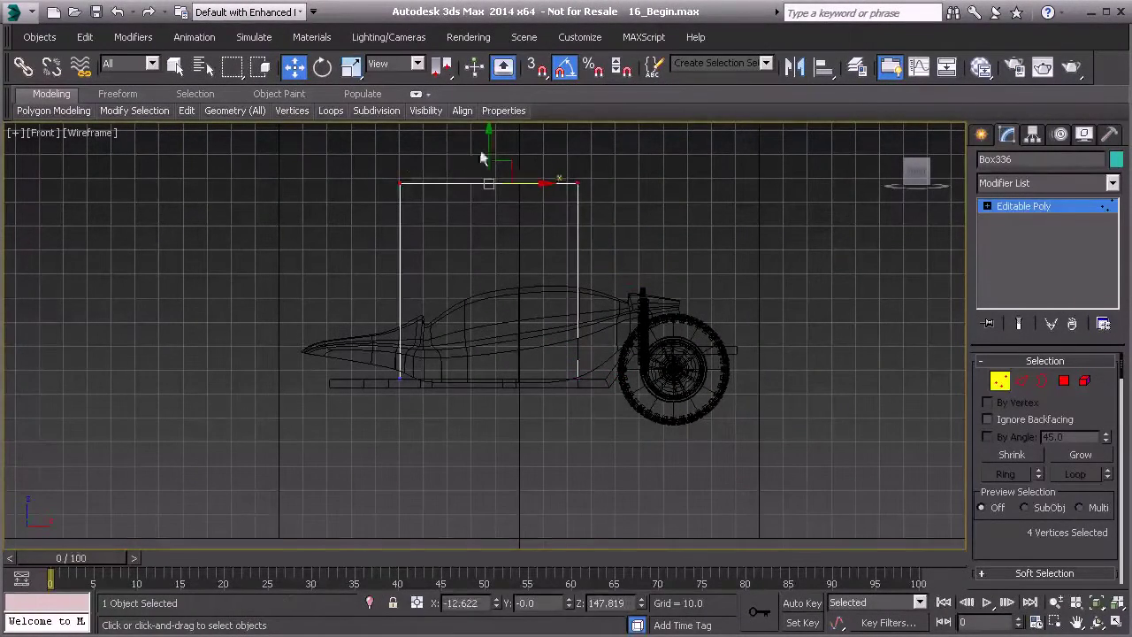
pyautogui.moveTo(486, 167); pyautogui.dragTo(472, 252)
pyautogui.moveTo(379, 285); pyautogui.dragTo(416, 326)
pyautogui.scroll(5, 416, 326)
pyautogui.moveTo(385, 224); pyautogui.dragTo(384, 312)
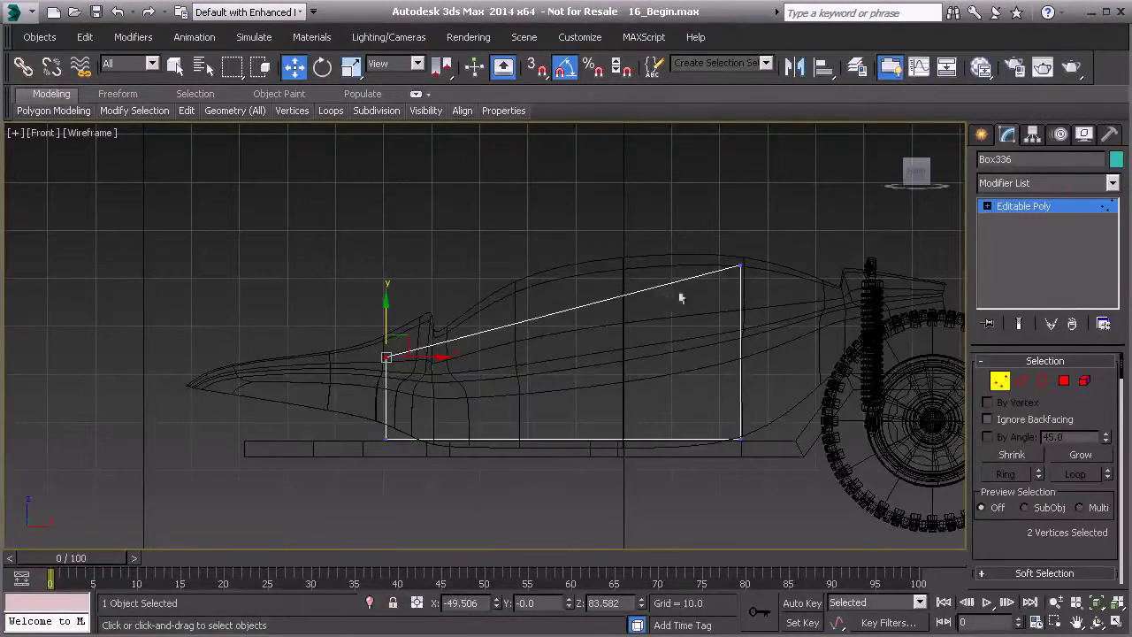
# Scale the box's four upper vertices inward across the car's width in the left view.
pyautogui.press('l')
pyautogui.press('z')
pyautogui.scroll(-8, 552, 340)
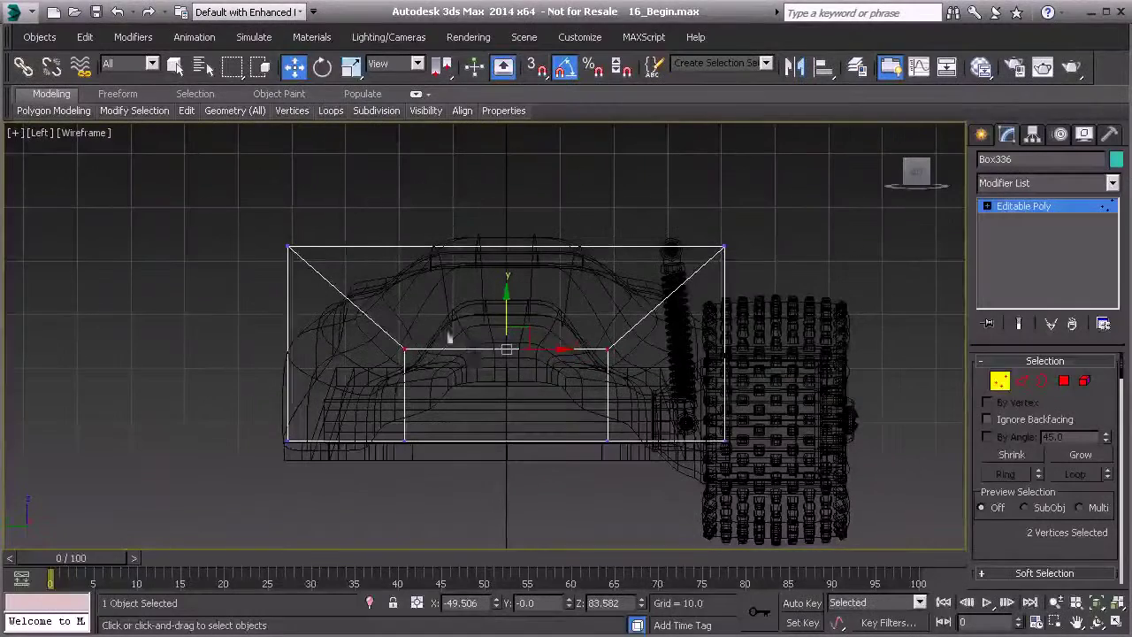
pyautogui.moveTo(213, 228); pyautogui.dragTo(801, 313)
pyautogui.click(351, 66)
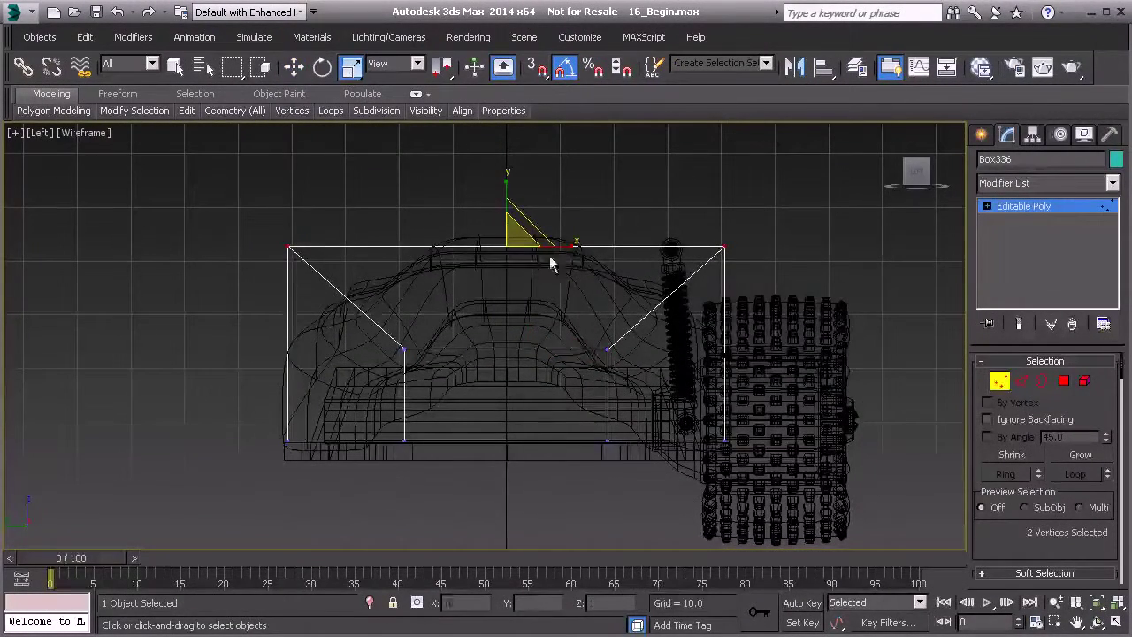
pyautogui.moveTo(270, 236); pyautogui.dragTo(858, 373)
pyautogui.moveTo(570, 297); pyautogui.dragTo(526, 298)
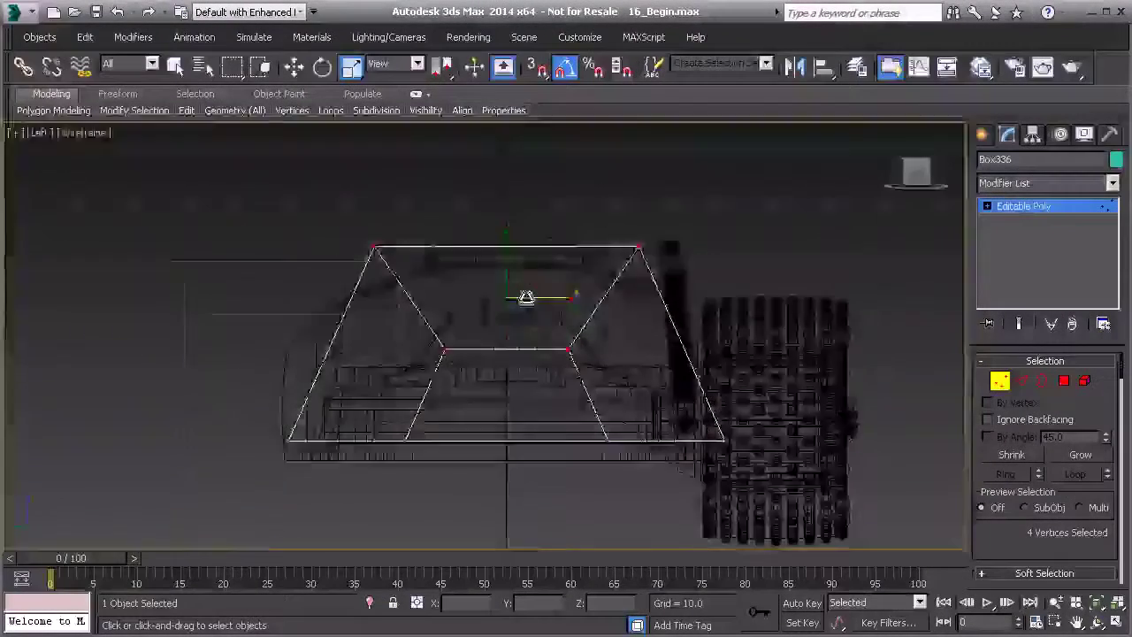
# With shading on, scale the upper vertices further inward, narrowing the highest pair more to stay inside the body shell.
pyautogui.press('F3')
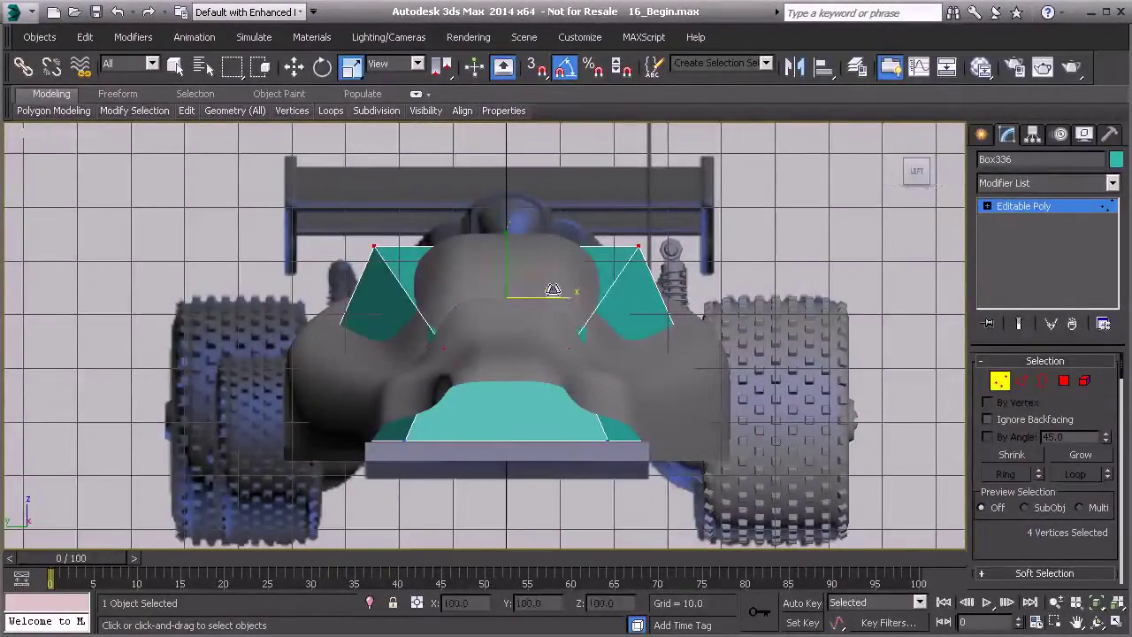
pyautogui.moveTo(568, 296); pyautogui.dragTo(517, 288)
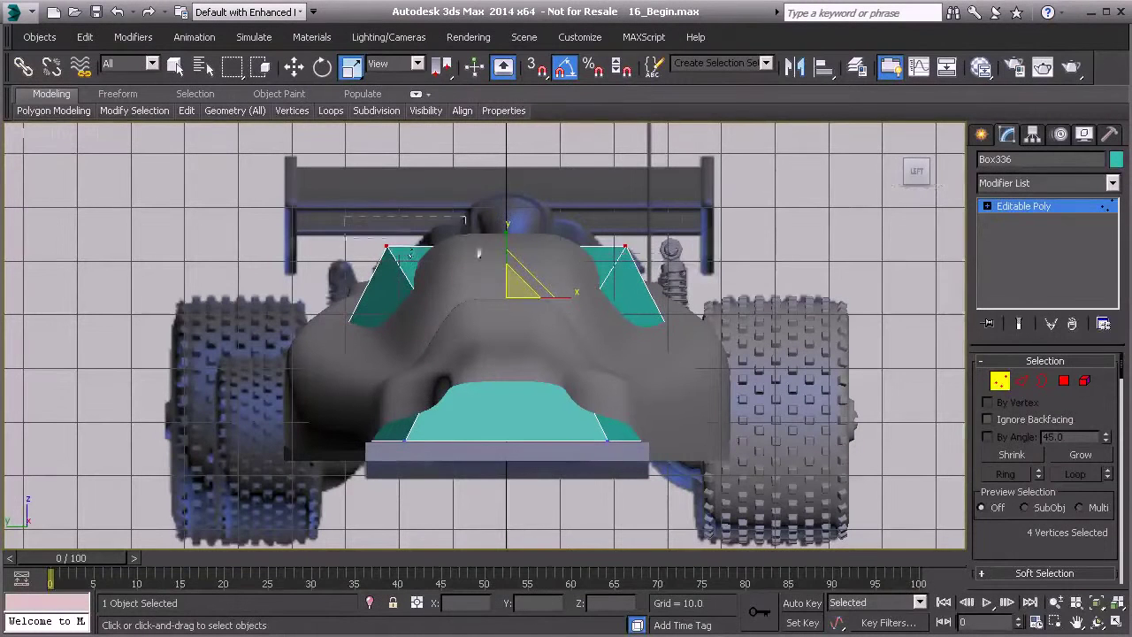
pyautogui.moveTo(729, 263); pyautogui.dragTo(729, 262)
pyautogui.moveTo(569, 245); pyautogui.dragTo(517, 251)
# Connect the ring of four upright corner edges with 1 segment to add a horizontal loop around the box.
pyautogui.keyDown('alt'); pyautogui.moveTo(510, 254); pyautogui.dragTo(584, 340, button='middle'); pyautogui.keyUp('alt')
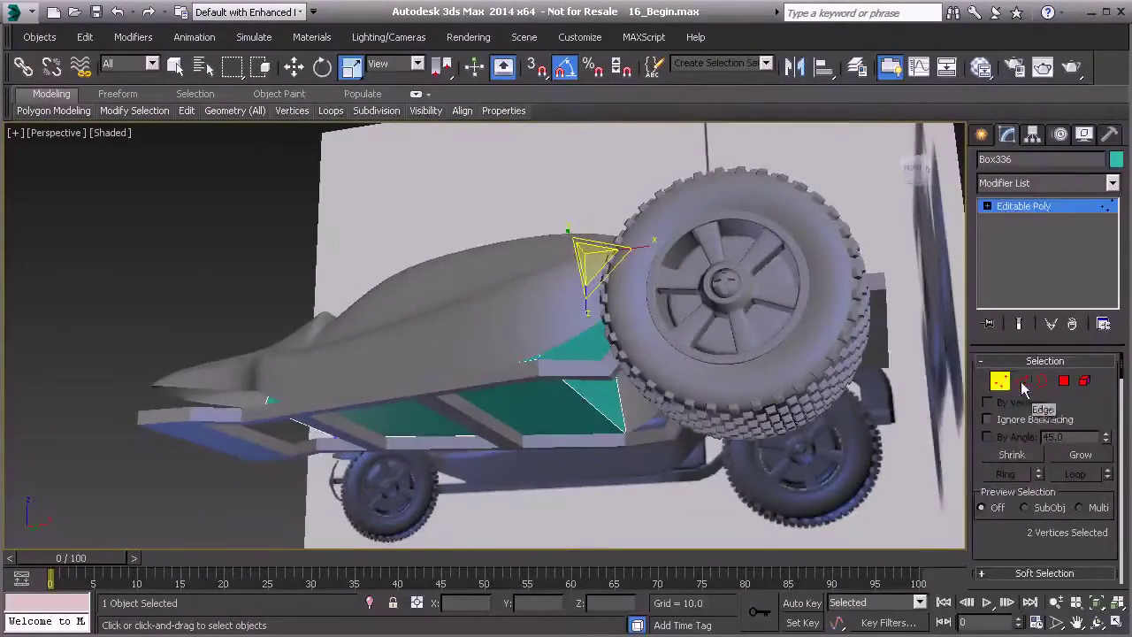
pyautogui.click(1026, 383)
pyautogui.press('F3')
pyautogui.keyDown('alt'); pyautogui.moveTo(523, 315); pyautogui.dragTo(599, 413, button='middle'); pyautogui.keyUp('alt')
pyautogui.click(587, 354)
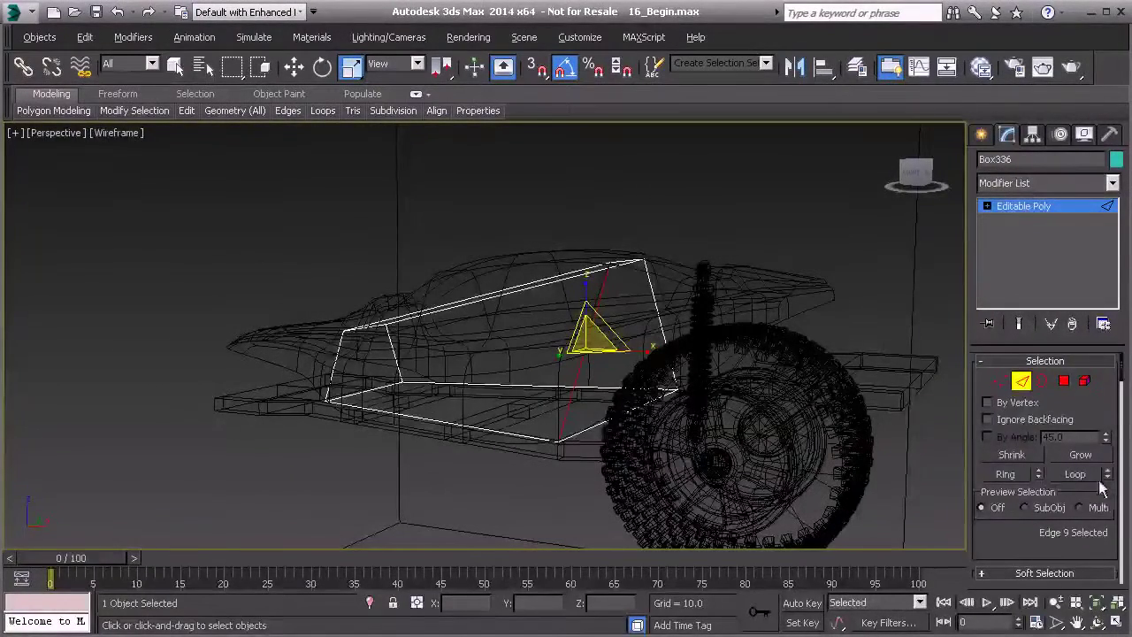
pyautogui.moveTo(1088, 550); pyautogui.dragTo(1090, 385)
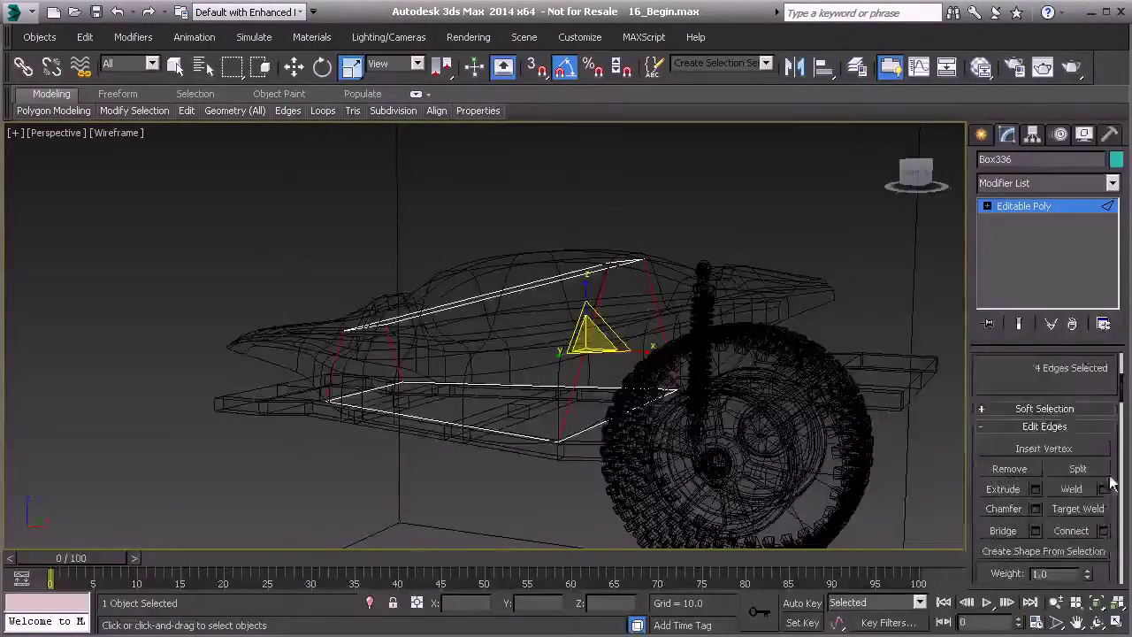
pyautogui.click(1104, 531)
pyautogui.keyDown('alt'); pyautogui.moveTo(634, 412); pyautogui.dragTo(705, 407, button='middle'); pyautogui.keyUp('alt')
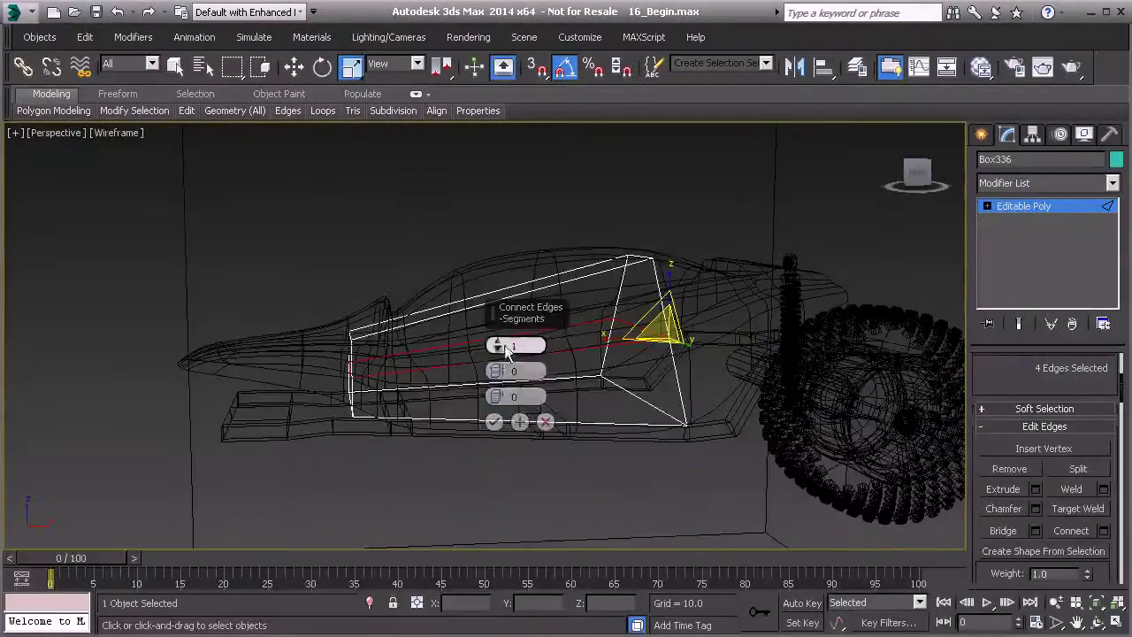
pyautogui.click(493, 421)
# Extrude the upper rear polygon of the box backward.
pyautogui.keyDown('alt'); pyautogui.moveTo(500, 412); pyautogui.dragTo(550, 383, button='middle'); pyautogui.keyUp('alt')
pyautogui.press('4')
pyautogui.click(566, 336)
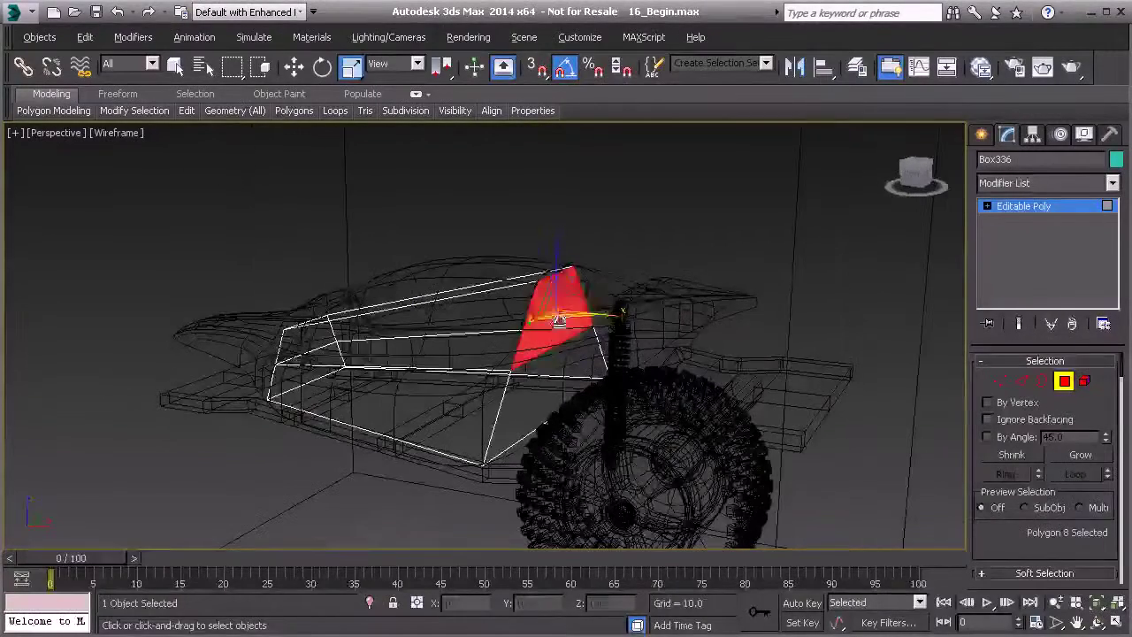
pyautogui.press('F3')
pyautogui.press('F3')
pyautogui.scroll(-2, 1018, 509)
pyautogui.scroll(-2, 1022, 507)
pyautogui.click(1036, 487)
pyautogui.click(496, 396)
# Move the extruded rear polygon back to about X 44.8, near the shock absorber.
pyautogui.keyDown('alt'); pyautogui.moveTo(497, 400); pyautogui.dragTo(565, 380, button='middle'); pyautogui.keyUp('alt')
pyautogui.press('w')
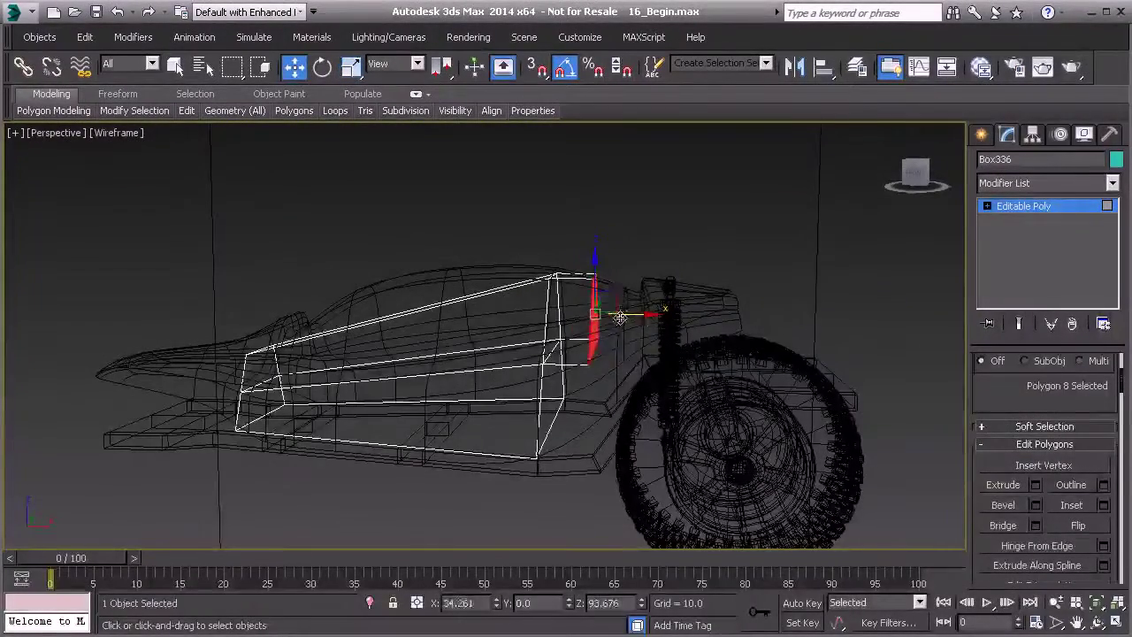
pyautogui.moveTo(658, 318); pyautogui.dragTo(668, 316)
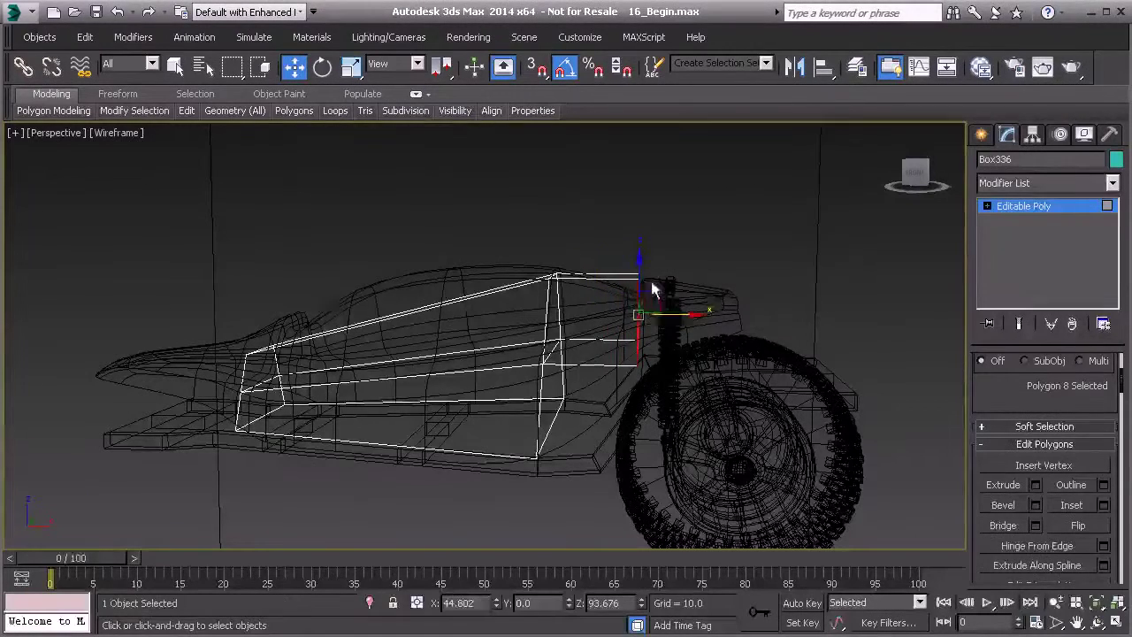
# Lower the top vertices of the extruded rear end in the front view to follow the body's slope.
pyautogui.press('f')
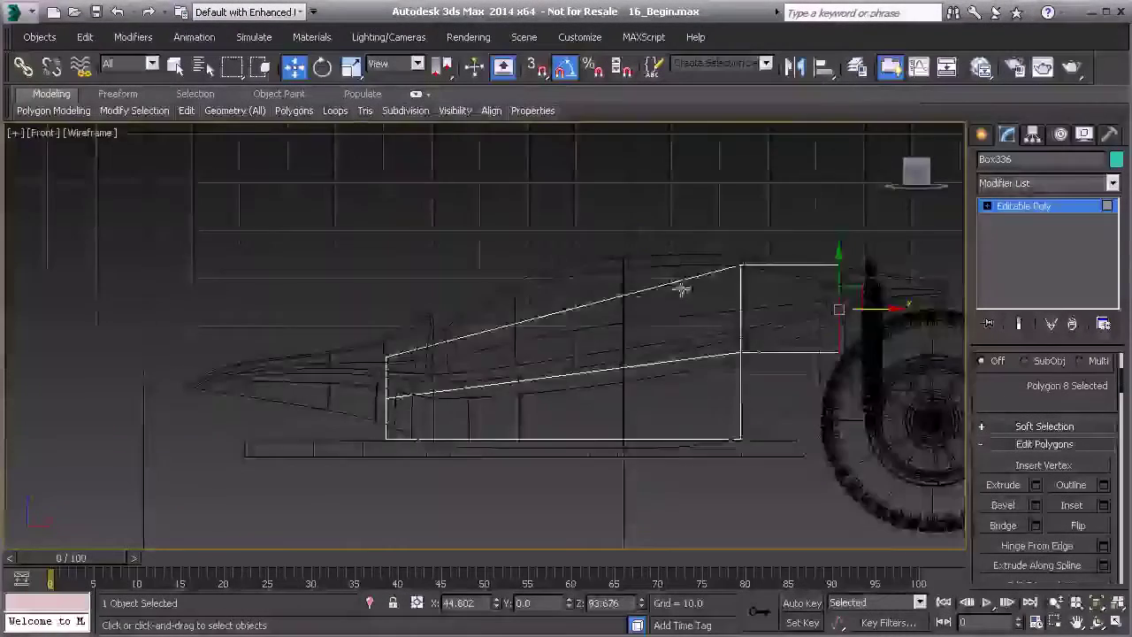
pyautogui.scroll(5, 530, 301)
pyautogui.press('1')
pyautogui.moveTo(514, 226); pyautogui.dragTo(617, 296)
pyautogui.moveTo(566, 233); pyautogui.dragTo(562, 257)
pyautogui.moveTo(558, 379); pyautogui.dragTo(560, 337, button='middle')
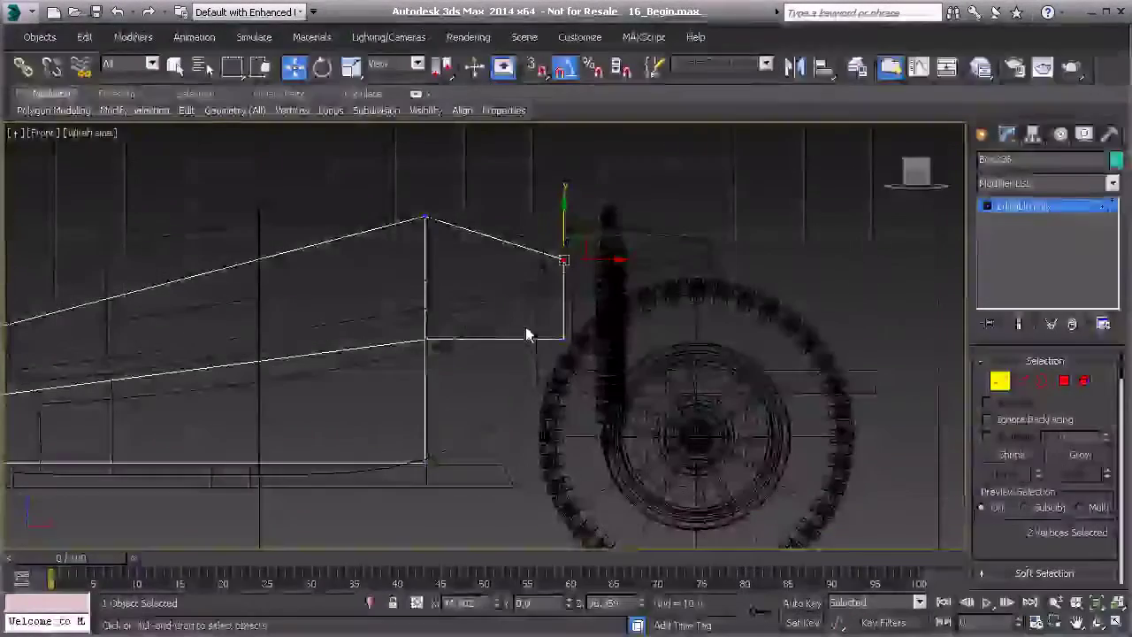
# Move the bottom vertices below the rear extrusion to about X 32 and the middle pair above them to about X 35.5.
pyautogui.moveTo(394, 312); pyautogui.dragTo(448, 482)
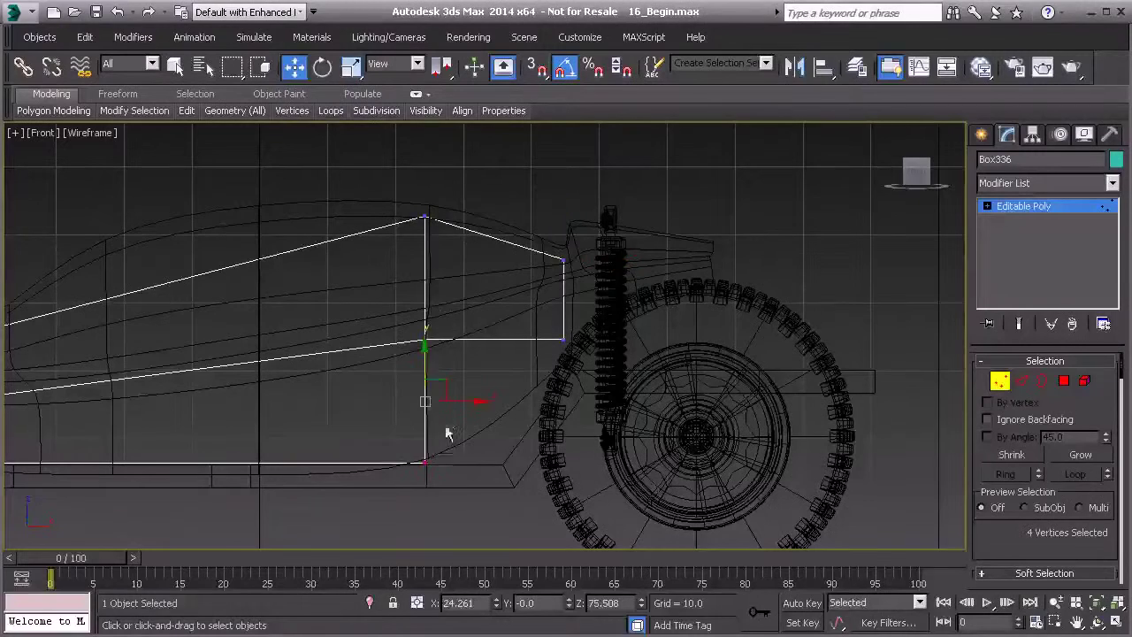
pyautogui.moveTo(463, 400); pyautogui.dragTo(515, 402)
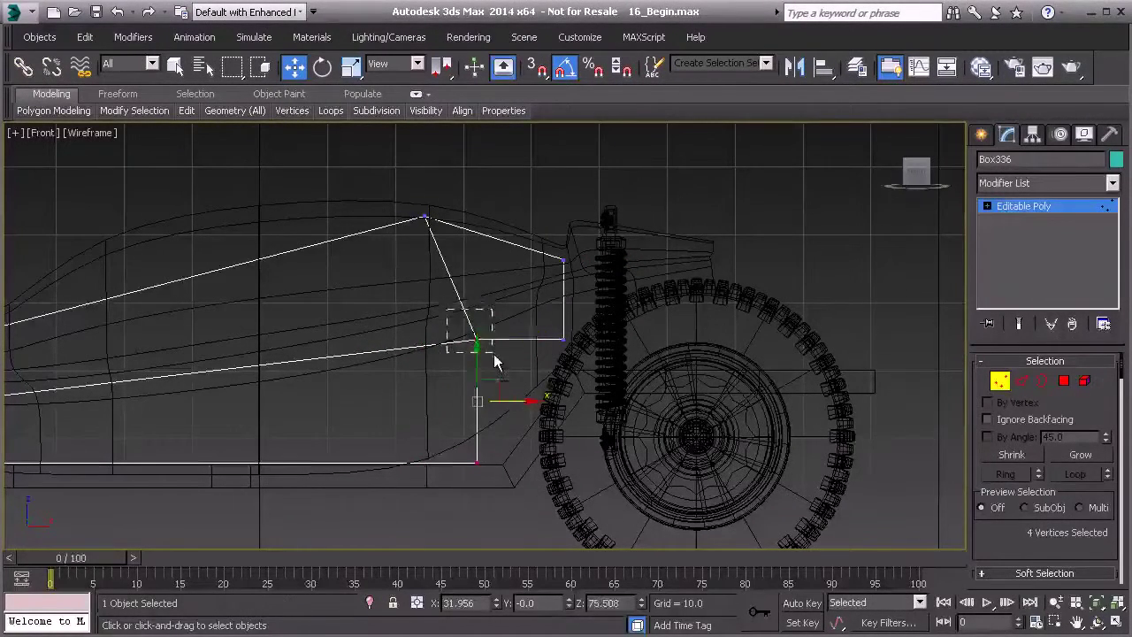
pyautogui.moveTo(513, 339); pyautogui.dragTo(571, 339)
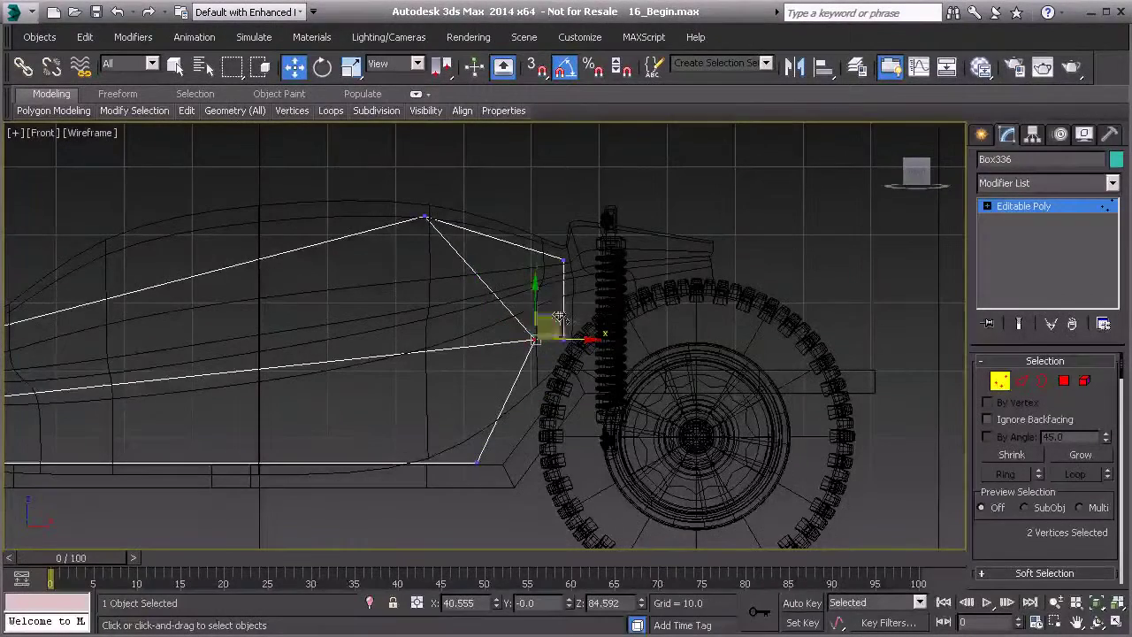
pyautogui.moveTo(481, 354); pyautogui.dragTo(521, 342, button='middle')
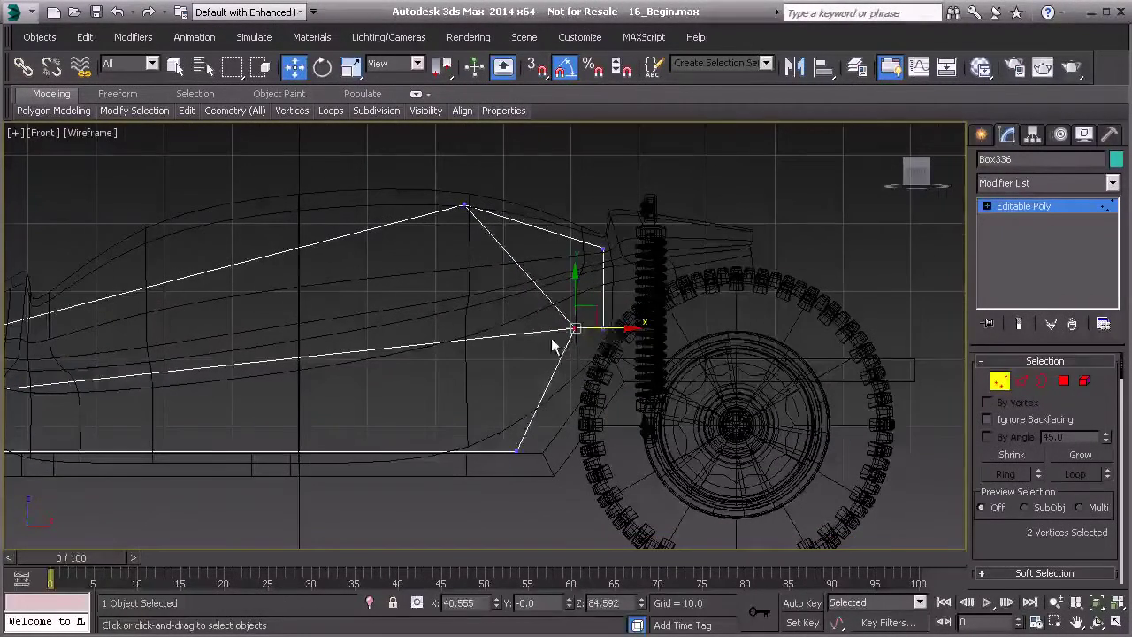
pyautogui.moveTo(613, 331); pyautogui.dragTo(573, 332)
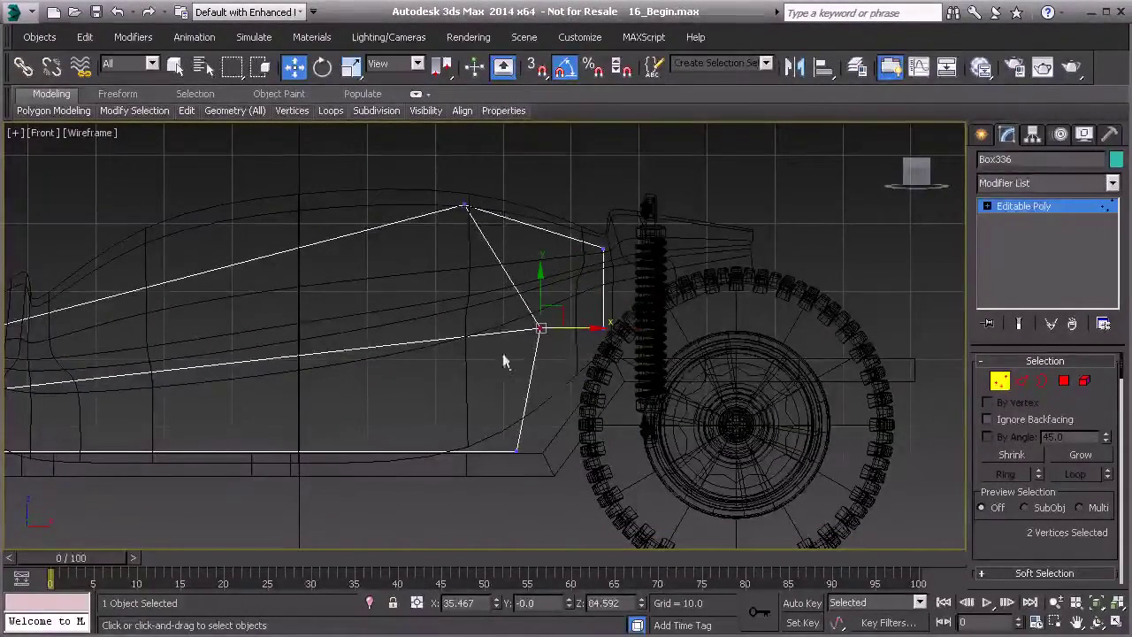
pyautogui.moveTo(413, 377); pyautogui.dragTo(549, 382, button='middle')
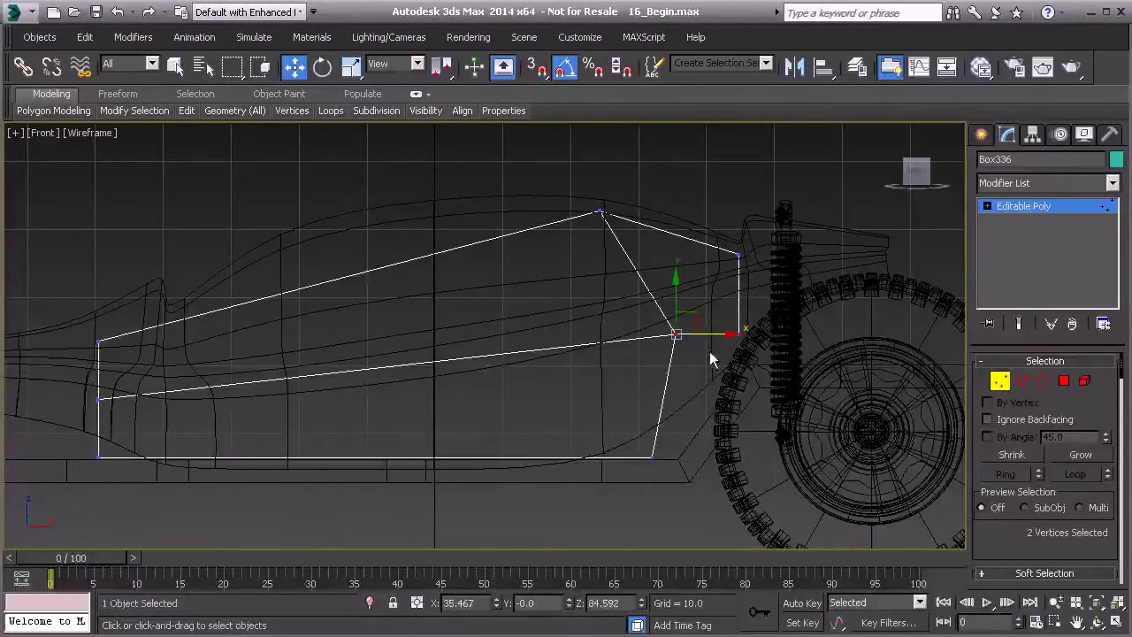
# Scale the box's two bottom rear vertices closer together along Y in the shaded perspective view so their corners tuck into the body shell.
pyautogui.click(1001, 382)
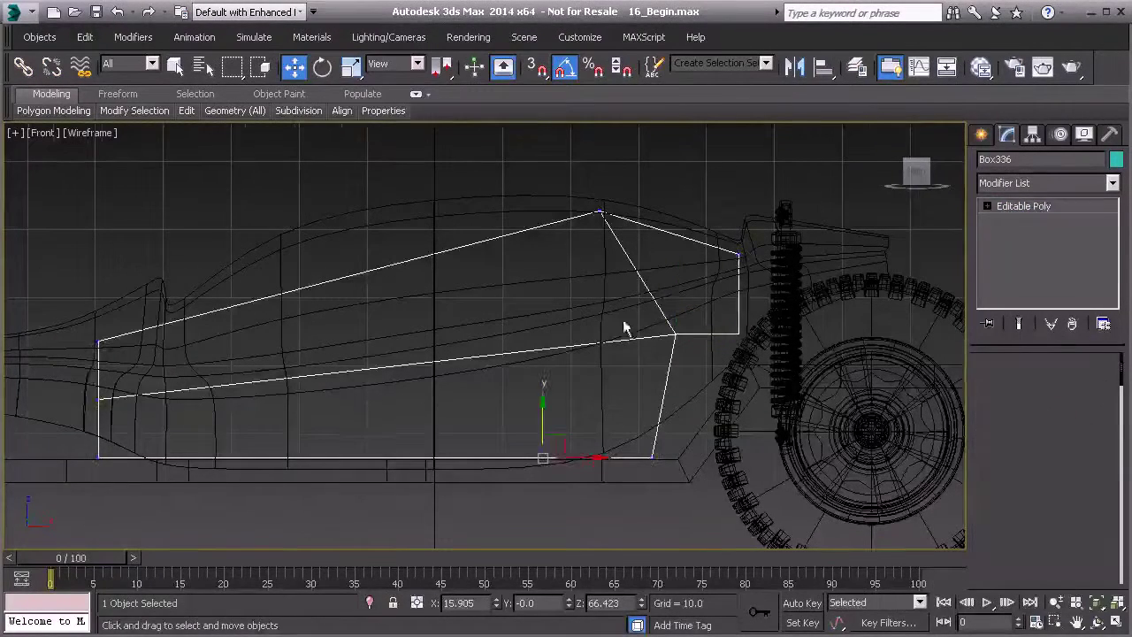
pyautogui.press('F3')
pyautogui.keyDown('alt'); pyautogui.moveTo(564, 344); pyautogui.dragTo(604, 357, button='middle'); pyautogui.keyUp('alt')
pyautogui.press('p')
pyautogui.keyDown('alt'); pyautogui.moveTo(539, 409); pyautogui.dragTo(469, 339, button='middle'); pyautogui.keyUp('alt')
pyautogui.click(1001, 382)
pyautogui.keyDown('alt'); pyautogui.moveTo(659, 478); pyautogui.dragTo(629, 392, button='middle'); pyautogui.keyUp('alt')
pyautogui.moveTo(566, 345); pyautogui.dragTo(672, 417)
pyautogui.keyDown('alt'); pyautogui.moveTo(672, 421); pyautogui.dragTo(601, 409, button='middle'); pyautogui.keyUp('alt')
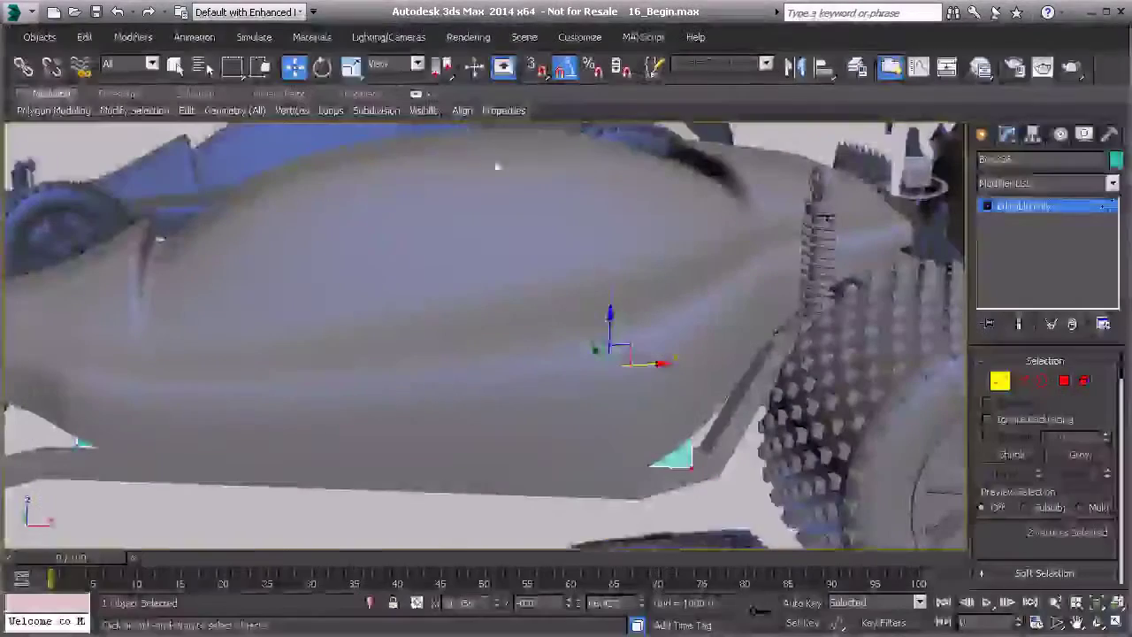
pyautogui.click(351, 67)
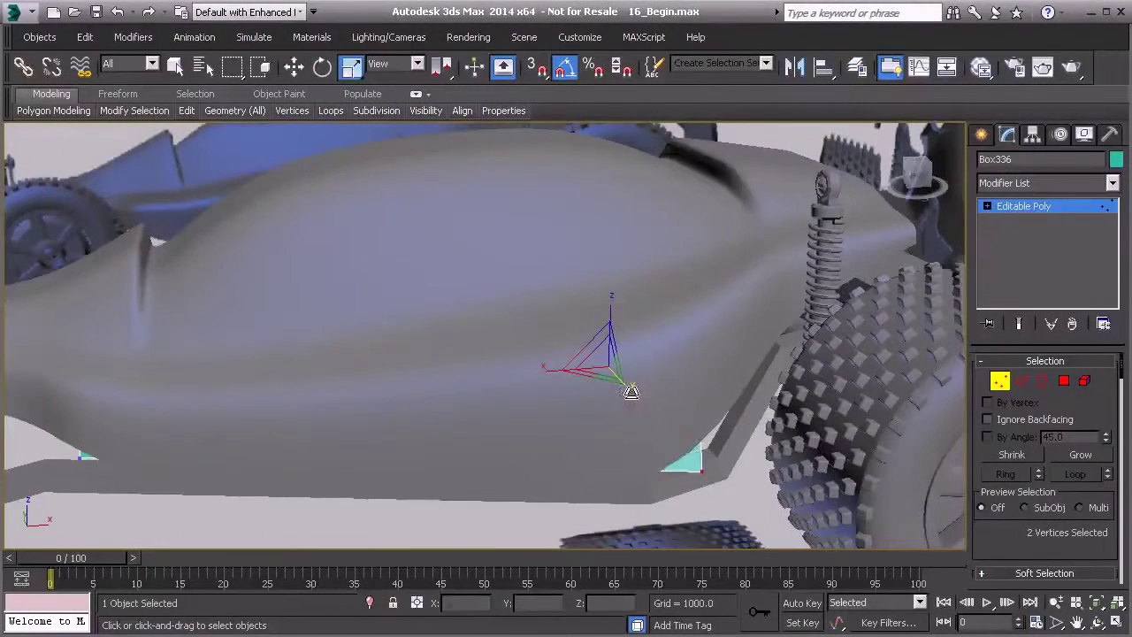
pyautogui.moveTo(630, 395); pyautogui.dragTo(629, 390)
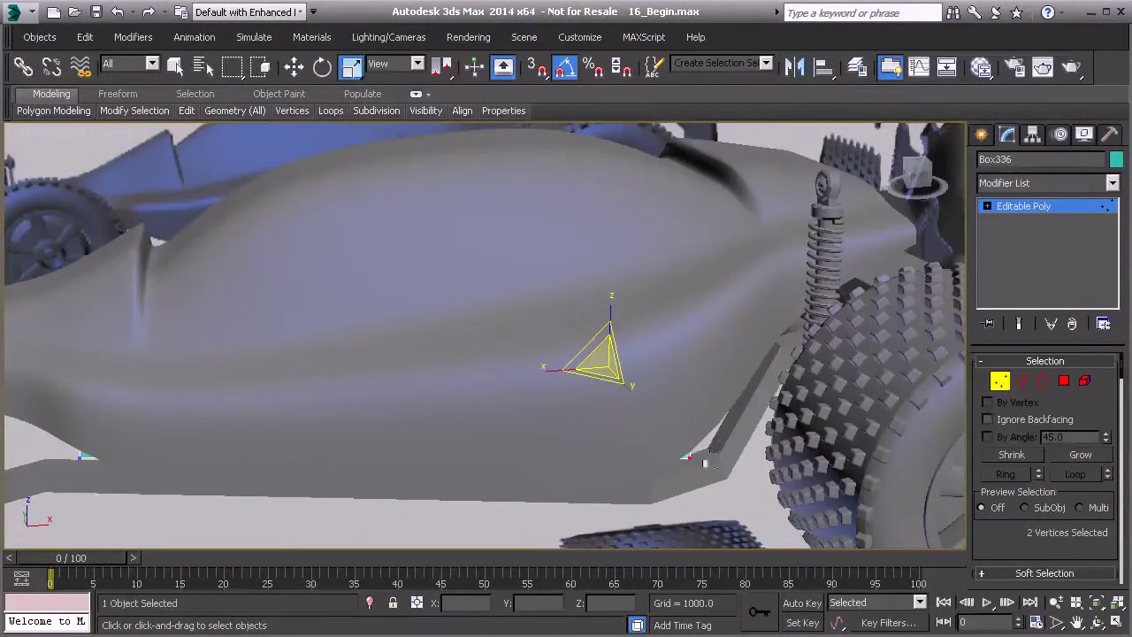
# Insert an edge loop around the middle of the box with SwiftLoop, at about X -5.
pyautogui.keyDown('alt'); pyautogui.moveTo(688, 459); pyautogui.dragTo(679, 393, button='middle'); pyautogui.keyUp('alt')
pyautogui.keyDown('alt'); pyautogui.moveTo(595, 382); pyautogui.dragTo(513, 327, button='middle'); pyautogui.keyUp('alt')
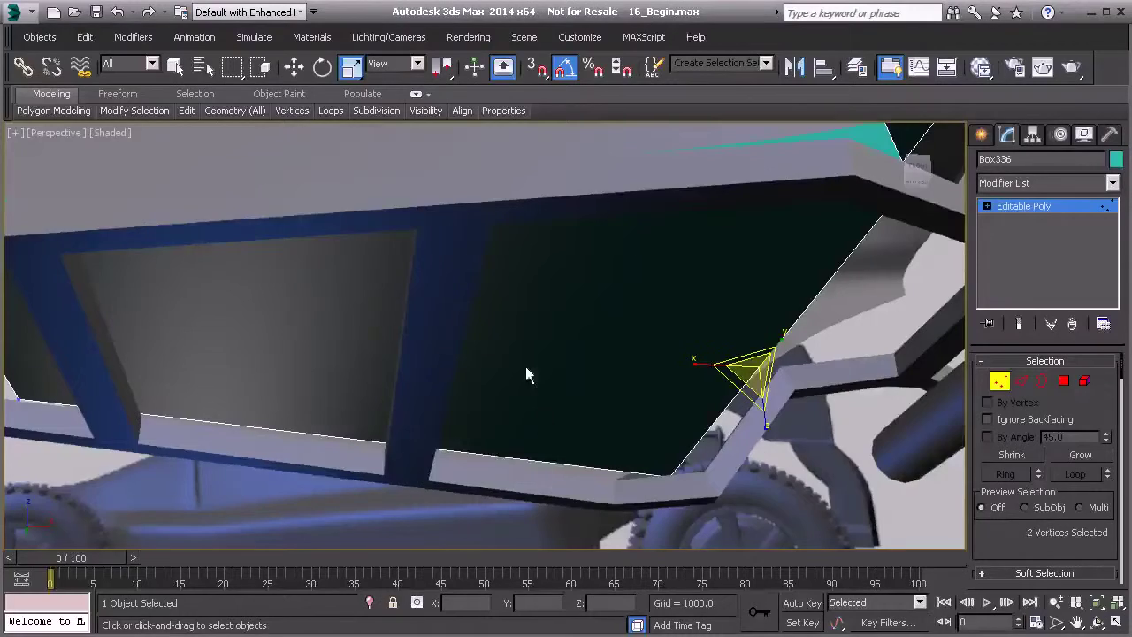
pyautogui.keyDown('alt'); pyautogui.moveTo(626, 367); pyautogui.dragTo(608, 342, button='middle'); pyautogui.keyUp('alt')
pyautogui.click(1024, 381)
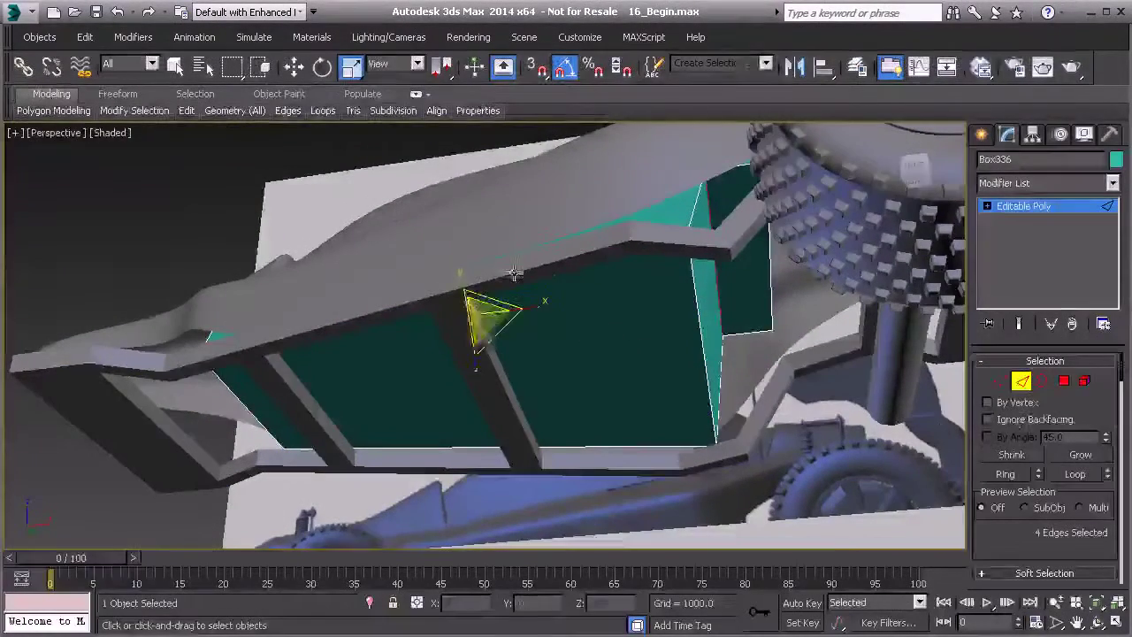
pyautogui.click(1065, 382)
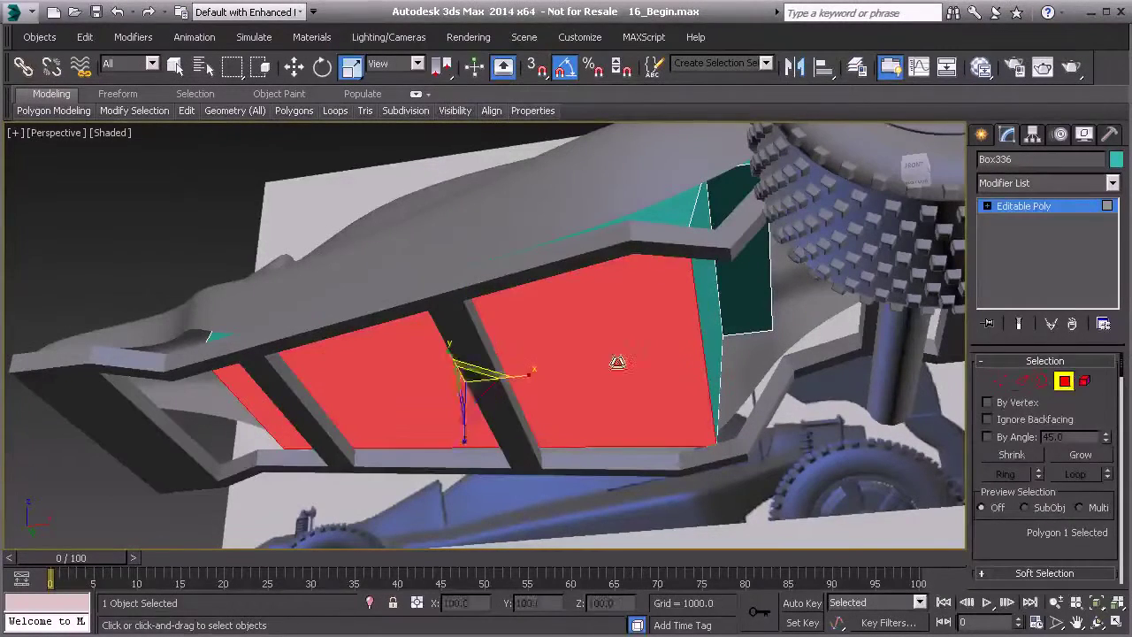
pyautogui.click(1022, 381)
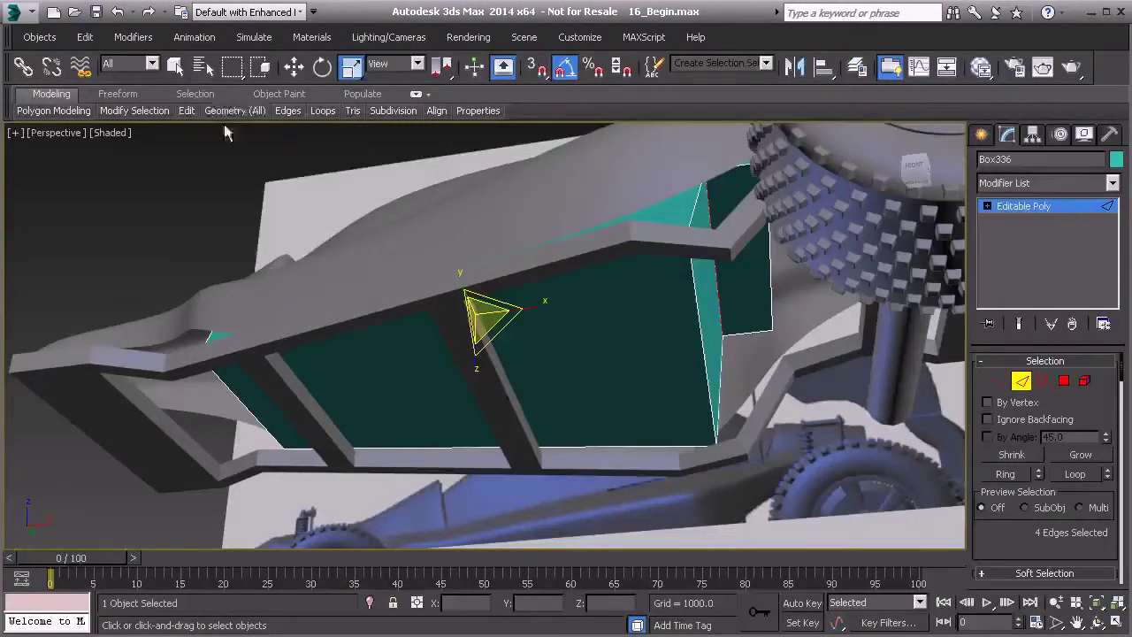
pyautogui.moveTo(186, 112)
pyautogui.click(326, 163)
pyautogui.keyDown('alt'); pyautogui.moveTo(421, 211); pyautogui.dragTo(500, 283, button='middle'); pyautogui.keyUp('alt')
pyautogui.click(492, 233)
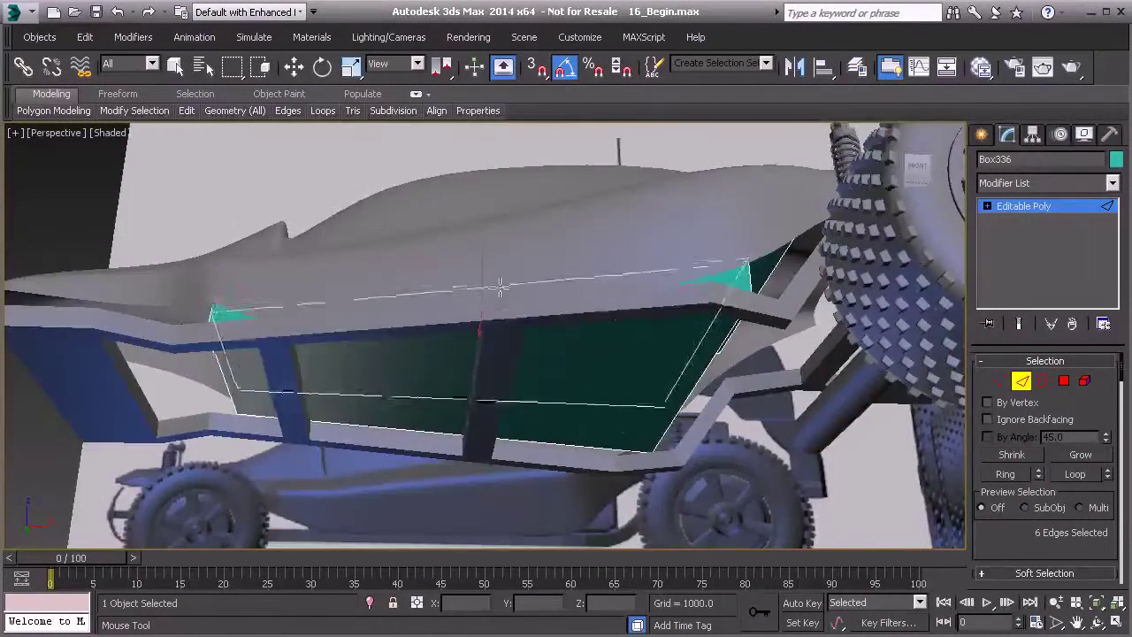
pyautogui.press('w')
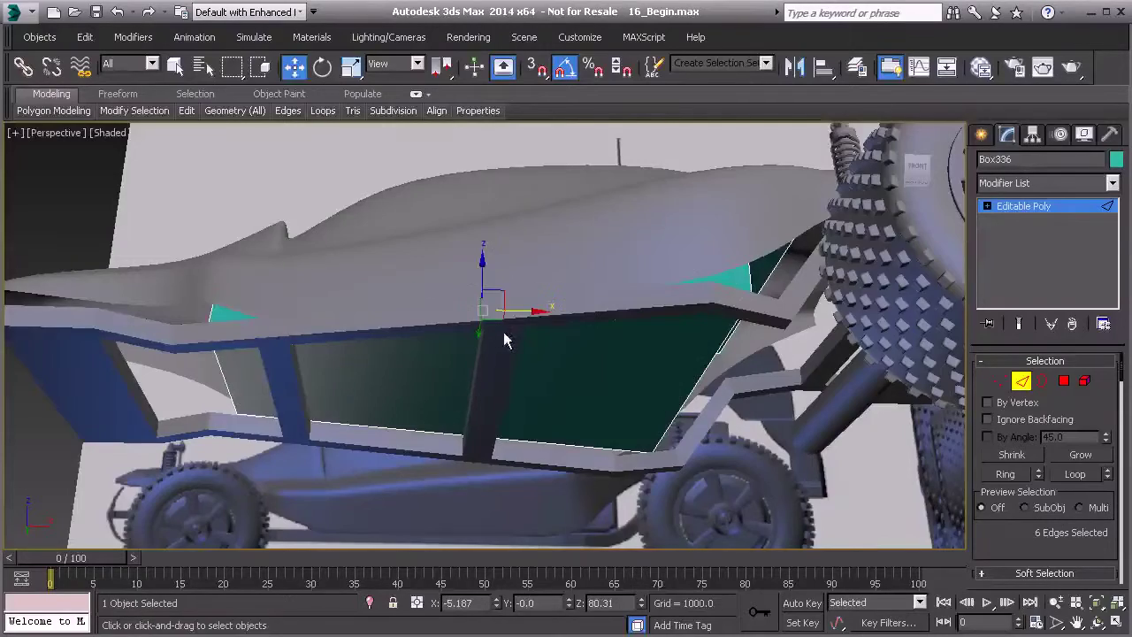
# Select the rear polygon on the box's underside and try an inset of 6.34.
pyautogui.keyDown('alt'); pyautogui.moveTo(571, 287); pyautogui.dragTo(537, 299, button='middle'); pyautogui.keyUp('alt')
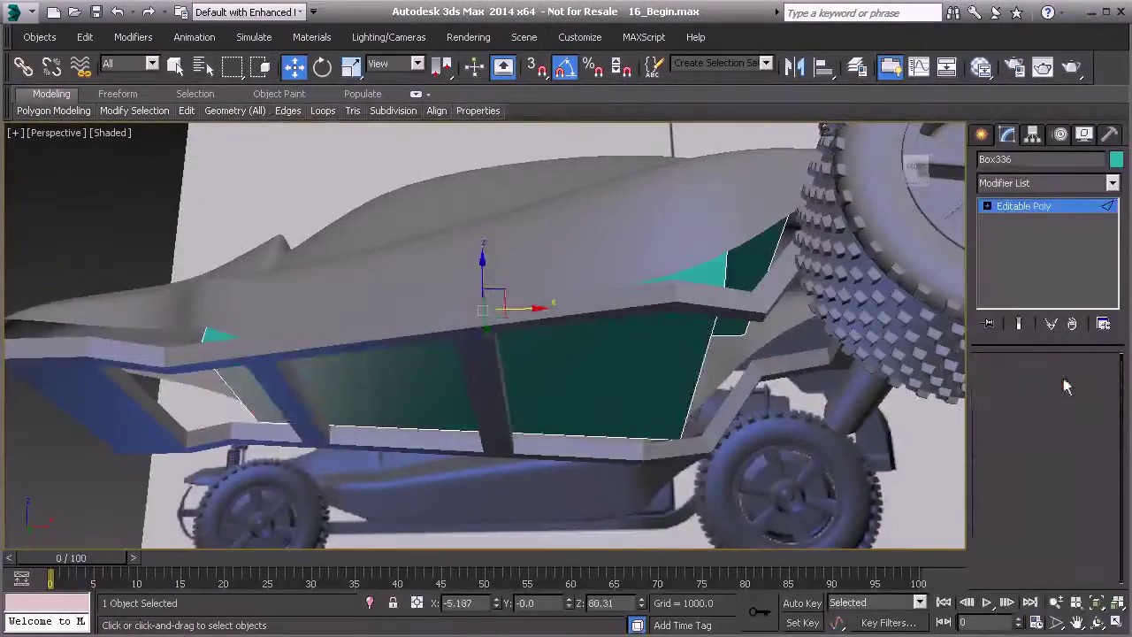
pyautogui.click(1064, 382)
pyautogui.click(613, 368)
pyautogui.keyDown('alt'); pyautogui.moveTo(607, 376); pyautogui.dragTo(653, 375, button='middle'); pyautogui.keyUp('alt')
pyautogui.scroll(-3, 1064, 412)
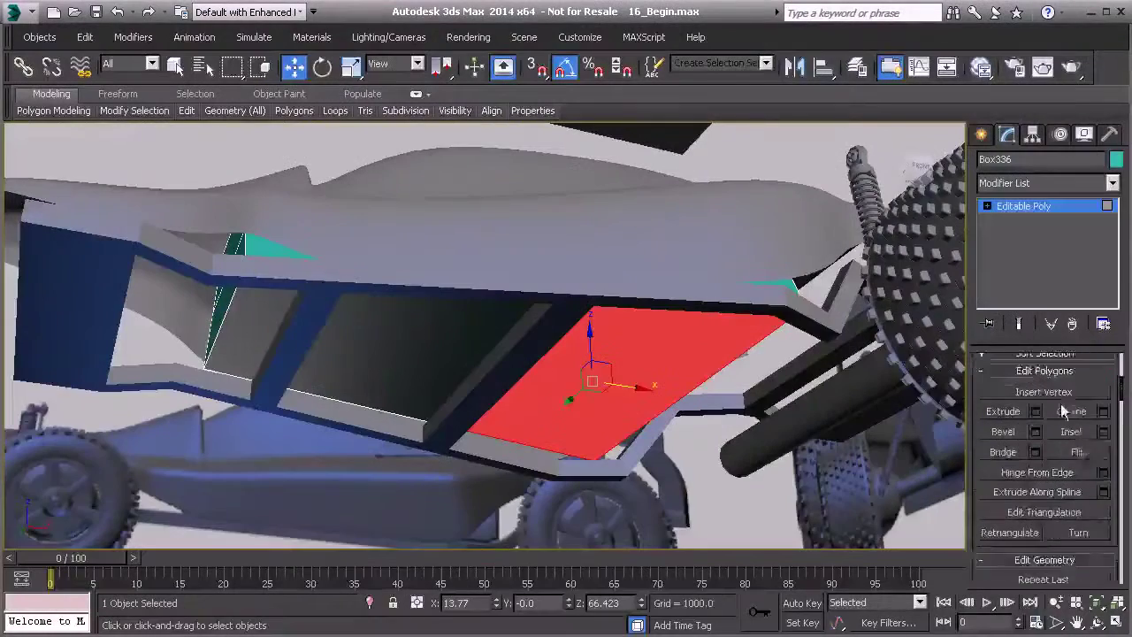
pyautogui.click(1104, 432)
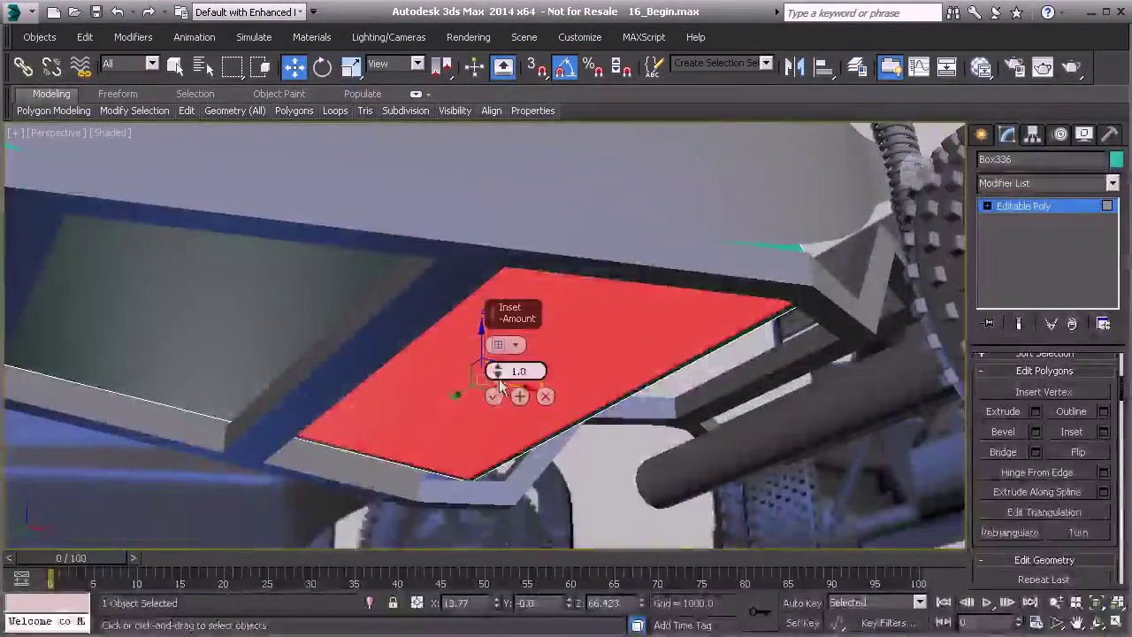
pyautogui.moveTo(497, 372); pyautogui.dragTo(492, 341)
pyautogui.keyDown('alt'); pyautogui.moveTo(521, 314); pyautogui.dragTo(380, 345, button='middle'); pyautogui.keyUp('alt')
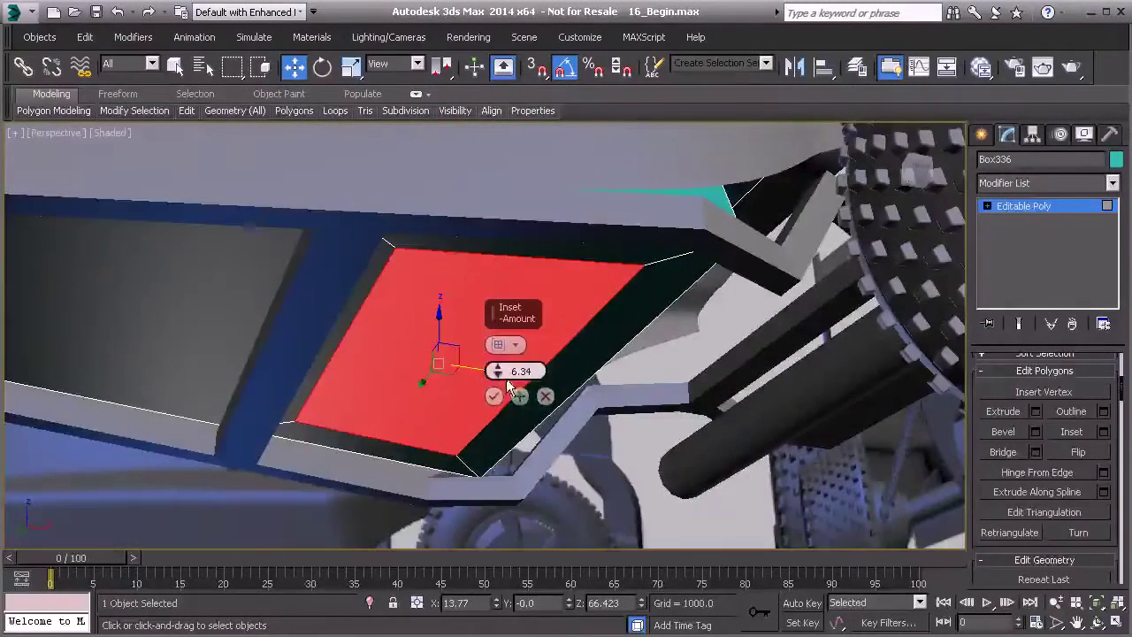
# Isolate the box from the rest of the buggy to work on its underside.
pyautogui.hotkey('alt', 'q')
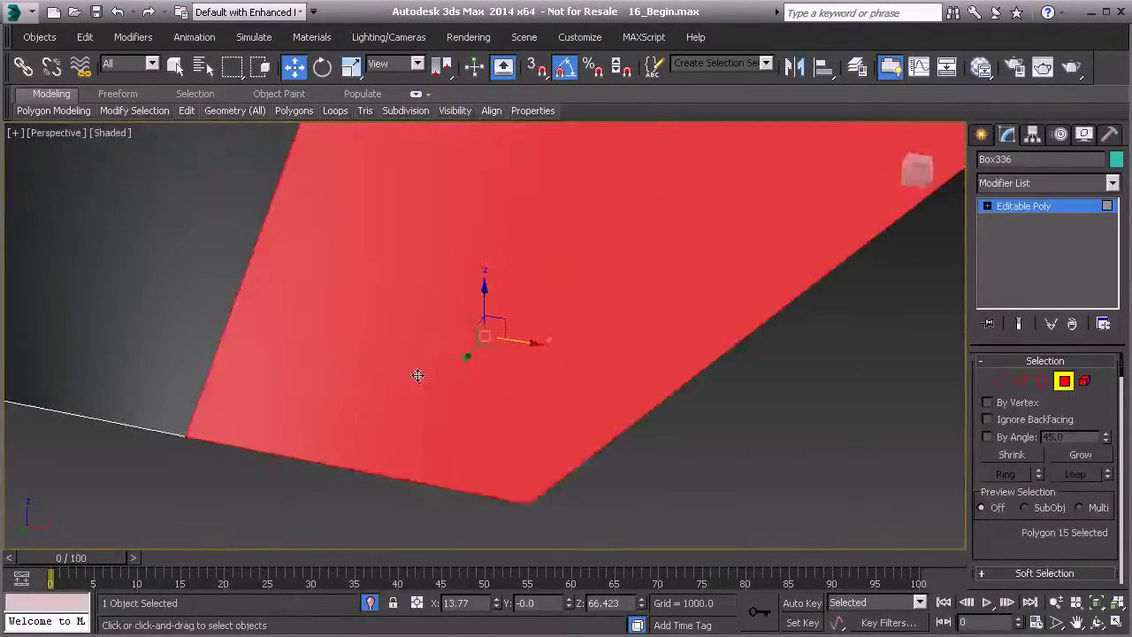
pyautogui.scroll(-7, 417, 361)
pyautogui.keyDown('alt'); pyautogui.moveTo(416, 358); pyautogui.dragTo(428, 343, button='middle'); pyautogui.keyUp('alt')
pyautogui.scroll(3, 428, 343)
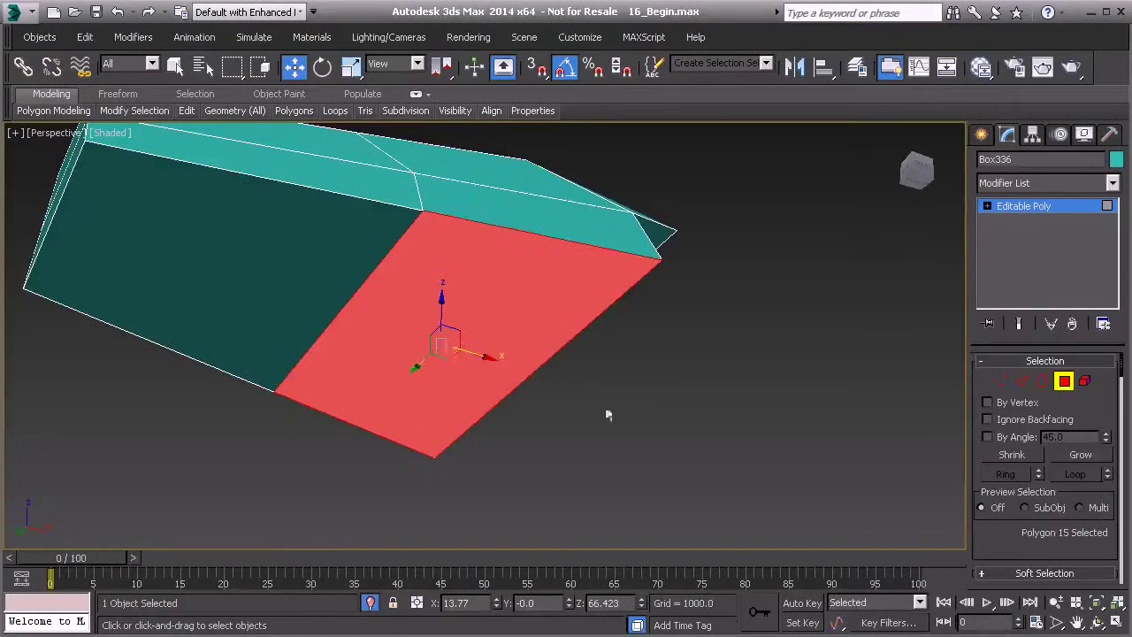
# Inset the rear underside polygon to form a smaller panel within it.
pyautogui.scroll(-4, 1030, 527)
pyautogui.click(1103, 533)
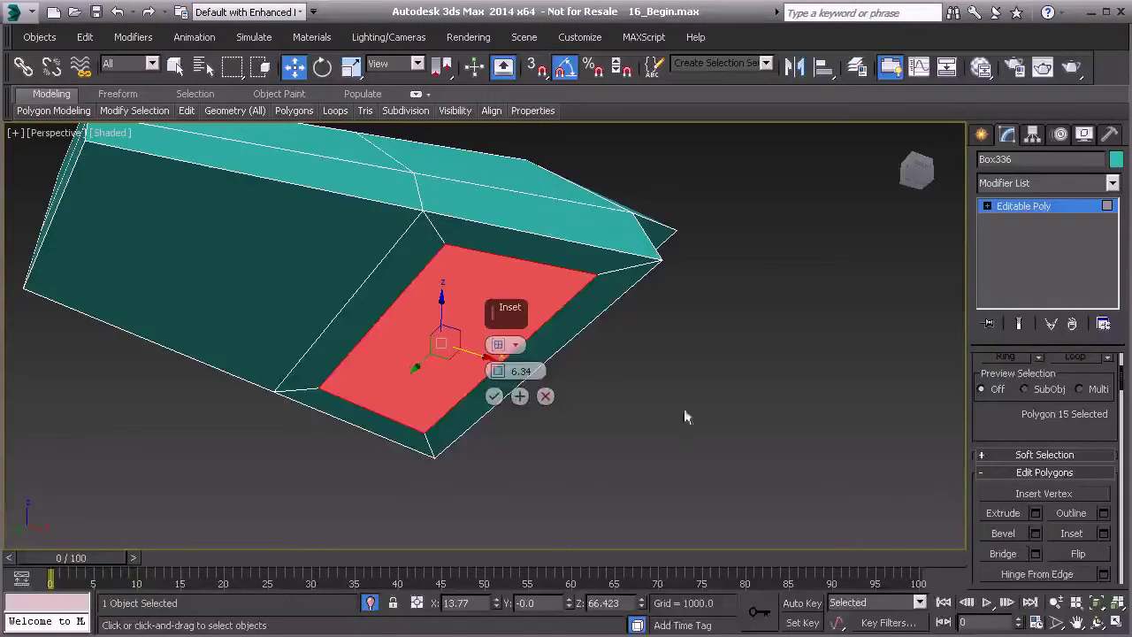
pyautogui.moveTo(494, 383); pyautogui.dragTo(492, 375)
pyautogui.keyDown('alt'); pyautogui.moveTo(491, 376); pyautogui.dragTo(455, 337, button='middle'); pyautogui.keyUp('alt')
pyautogui.click(494, 396)
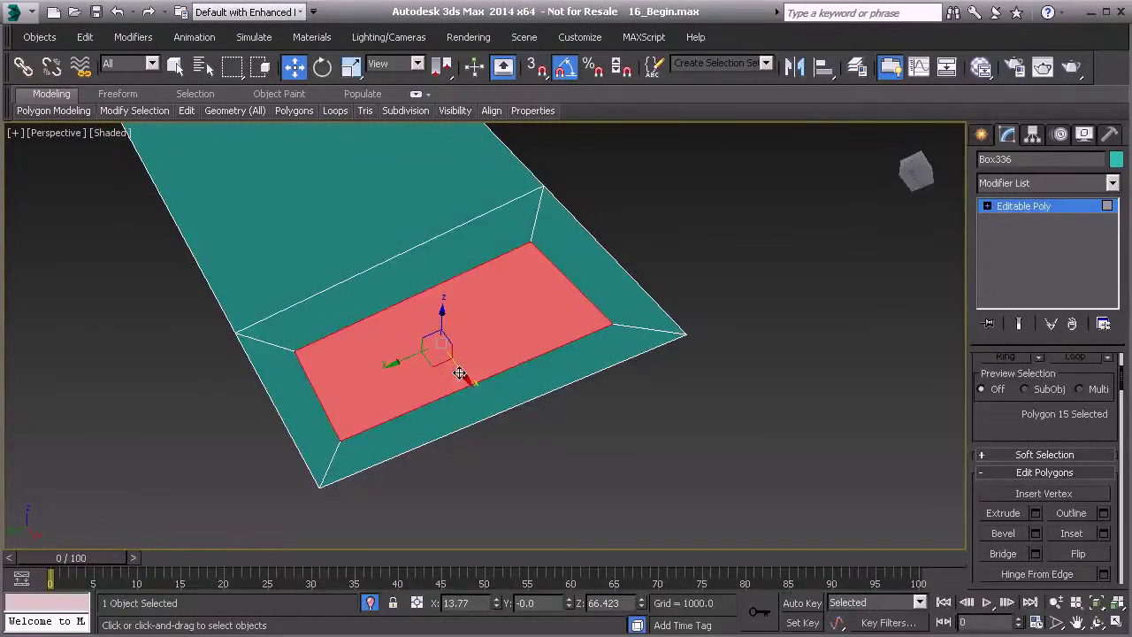
# Chamfer the four border edges of the inset underside panel by a small amount to form a narrow double outline.
pyautogui.click(345, 76)
pyautogui.keyDown('alt'); pyautogui.moveTo(498, 333); pyautogui.dragTo(353, 347, button='middle'); pyautogui.keyUp('alt')
pyautogui.keyDown('alt'); pyautogui.moveTo(421, 341); pyautogui.dragTo(478, 324, button='middle'); pyautogui.keyUp('alt')
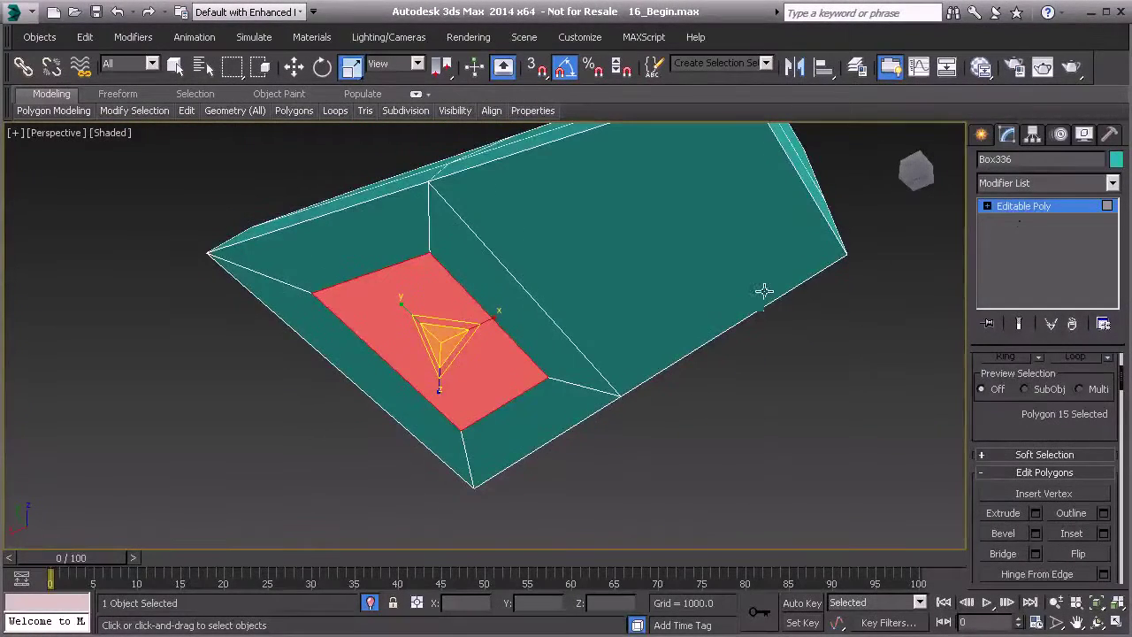
pyautogui.scroll(3, 995, 423)
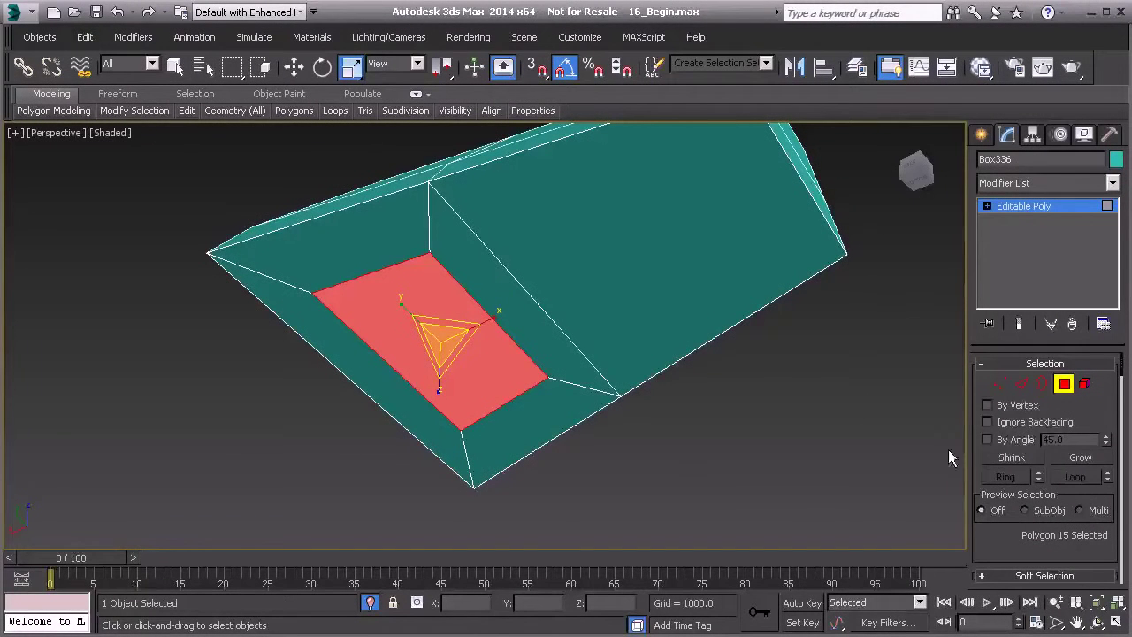
pyautogui.click(1023, 388)
pyautogui.moveTo(468, 330); pyautogui.dragTo(511, 347, button='middle')
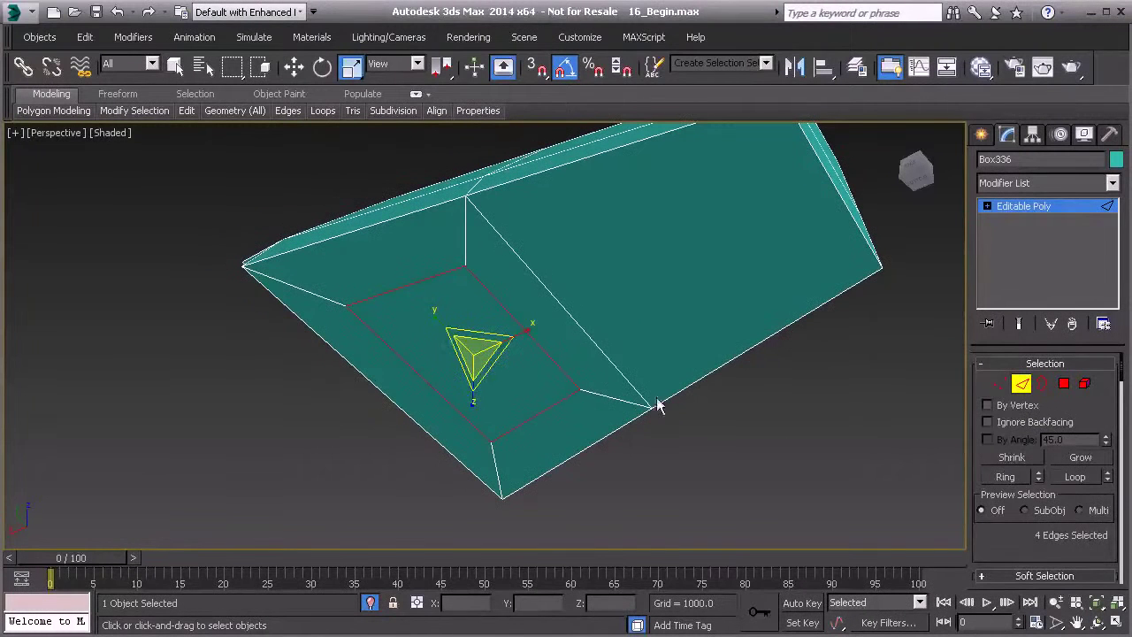
pyautogui.scroll(-3, 1004, 509)
pyautogui.scroll(-2, 1009, 477)
pyautogui.click(1036, 538)
pyautogui.scroll(4, 382, 318)
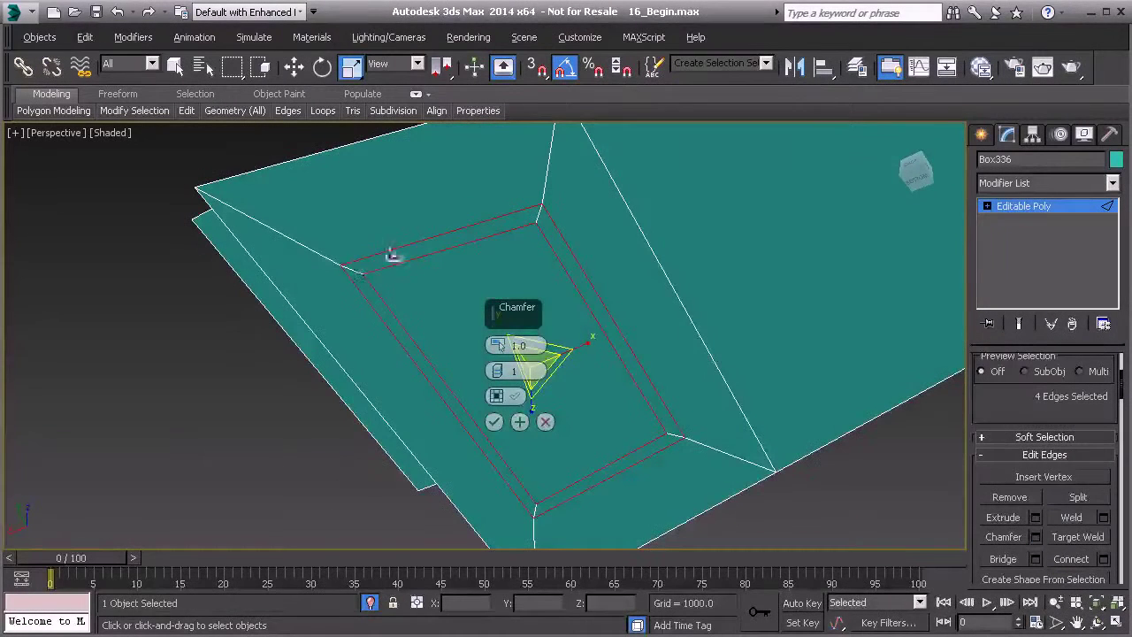
pyautogui.moveTo(498, 345); pyautogui.dragTo(495, 344)
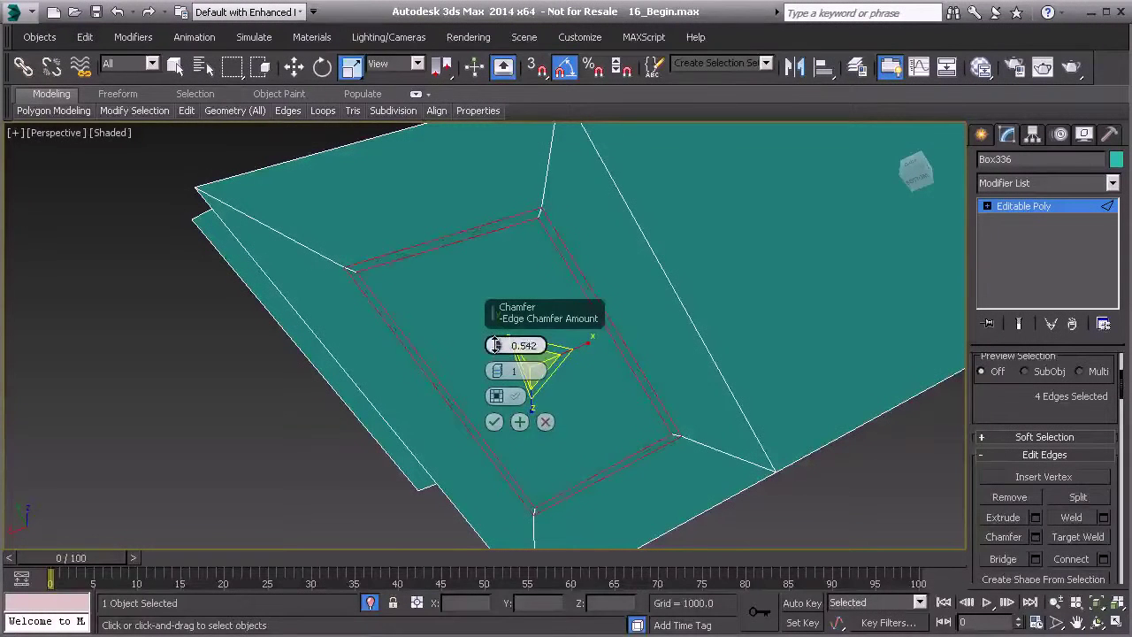
pyautogui.click(494, 421)
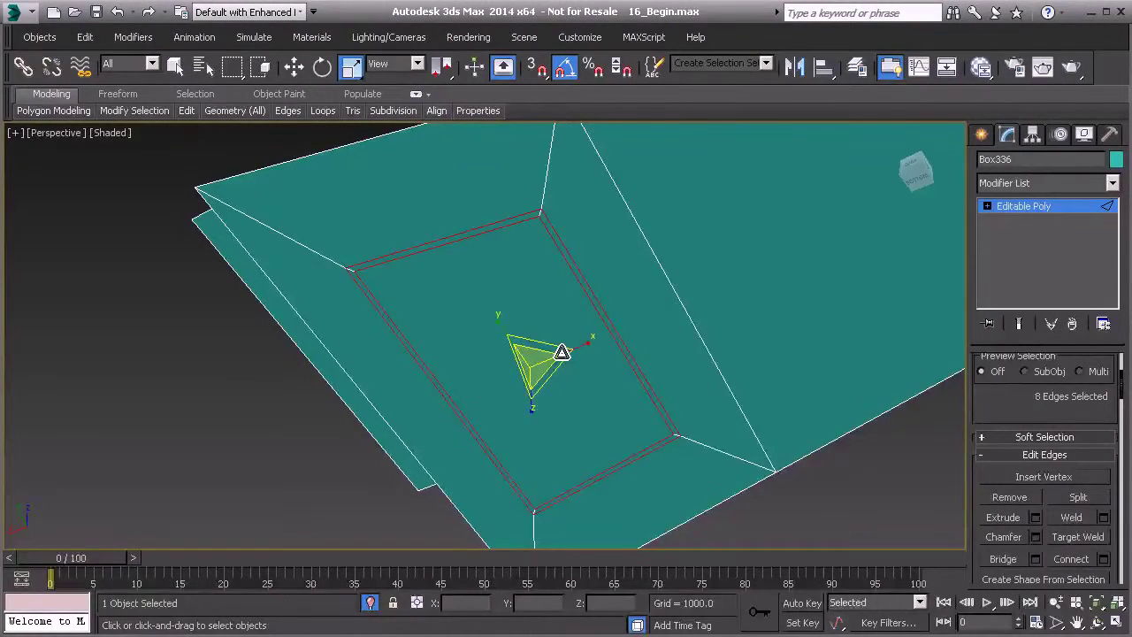
# Extrude the four narrow border polygons inward by about -0.98 to cut a groove around the underside panel.
pyautogui.press('4')
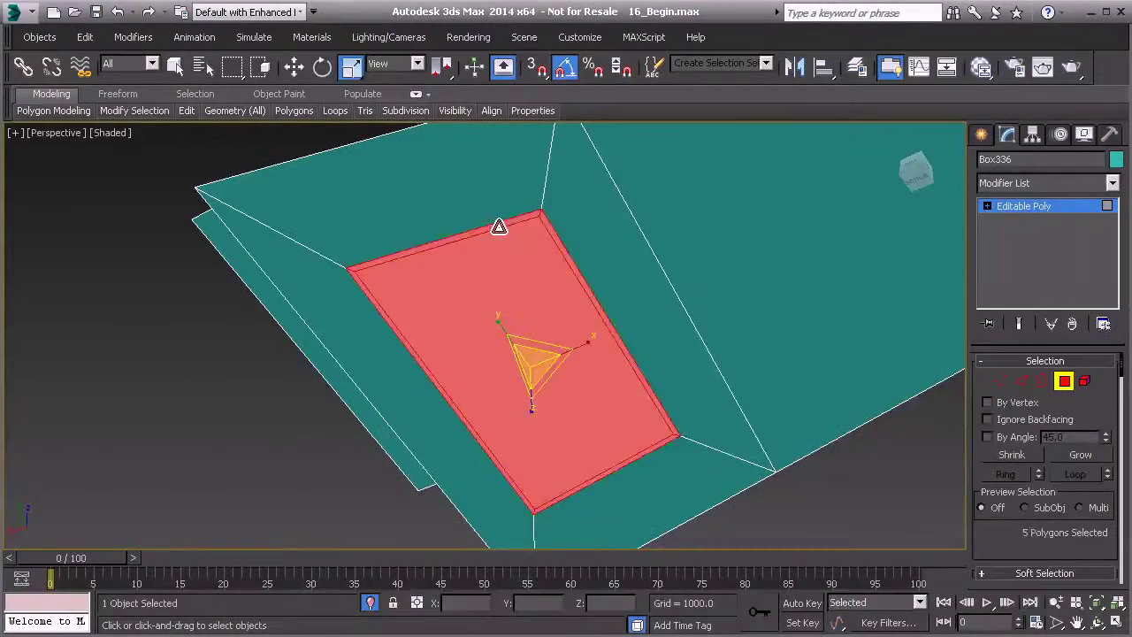
pyautogui.click(513, 222)
pyautogui.moveTo(509, 224); pyautogui.dragTo(509, 227, button='middle')
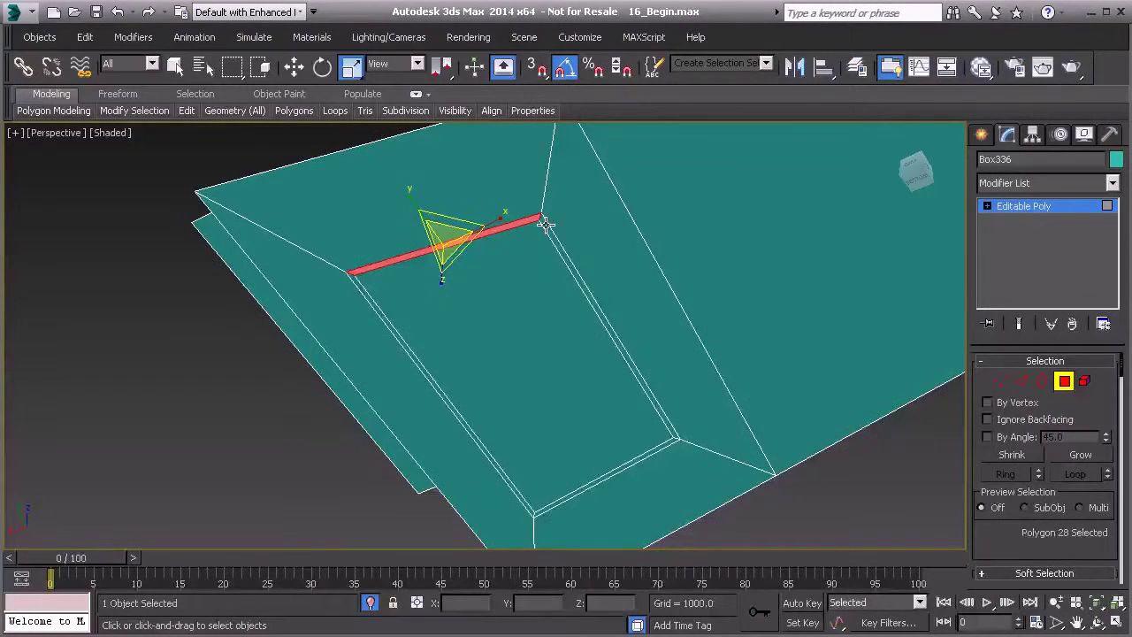
pyautogui.keyDown('shift'); pyautogui.click(544, 223); pyautogui.keyUp('shift')
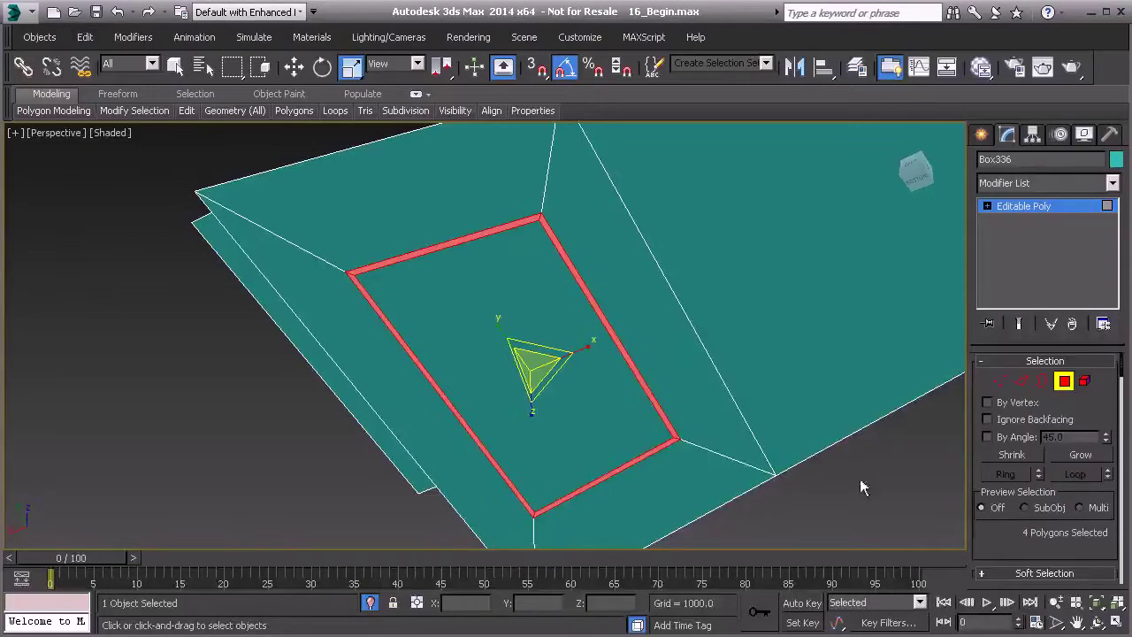
pyautogui.scroll(-5, 1036, 554)
pyautogui.click(1036, 506)
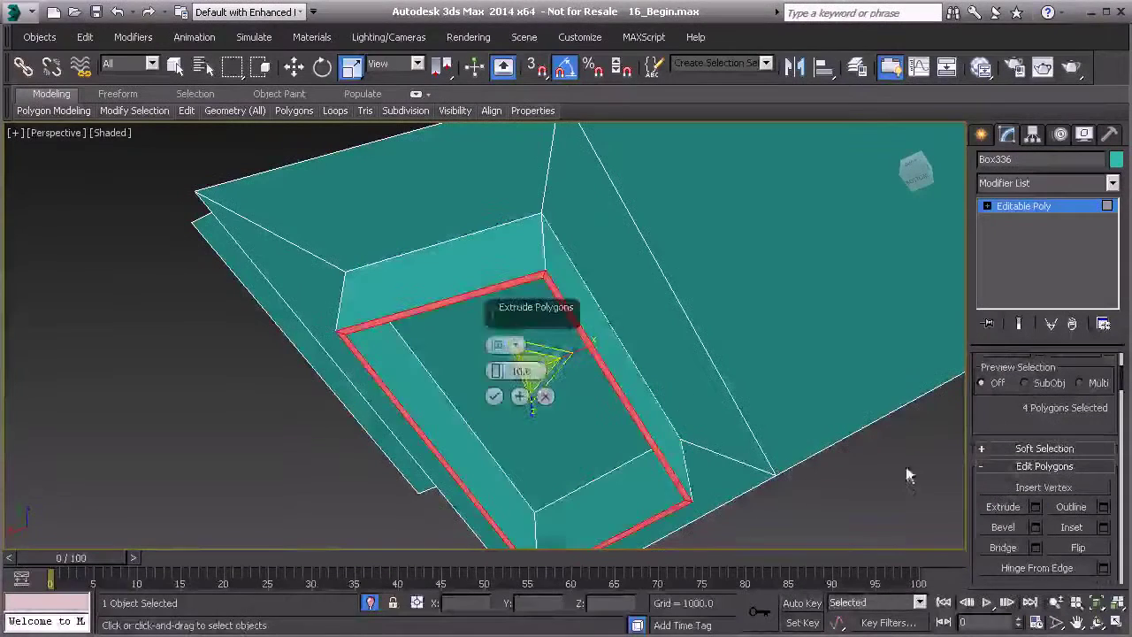
pyautogui.moveTo(498, 371); pyautogui.dragTo(501, 435)
pyautogui.keyDown('alt'); pyautogui.moveTo(474, 322); pyautogui.dragTo(511, 305, button='middle'); pyautogui.keyUp('alt')
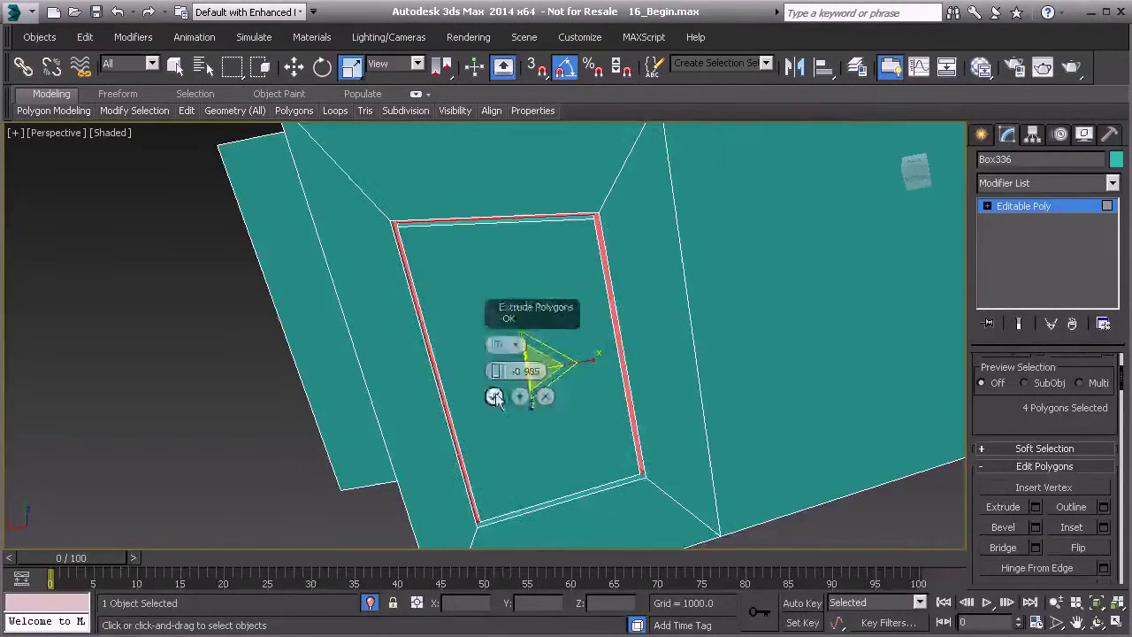
pyautogui.click(493, 396)
pyautogui.keyDown('alt'); pyautogui.moveTo(468, 255); pyautogui.dragTo(500, 321, button='middle'); pyautogui.keyUp('alt')
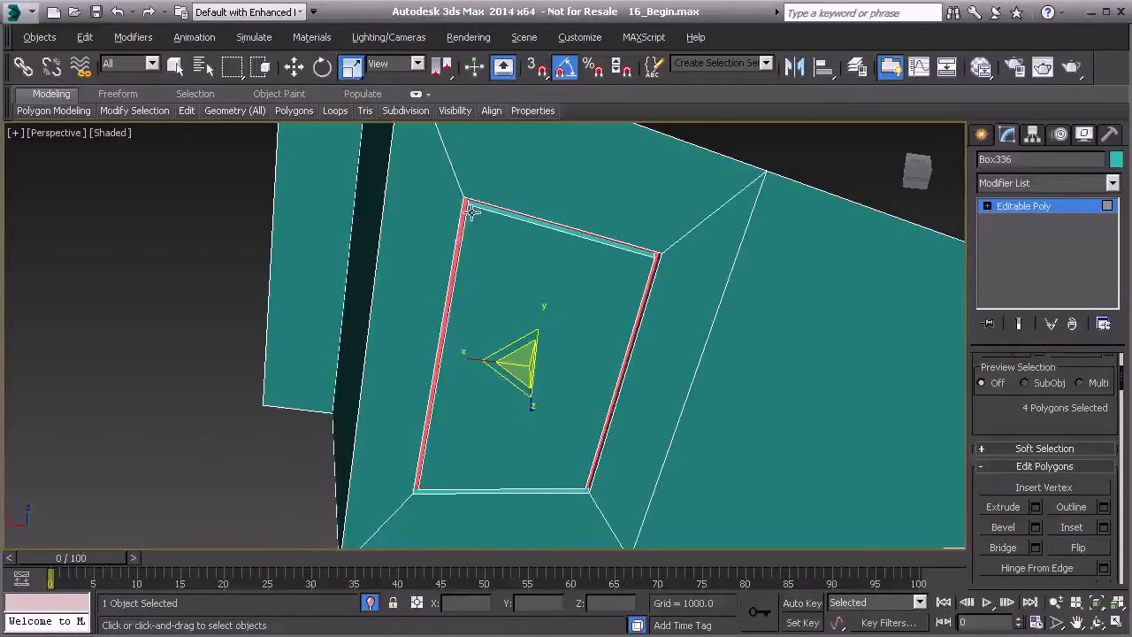
pyautogui.moveTo(603, 362)
pyautogui.keyDown('alt'); pyautogui.mouseDown(button='middle')
pyautogui.moveTo(631, 350)
pyautogui.moveTo(612, 359)
pyautogui.mouseUp(button='middle'); pyautogui.keyUp('alt')
# Select the six outer edges that border the underside of the box.
pyautogui.click(1027, 205)
pyautogui.click(1021, 381)
pyautogui.moveTo(471, 301); pyautogui.dragTo(515, 266, button='middle')
pyautogui.scroll(-4, 465, 314)
pyautogui.click(496, 254)
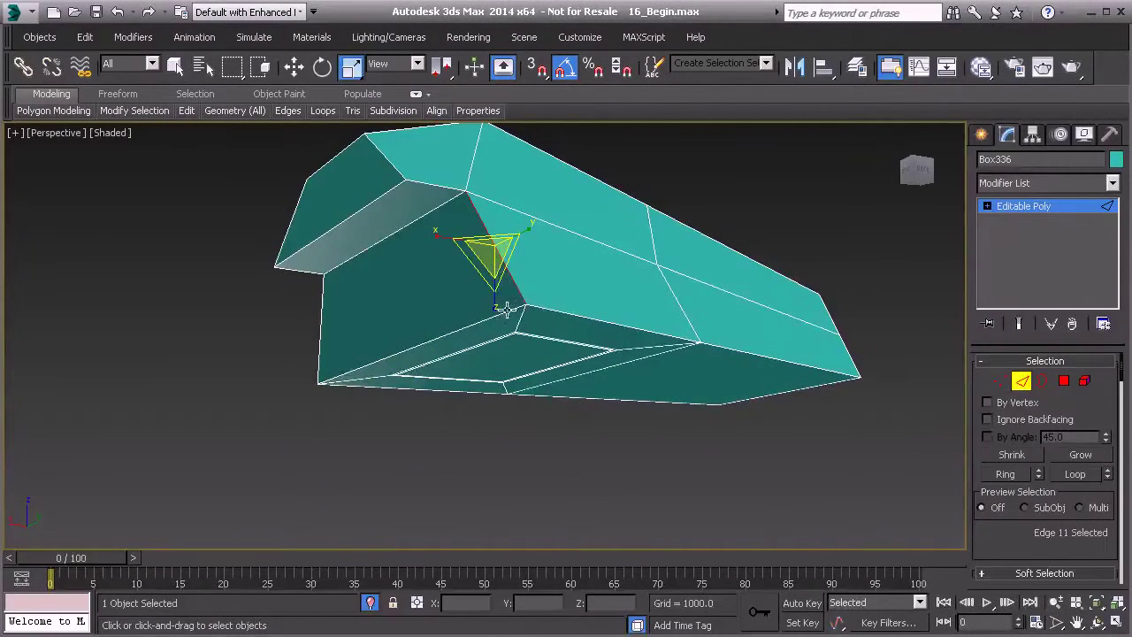
pyautogui.click(523, 311)
pyautogui.keyDown('ctrl'); pyautogui.click(542, 315); pyautogui.keyUp('ctrl')
pyautogui.keyDown('ctrl'); pyautogui.click(702, 348); pyautogui.keyUp('ctrl')
pyautogui.keyDown('alt'); pyautogui.moveTo(702, 349); pyautogui.dragTo(362, 265, button='middle'); pyautogui.keyUp('alt')
pyautogui.keyDown('ctrl'); pyautogui.click(292, 274); pyautogui.keyUp('ctrl')
pyautogui.keyDown('ctrl'); pyautogui.click(291, 369); pyautogui.keyUp('ctrl')
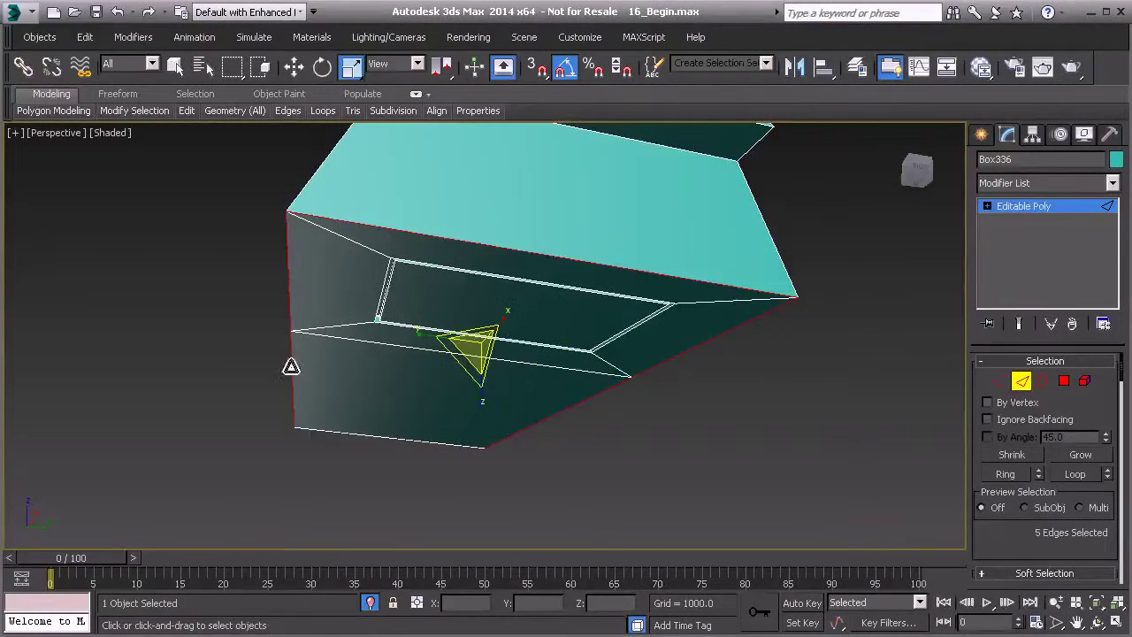
pyautogui.keyDown('ctrl'); pyautogui.click(359, 433); pyautogui.keyUp('ctrl')
pyautogui.keyDown('alt'); pyautogui.moveTo(397, 392); pyautogui.dragTo(496, 398, button='middle'); pyautogui.keyUp('alt')
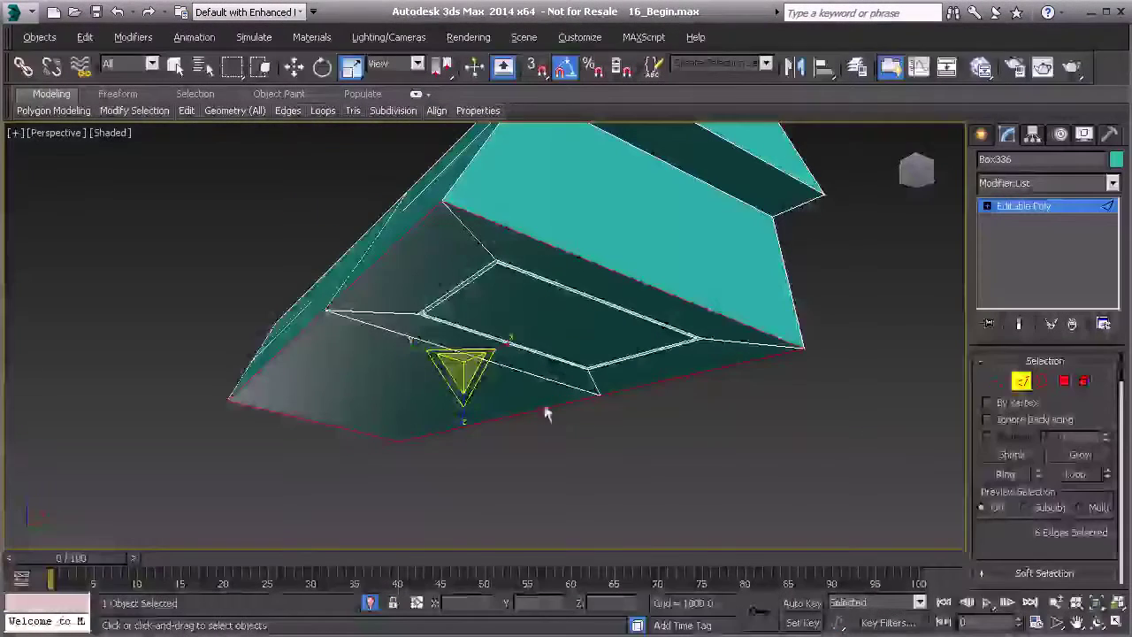
# Chamfer the selected underside border edges by about 1.153 with 2 connect edge segments.
pyautogui.scroll(-3, 1030, 504)
pyautogui.click(1035, 537)
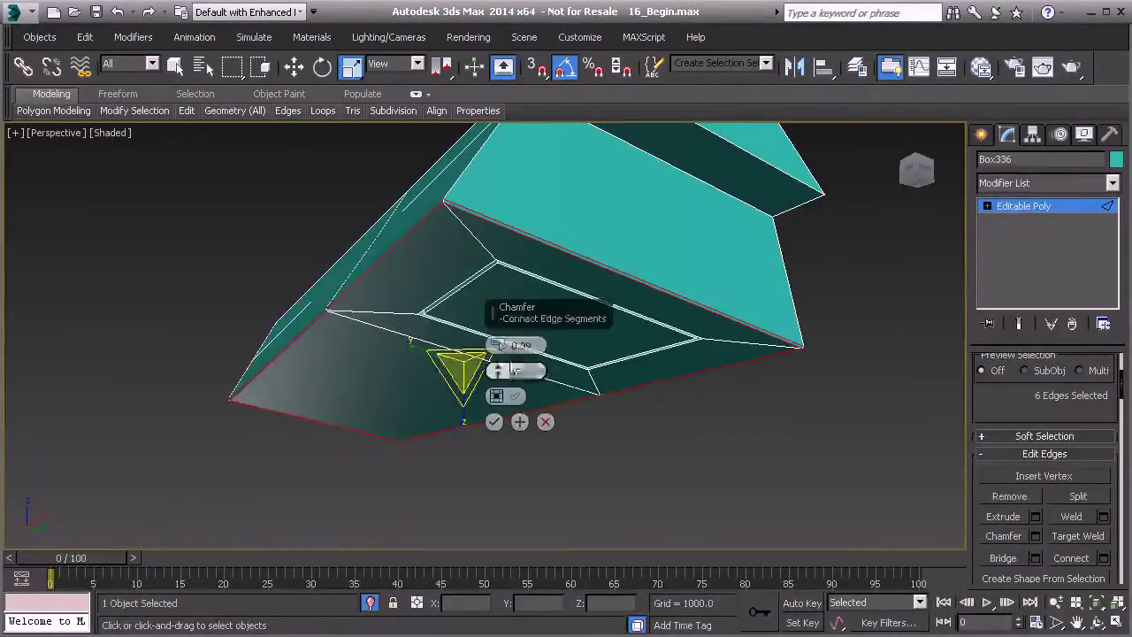
pyautogui.click(497, 365)
pyautogui.keyDown('alt'); pyautogui.moveTo(399, 275); pyautogui.dragTo(421, 282, button='middle'); pyautogui.keyUp('alt')
pyautogui.scroll(5, 479, 242)
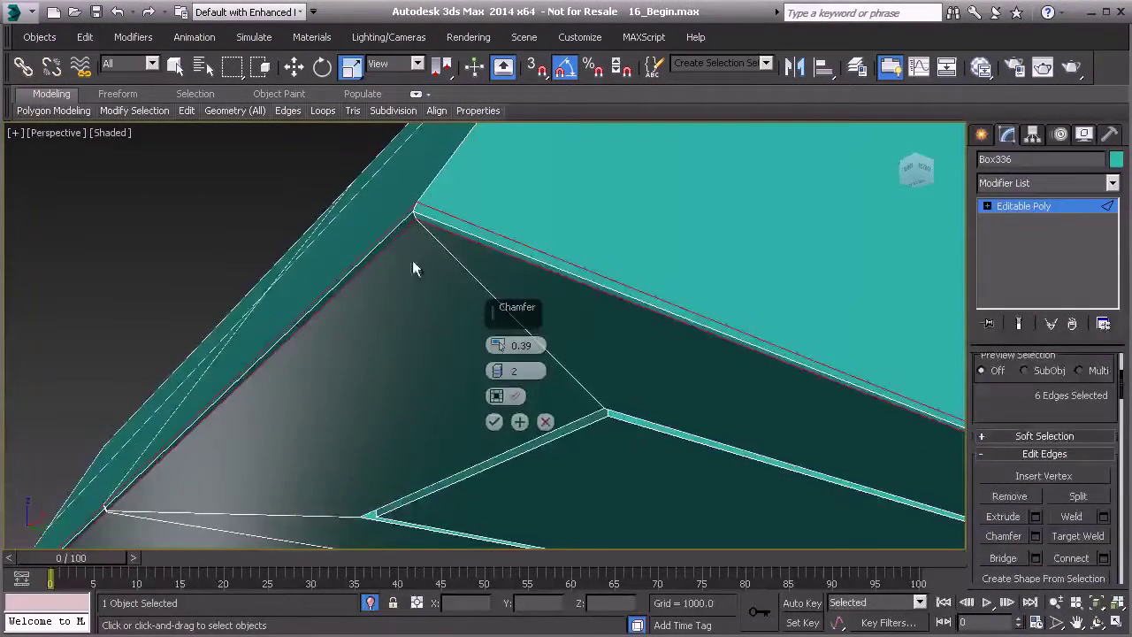
pyautogui.moveTo(498, 352); pyautogui.dragTo(498, 347)
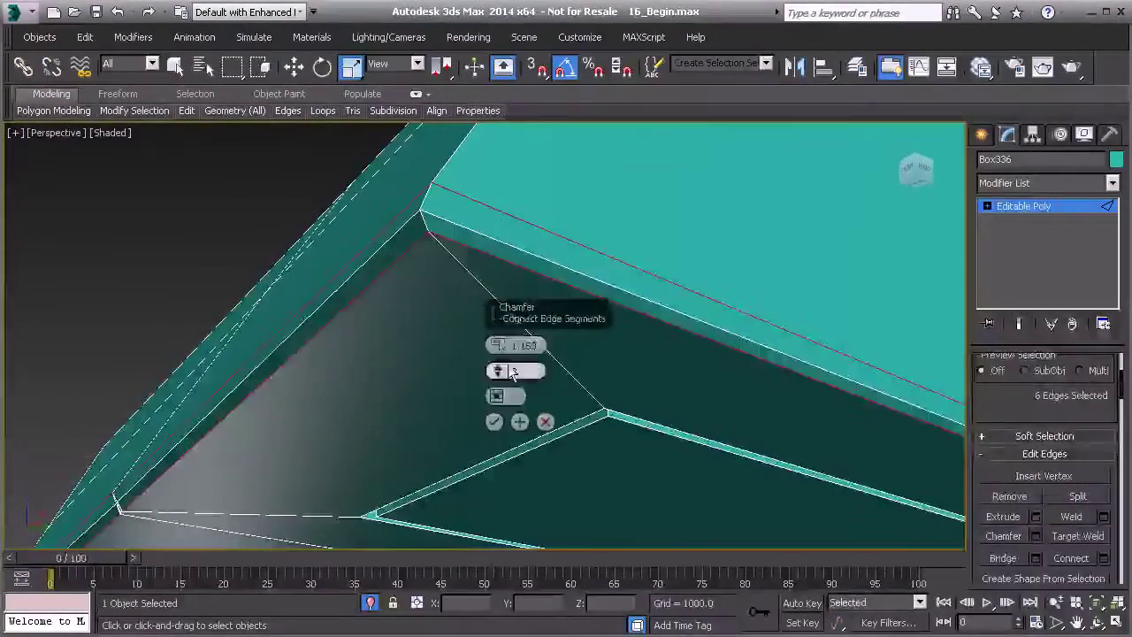
pyautogui.click(494, 421)
# Target-weld the extra vertices where the middle edge meets the chamfer on the front-view side, leaving one straight row of vertices.
pyautogui.keyDown('alt'); pyautogui.moveTo(495, 421); pyautogui.dragTo(566, 274, button='middle'); pyautogui.keyUp('alt')
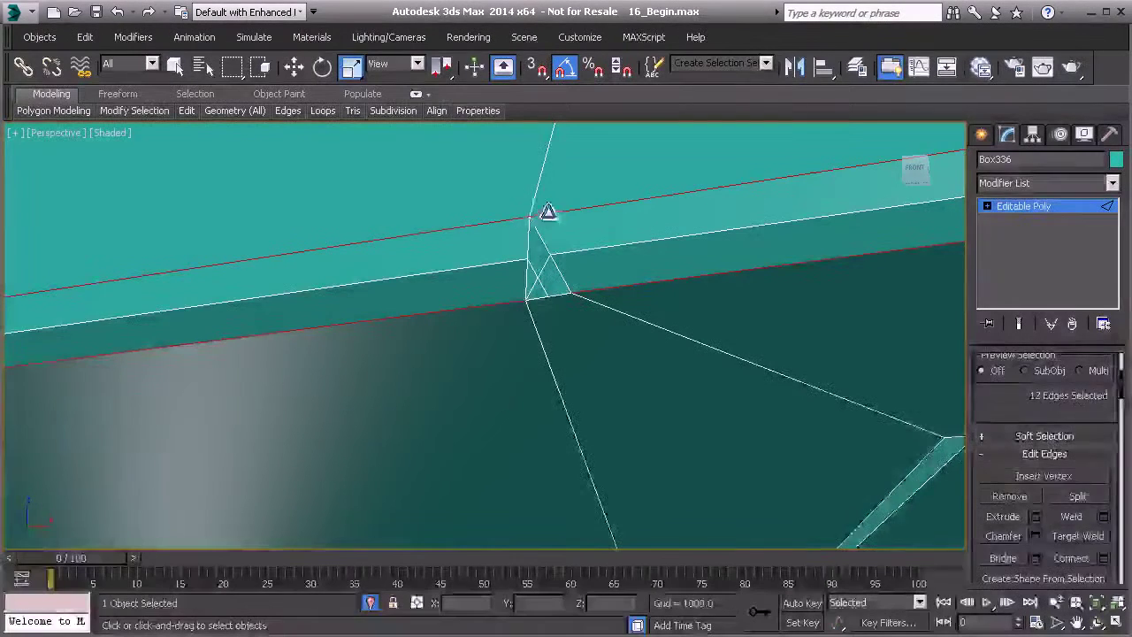
pyautogui.press('1')
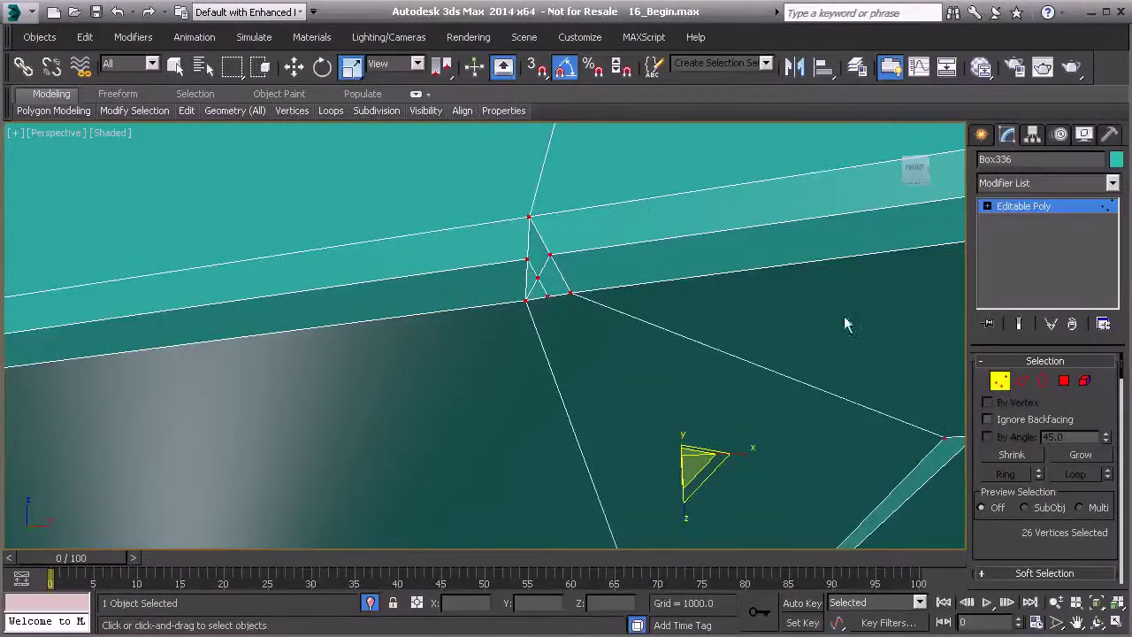
pyautogui.rightClick(574, 292)
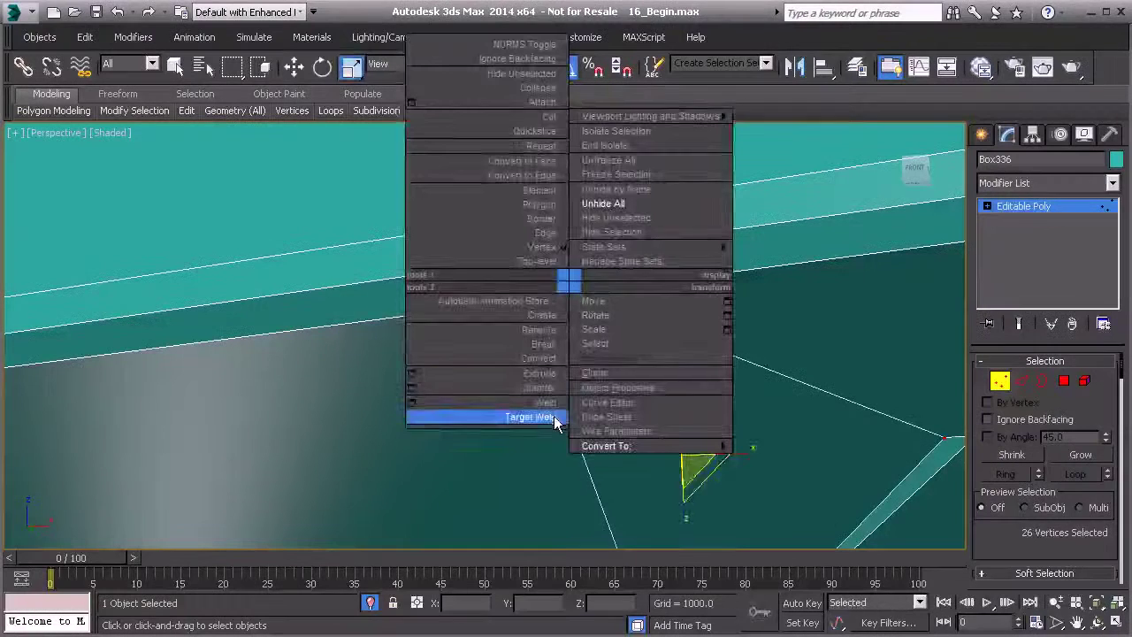
pyautogui.click(495, 414)
pyautogui.click(523, 302)
pyautogui.click(526, 261)
pyautogui.click(529, 260)
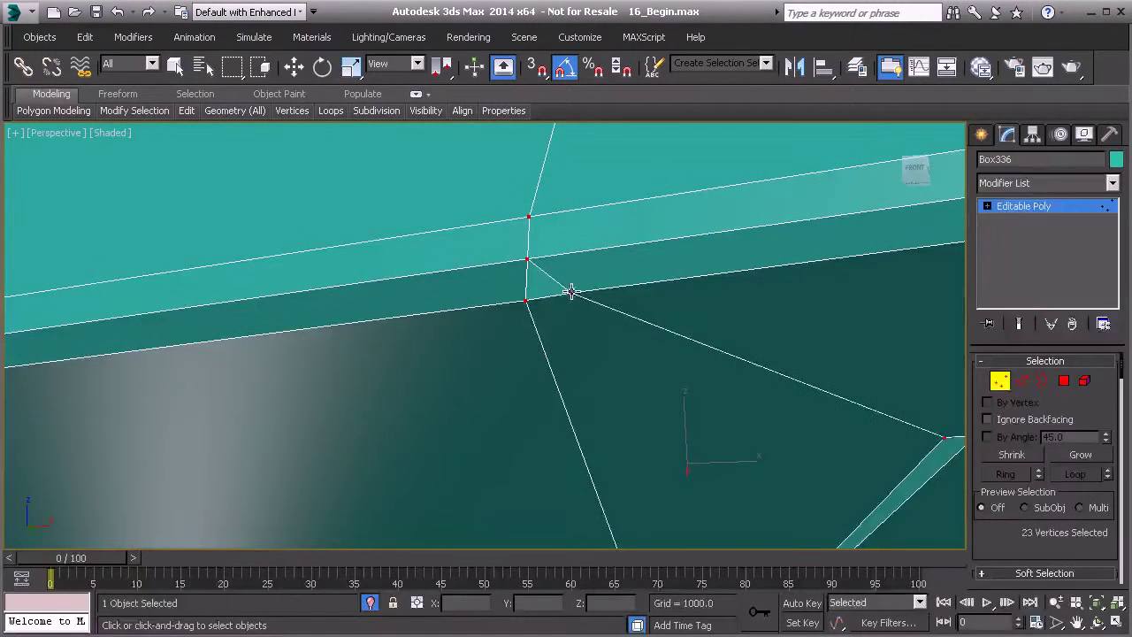
pyautogui.click(526, 302)
pyautogui.keyDown('alt'); pyautogui.moveTo(581, 324); pyautogui.dragTo(551, 316, button='middle'); pyautogui.keyUp('alt')
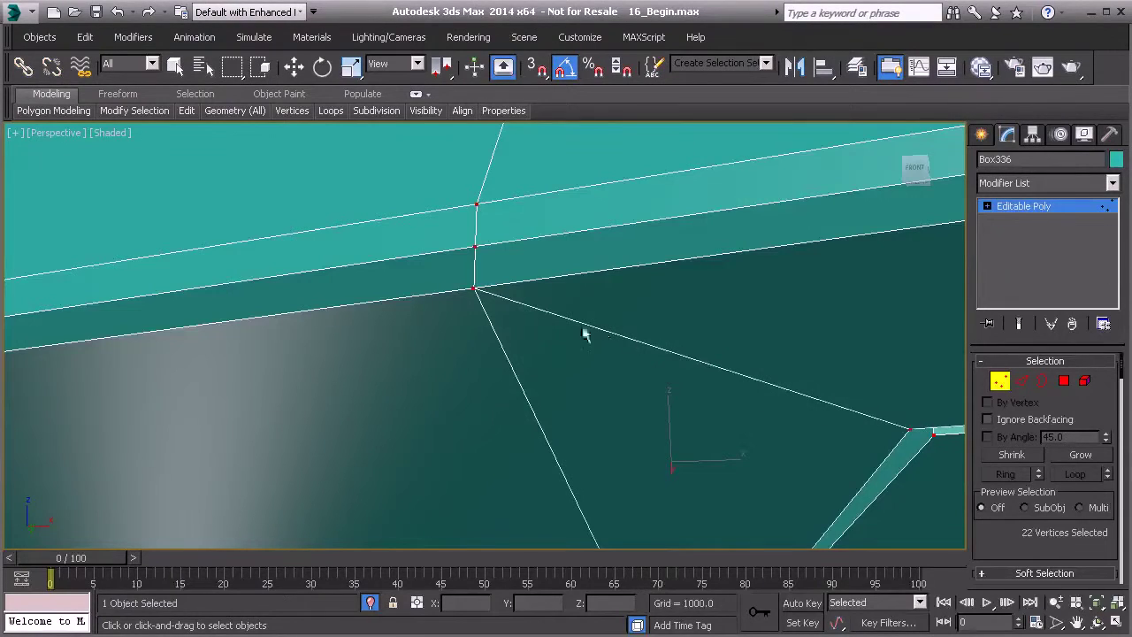
# Target-weld the extra chamfer vertices at the middle edge on the opposite side of the box into one clean row.
pyautogui.scroll(-4, 651, 369)
pyautogui.keyDown('alt'); pyautogui.moveTo(707, 384); pyautogui.dragTo(543, 319, button='middle'); pyautogui.keyUp('alt')
pyautogui.scroll(3, 558, 349)
pyautogui.scroll(5, 543, 320)
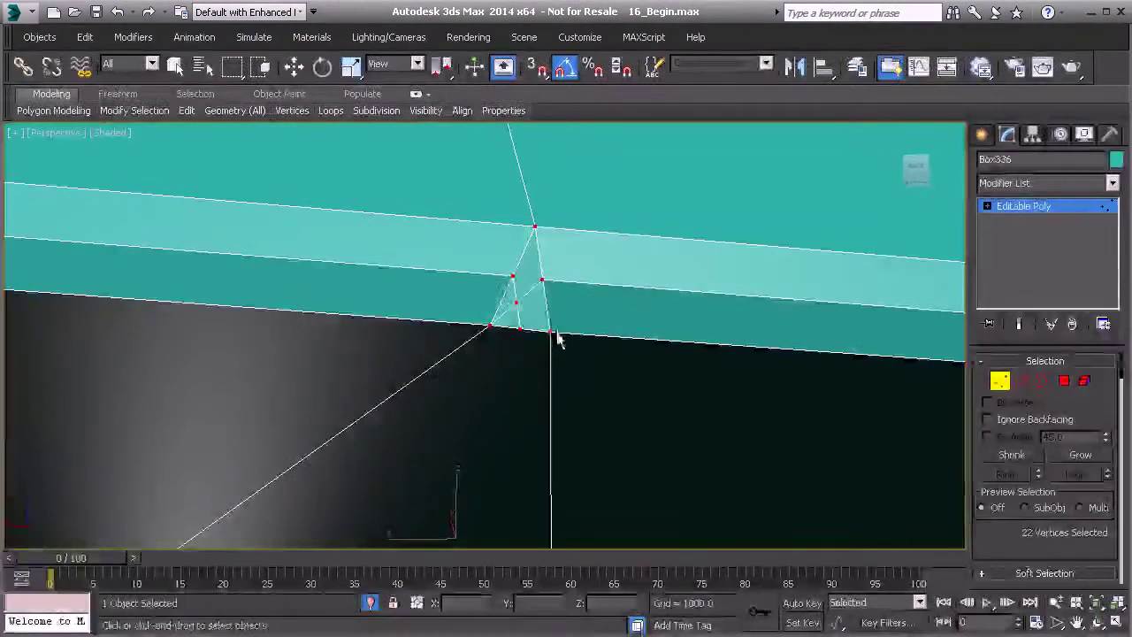
pyautogui.click(517, 302)
pyautogui.click(542, 279)
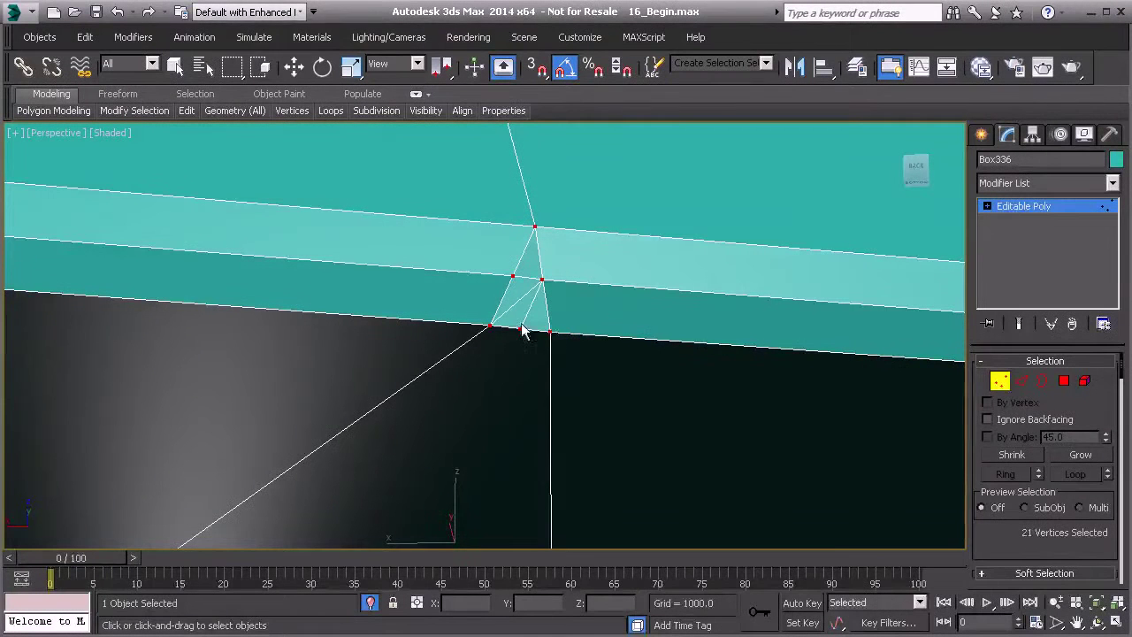
pyautogui.click(520, 329)
pyautogui.click(490, 326)
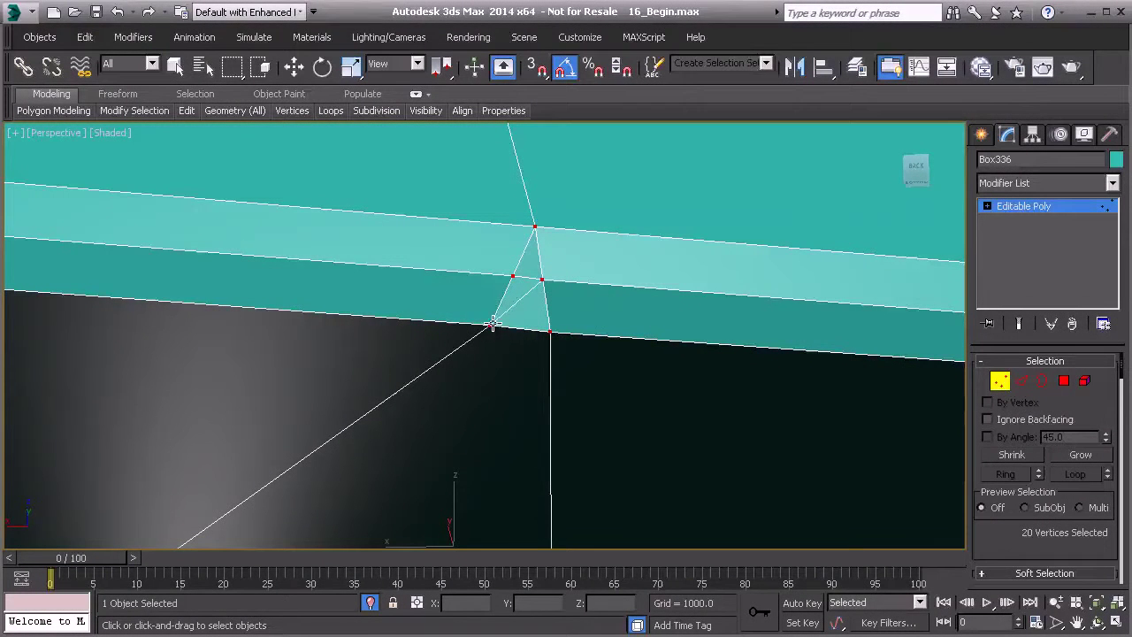
pyautogui.click(541, 279)
pyautogui.click(551, 332)
pyautogui.rightClick(552, 316)
# Chamfer the four edges around the grooved underside panel's inner polygon by 0.39 with 2 segments.
pyautogui.scroll(-8, 556, 308)
pyautogui.keyDown('alt'); pyautogui.moveTo(483, 333); pyautogui.dragTo(534, 327, button='middle'); pyautogui.keyUp('alt')
pyautogui.keyDown('alt'); pyautogui.moveTo(685, 334); pyautogui.dragTo(646, 346, button='middle'); pyautogui.keyUp('alt')
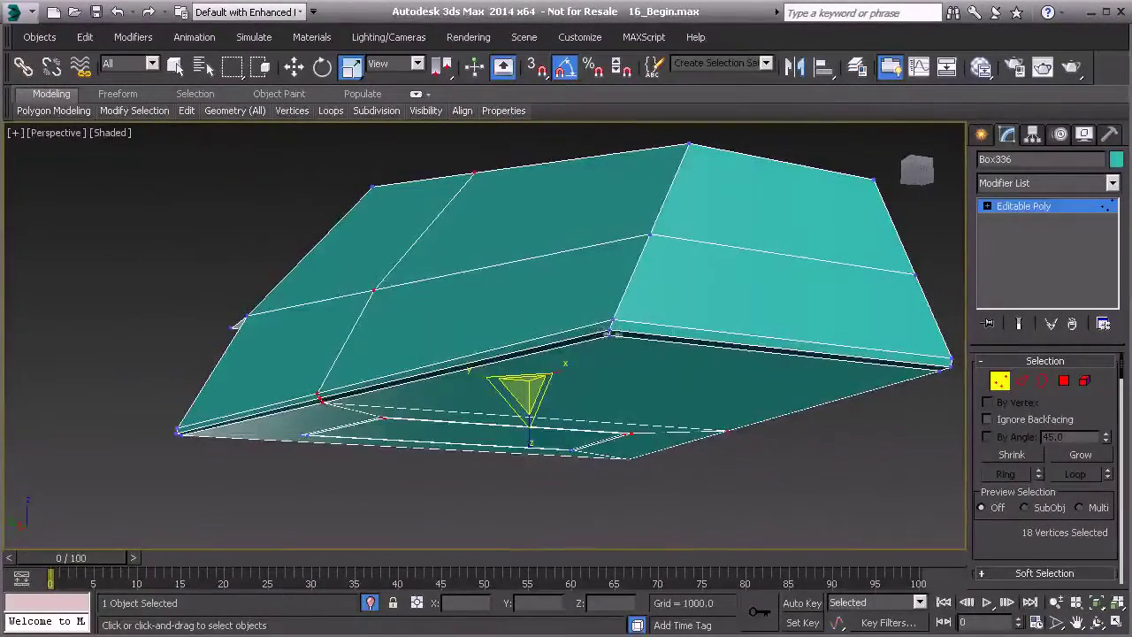
pyautogui.keyDown('alt'); pyautogui.moveTo(836, 192); pyautogui.dragTo(655, 358, button='middle'); pyautogui.keyUp('alt')
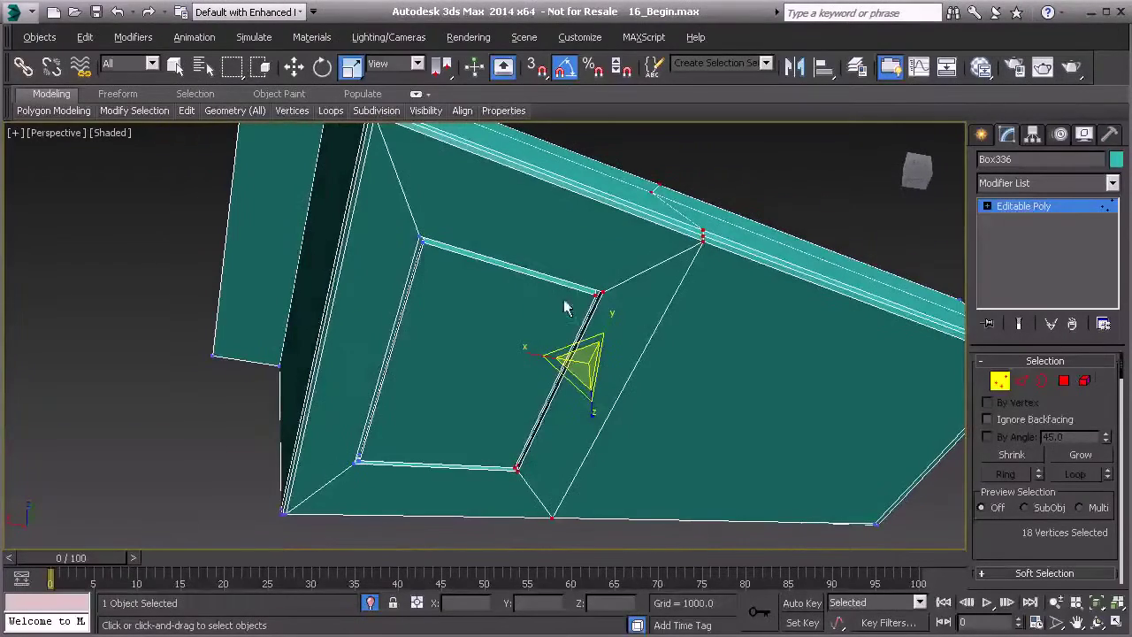
pyautogui.click(1063, 382)
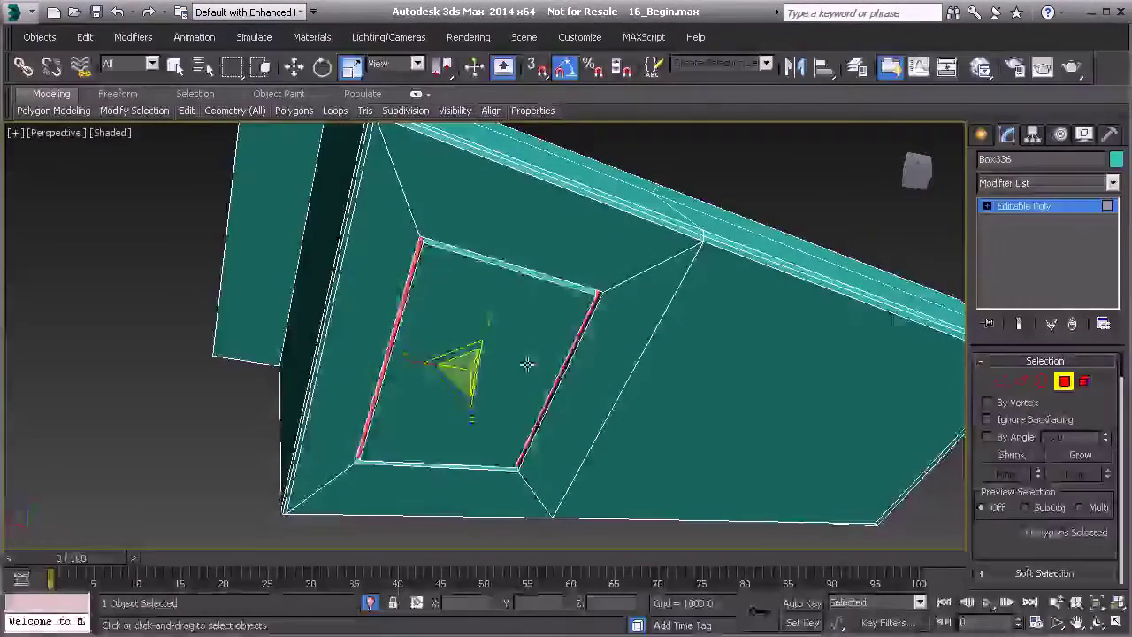
pyautogui.click(505, 373)
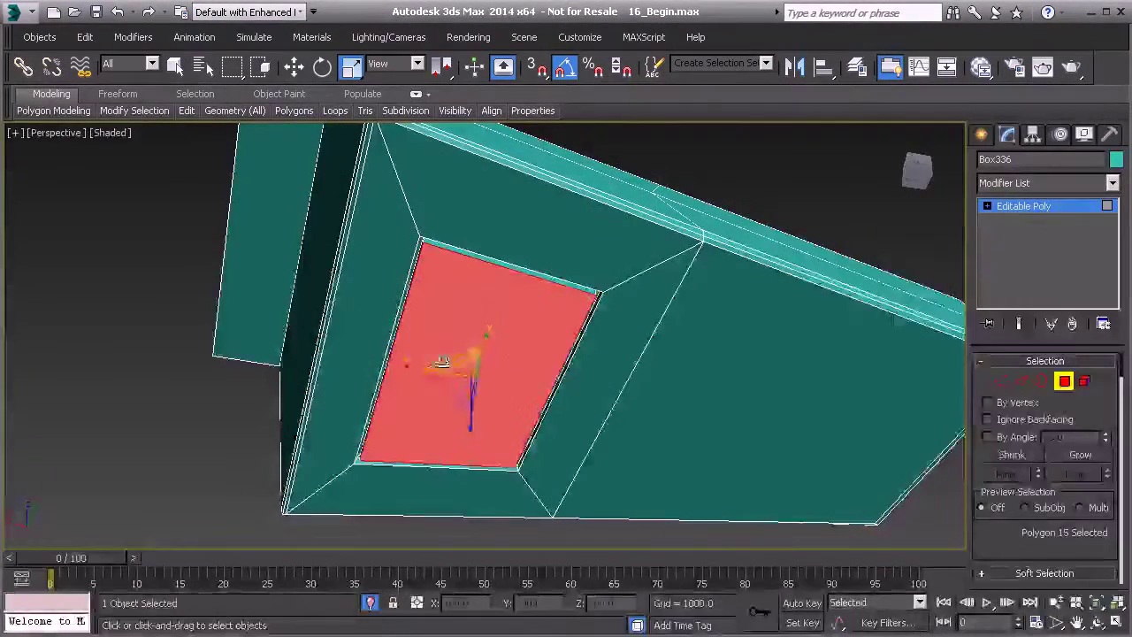
pyautogui.keyDown('ctrl'); pyautogui.click(1022, 382); pyautogui.keyUp('ctrl')
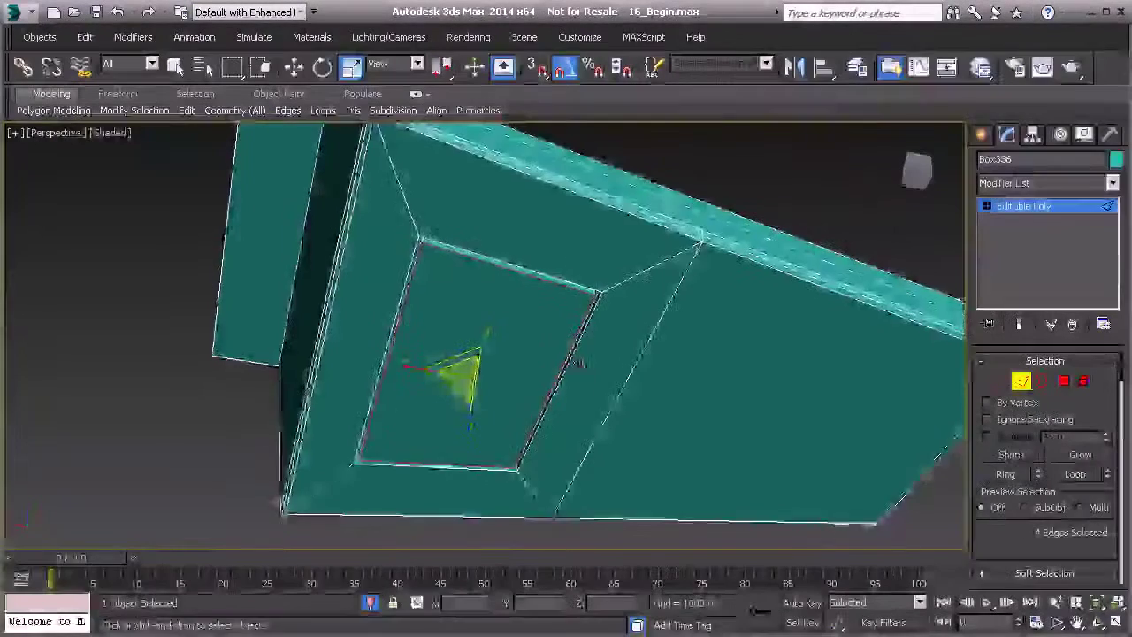
pyautogui.scroll(3, 548, 363)
pyautogui.scroll(-5, 1029, 536)
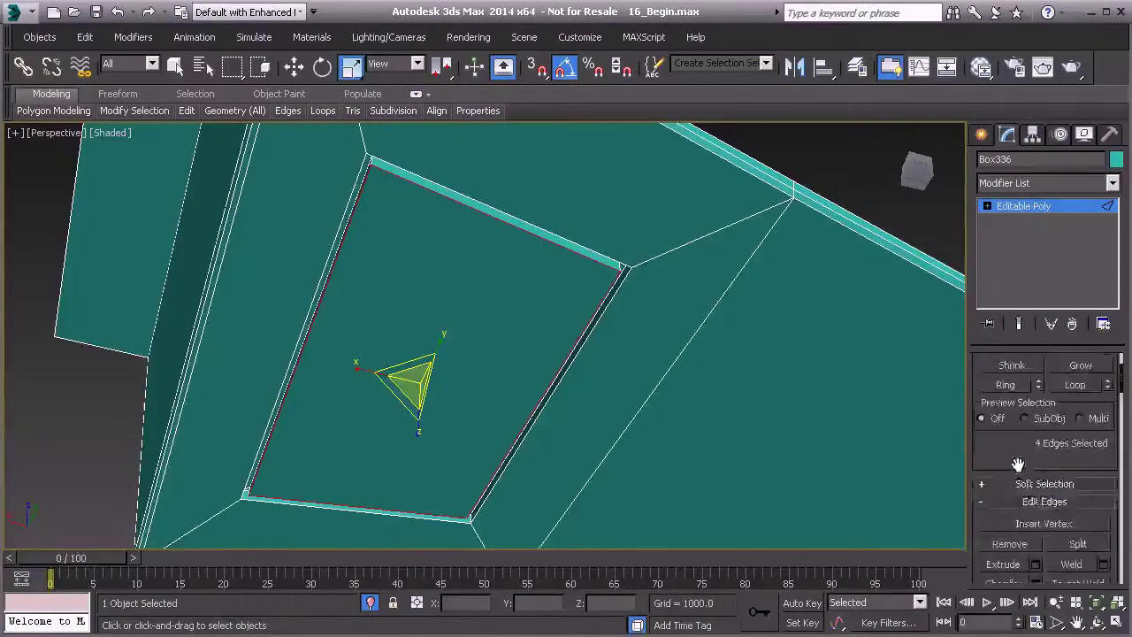
pyautogui.click(1035, 531)
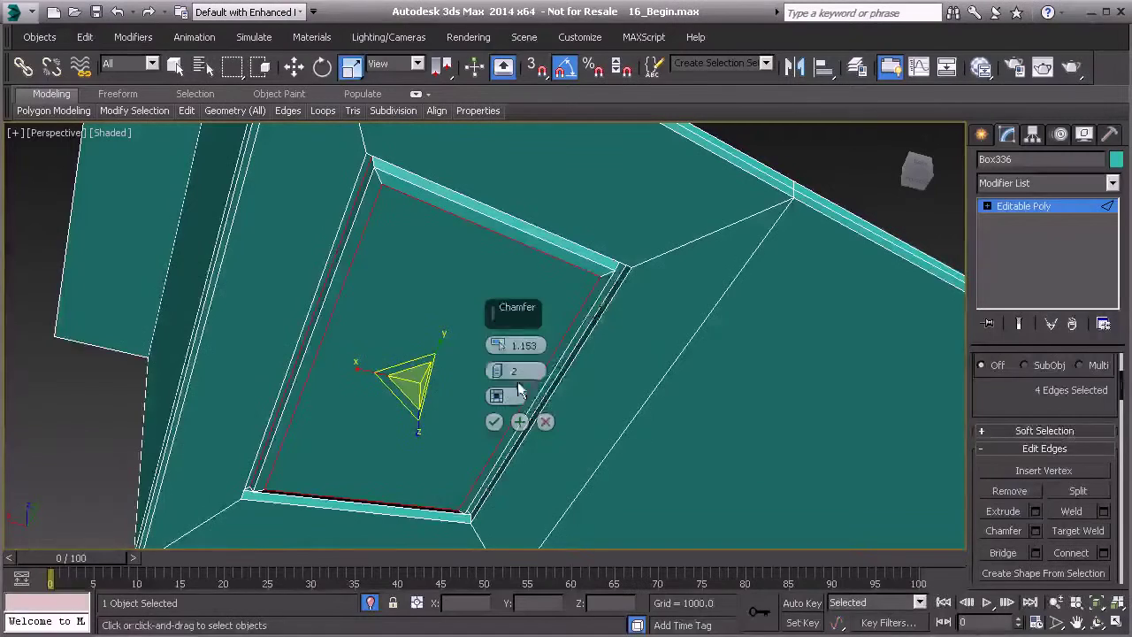
pyautogui.moveTo(499, 346); pyautogui.dragTo(500, 348)
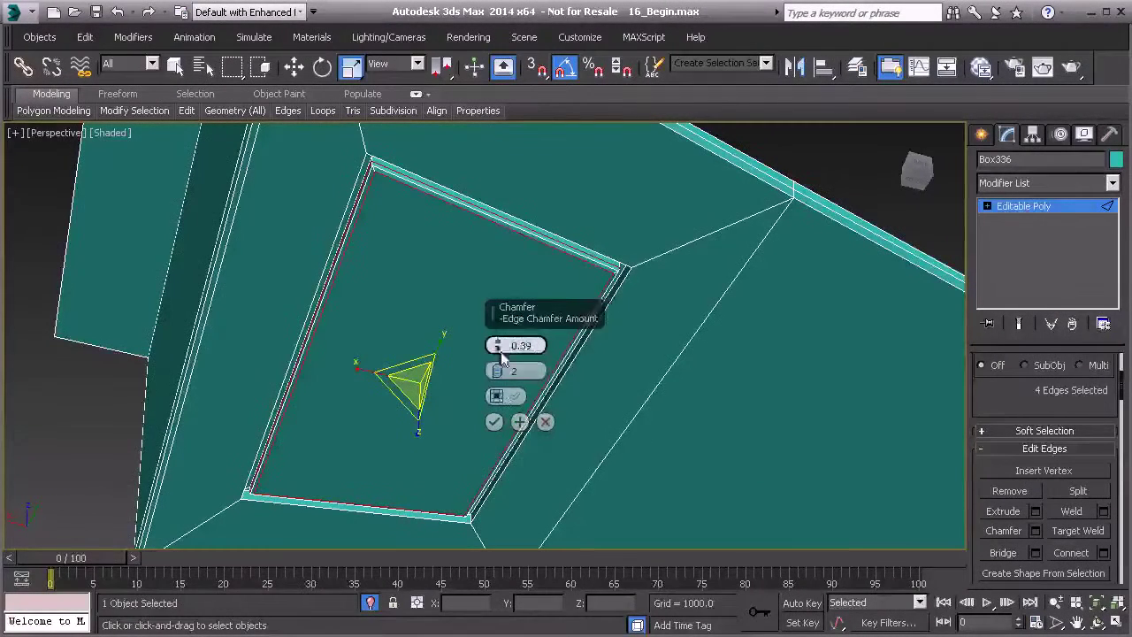
pyautogui.click(494, 421)
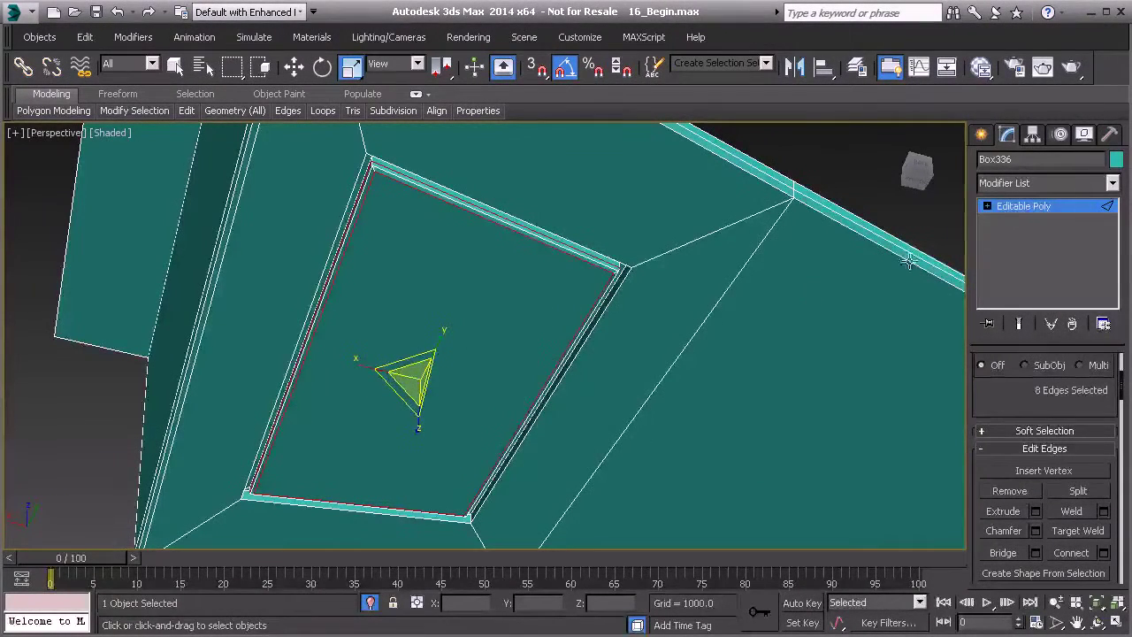
# Leave edge editing and deselect the box, with the shaded underside panel in view.
pyautogui.click(1019, 209)
pyautogui.click(834, 184)
pyautogui.scroll(-3, 679, 285)
pyautogui.keyDown('alt'); pyautogui.moveTo(677, 286); pyautogui.dragTo(495, 331, button='middle'); pyautogui.keyUp('alt')
pyautogui.scroll(2, 496, 330)
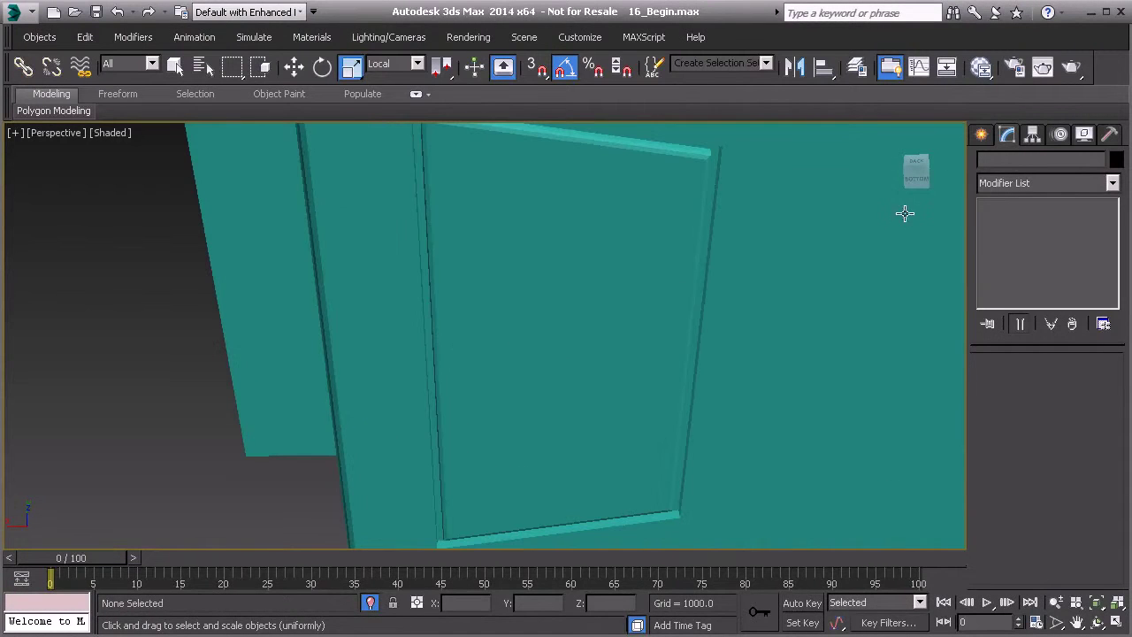
# Create an 8-sided cylinder of radius 1.0 and height 0.5 in the Front wireframe view, just below the rear end of the underside panel.
pyautogui.click(981, 135)
pyautogui.click(1012, 284)
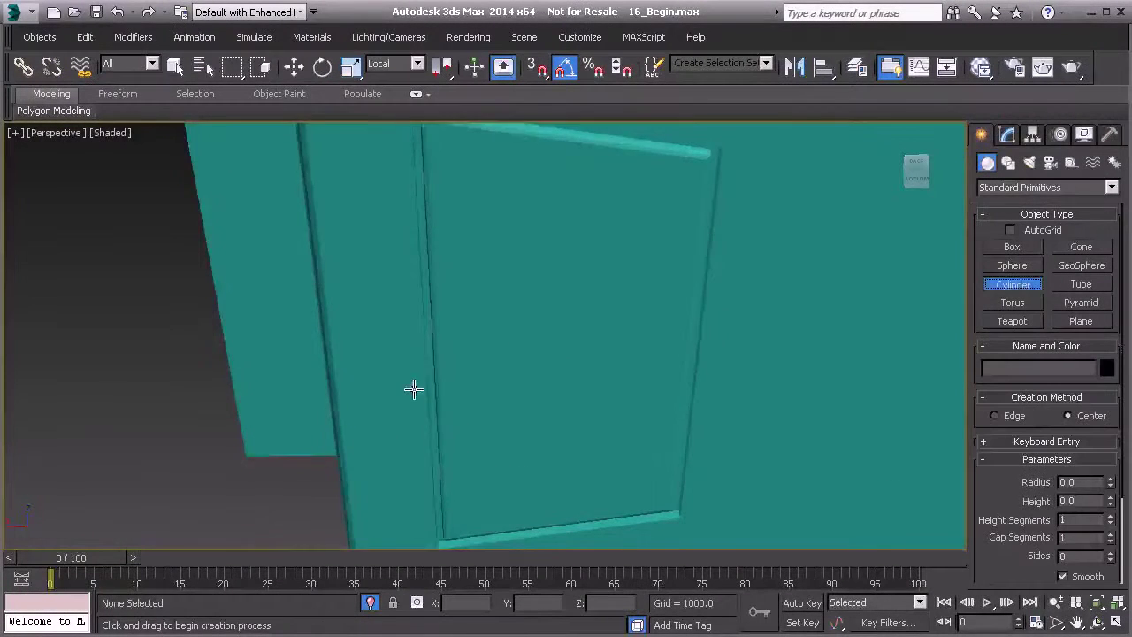
pyautogui.moveTo(457, 376); pyautogui.dragTo(458, 357, button='middle')
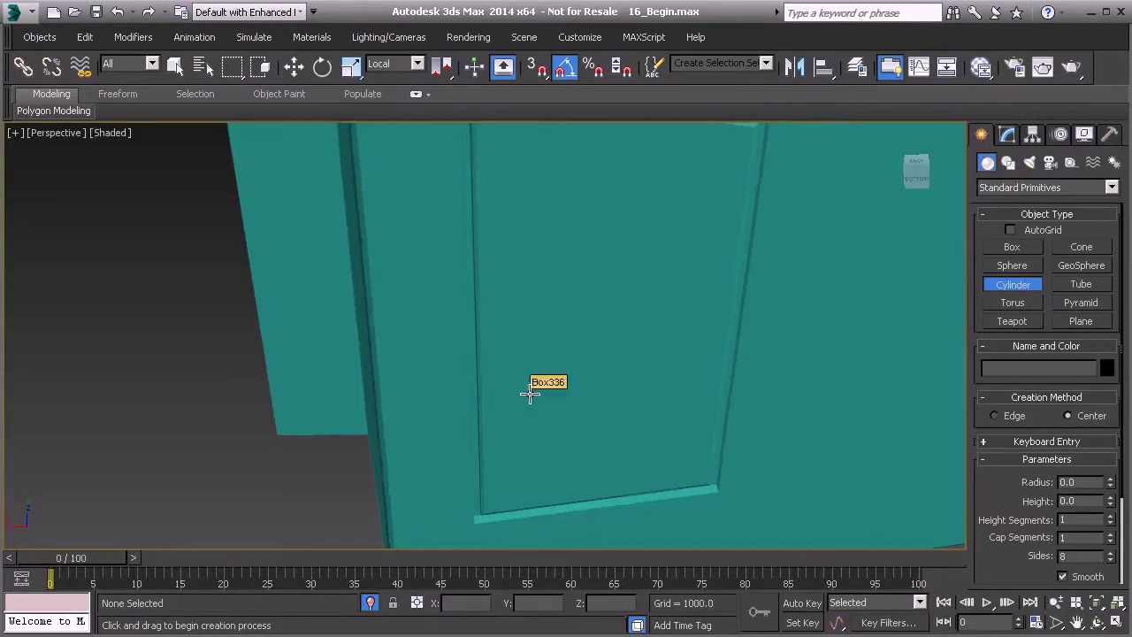
pyautogui.press('f')
pyautogui.moveTo(591, 397); pyautogui.dragTo(452, 357, button='middle')
pyautogui.scroll(2, 516, 384)
pyautogui.press('F3')
pyautogui.scroll(5, 518, 359)
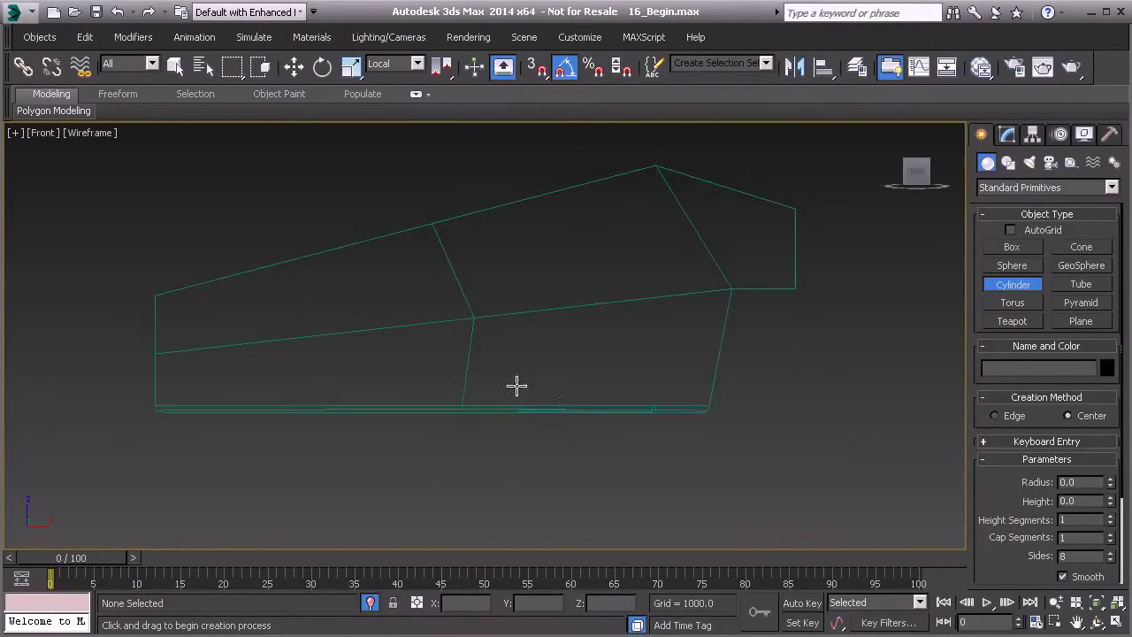
pyautogui.scroll(3, 584, 374)
pyautogui.moveTo(671, 343)
pyautogui.mouseDown()
pyautogui.moveTo(667, 332)
pyautogui.moveTo(672, 360)
pyautogui.moveTo(667, 344)
pyautogui.mouseUp()
pyautogui.rightClick(671, 349)
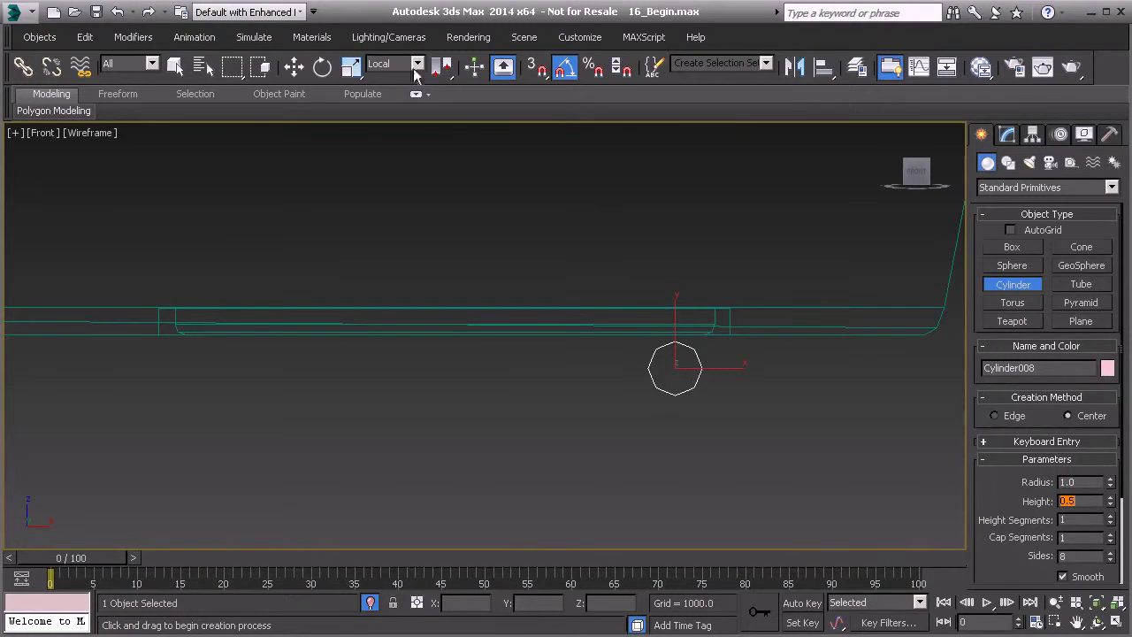
# Move the cylinder up so its centre lies on the box's underside line near the panel's rear end, at Z 66.414.
pyautogui.click(294, 68)
pyautogui.moveTo(674, 336); pyautogui.dragTo(672, 305)
pyautogui.scroll(5, 671, 314)
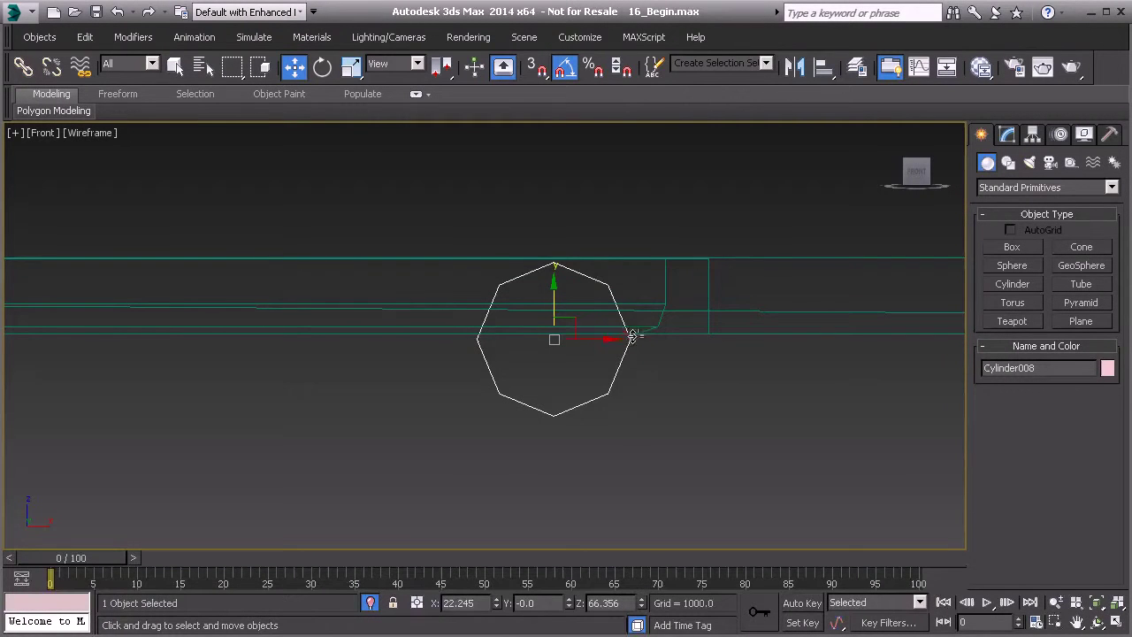
pyautogui.moveTo(537, 306); pyautogui.dragTo(551, 300)
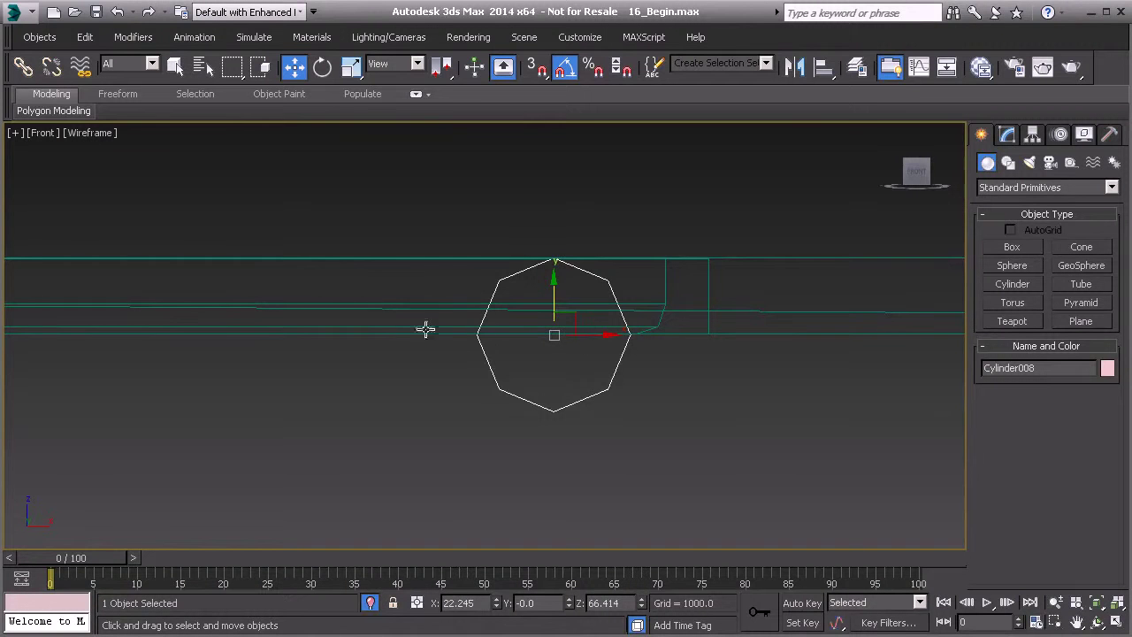
# Copy the cylinder along X to the other side of the panel and rotate the copy about X to -180° so it lies flat beneath the underside.
pyautogui.keyDown('shift'); pyautogui.moveTo(597, 339); pyautogui.dragTo(268, 332); pyautogui.keyUp('shift')
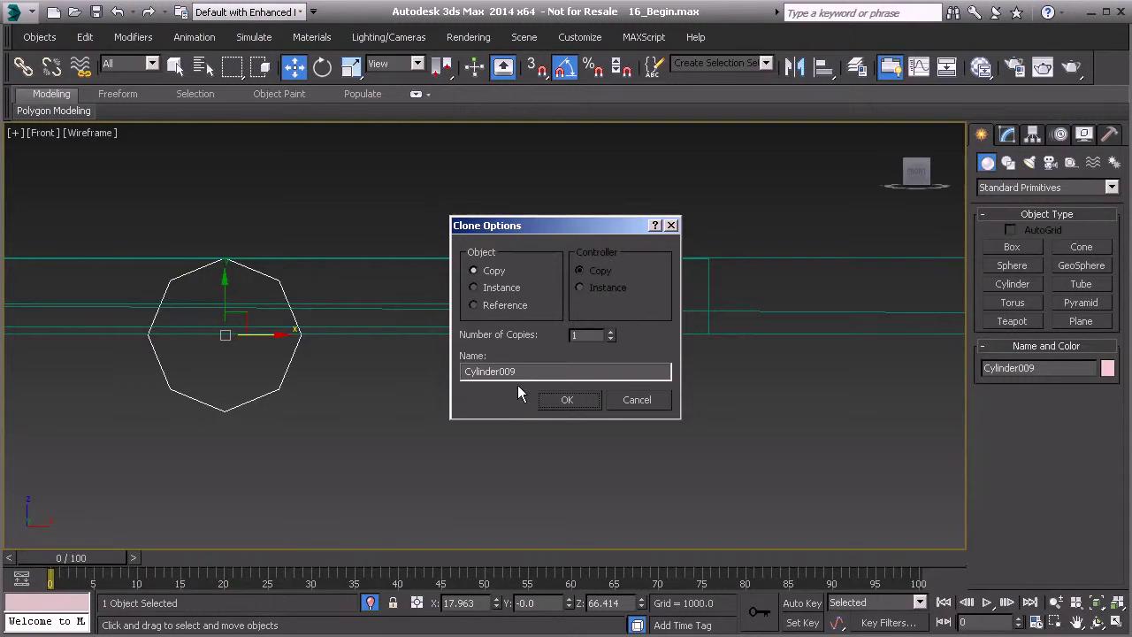
pyautogui.click(549, 400)
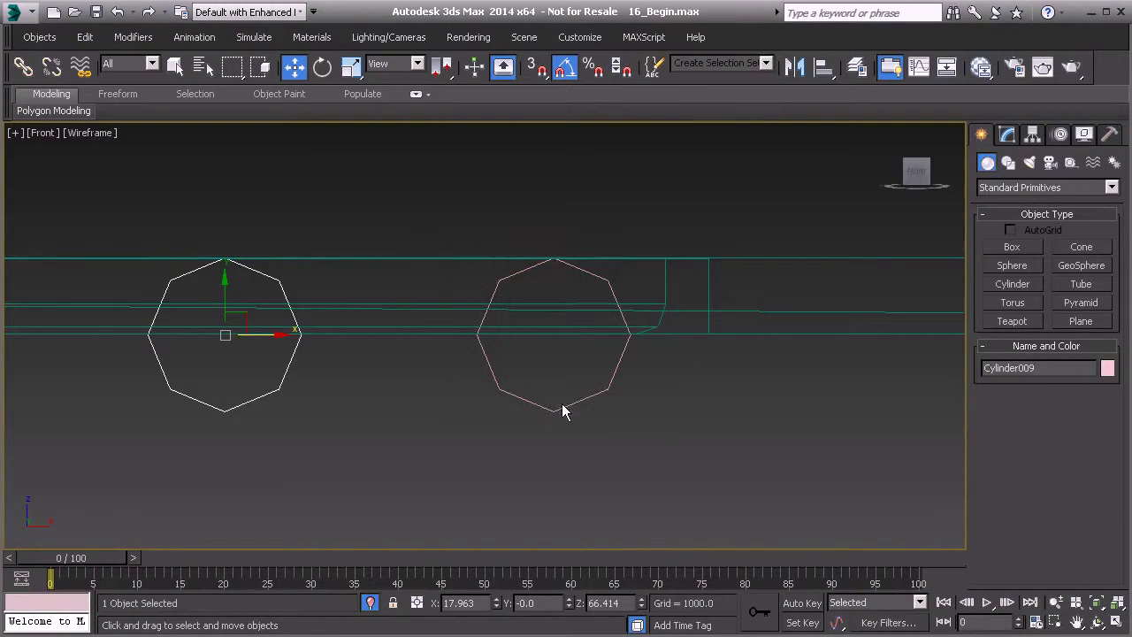
pyautogui.click(322, 67)
pyautogui.moveTo(298, 279); pyautogui.dragTo(354, 275, button='middle')
pyautogui.moveTo(281, 284); pyautogui.dragTo(277, 371)
pyautogui.moveTo(262, 359); pyautogui.dragTo(338, 346, button='middle')
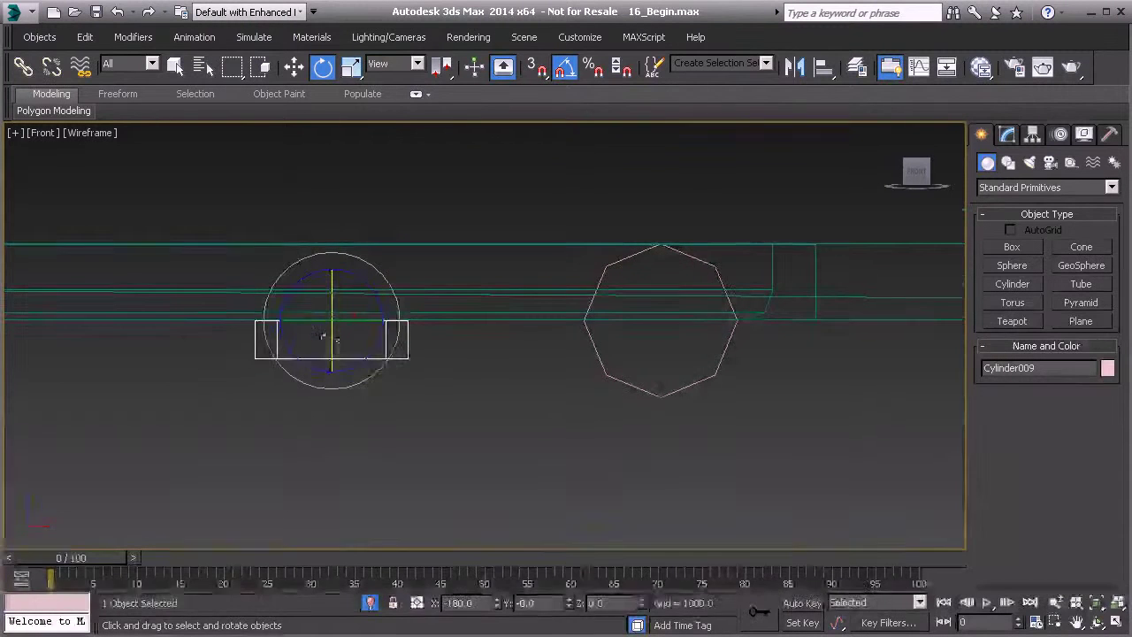
pyautogui.scroll(2, 310, 329)
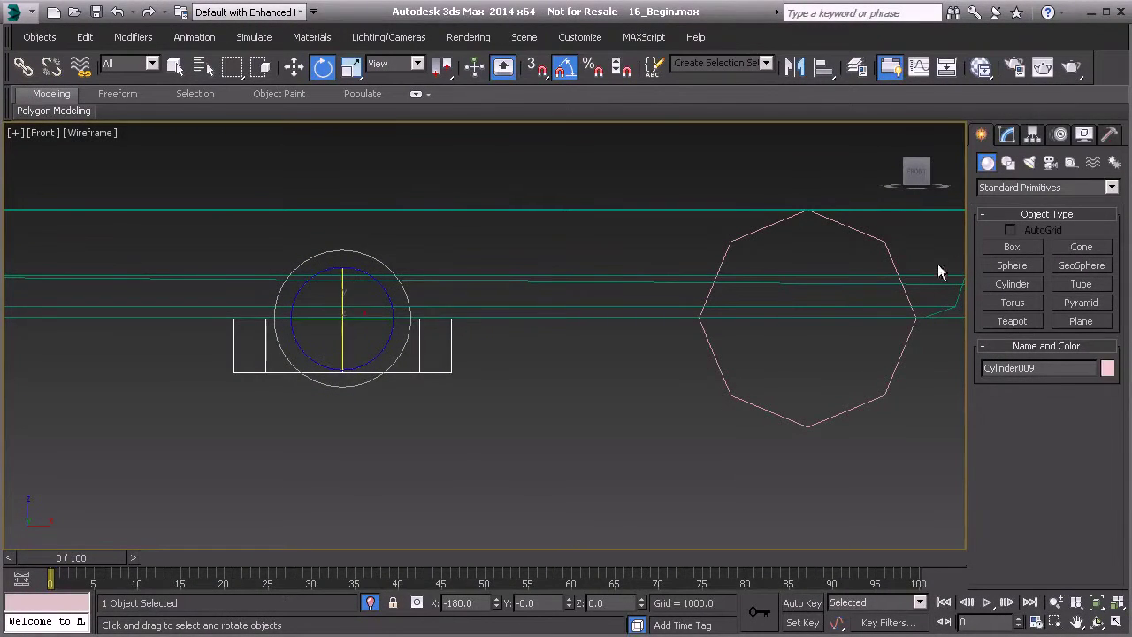
pyautogui.moveTo(663, 305); pyautogui.dragTo(607, 293, button='middle')
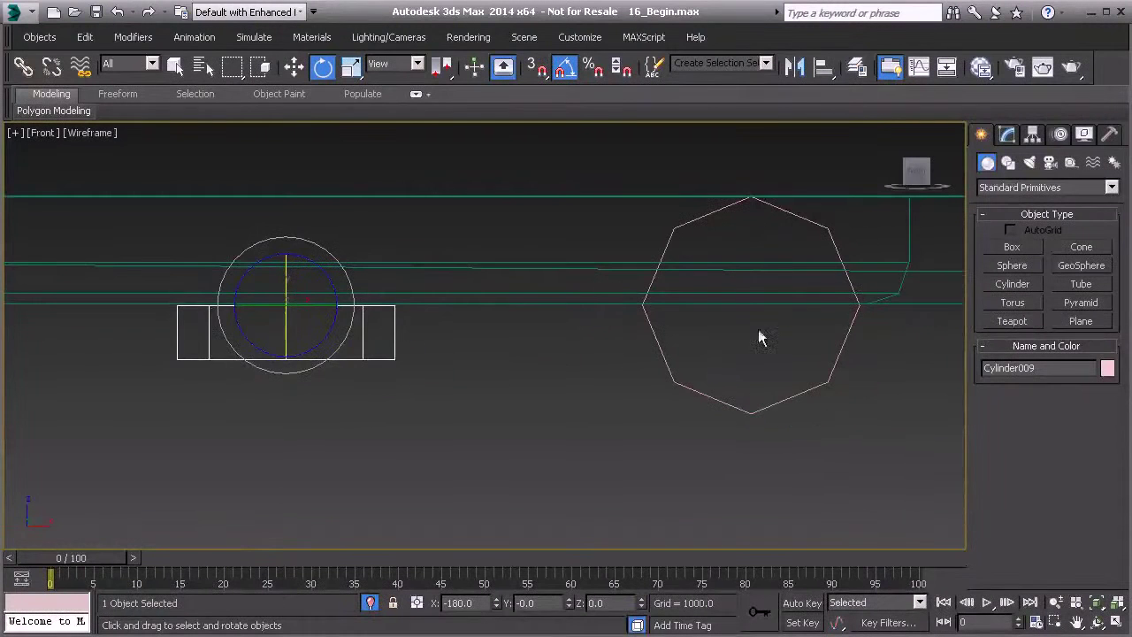
# Convert both cylinders to editable poly objects.
pyautogui.keyDown('ctrl'); pyautogui.click(659, 354); pyautogui.keyUp('ctrl')
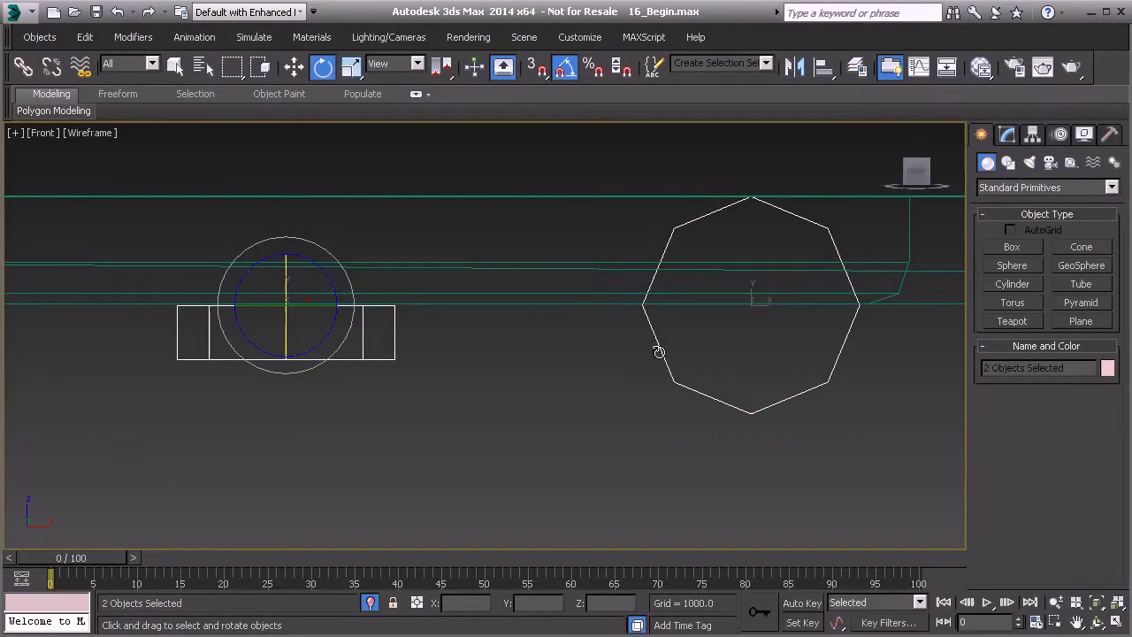
pyautogui.rightClick(659, 352)
pyautogui.moveTo(734, 507)
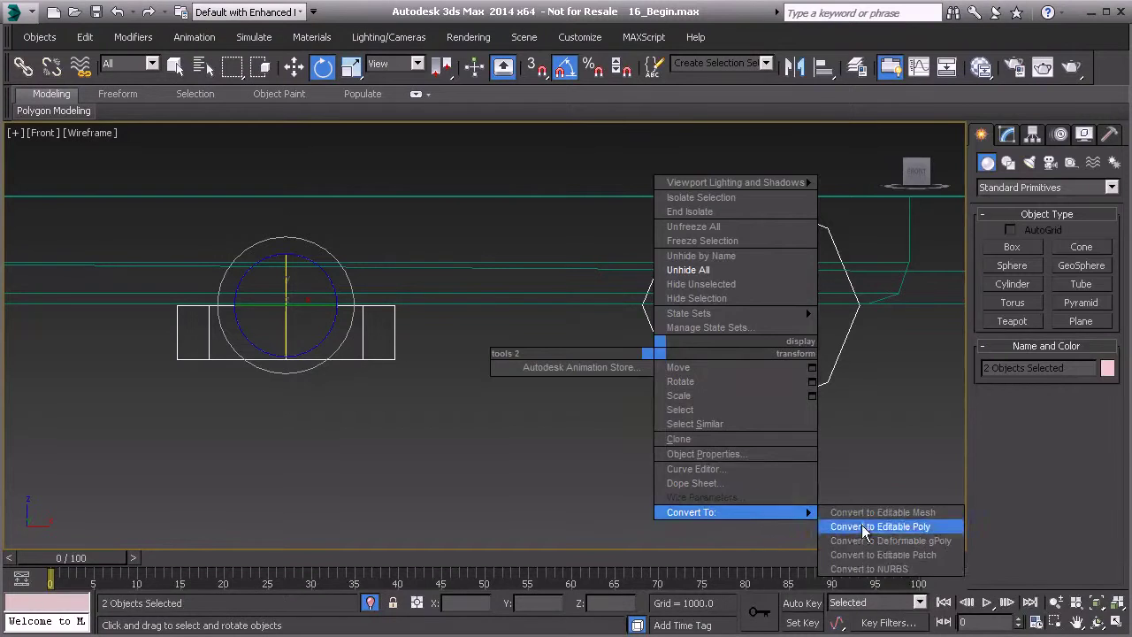
pyautogui.click(885, 528)
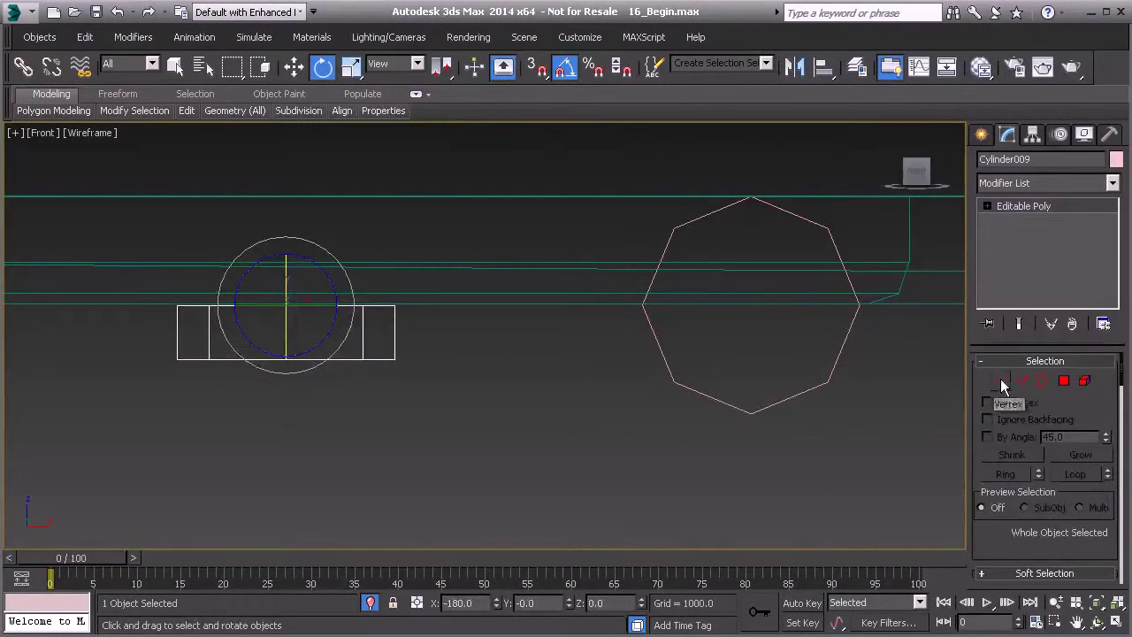
# Move the lower ring of vertices on the flat-lying cylinder slightly down to make it taller, and leave vertex editing.
pyautogui.click(998, 381)
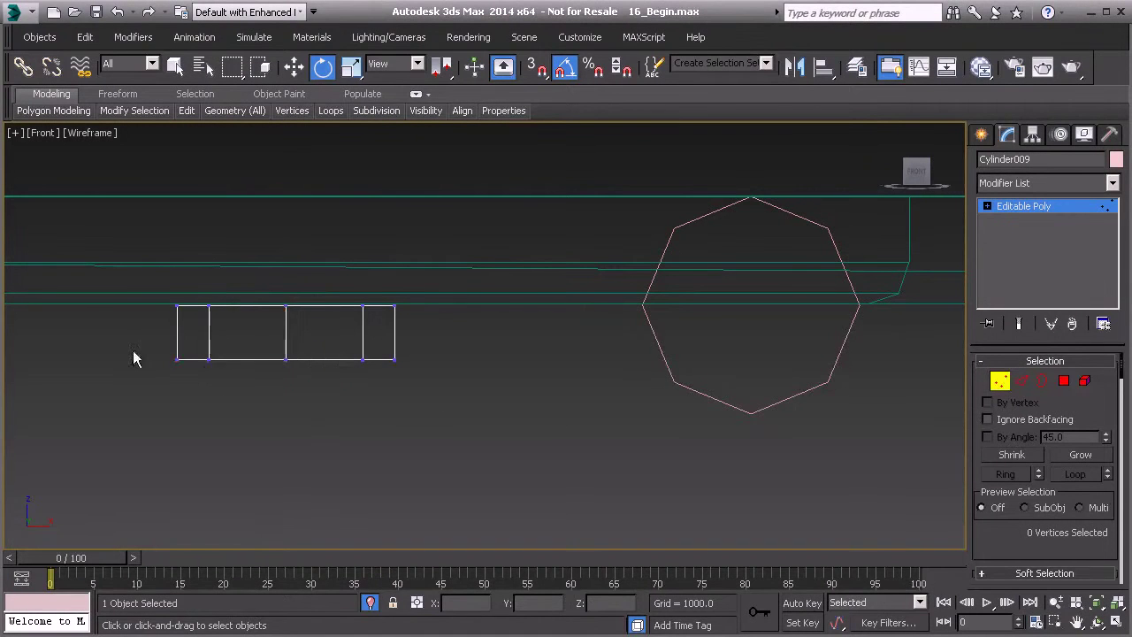
pyautogui.moveTo(471, 405); pyautogui.dragTo(469, 407)
pyautogui.press('w')
pyautogui.moveTo(295, 325); pyautogui.dragTo(294, 343)
pyautogui.moveTo(660, 287); pyautogui.dragTo(574, 291, button='middle')
pyautogui.click(999, 381)
# On the upright cylinder, connect the two opposite mid-height vertices with an edge across its front face.
pyautogui.click(745, 383)
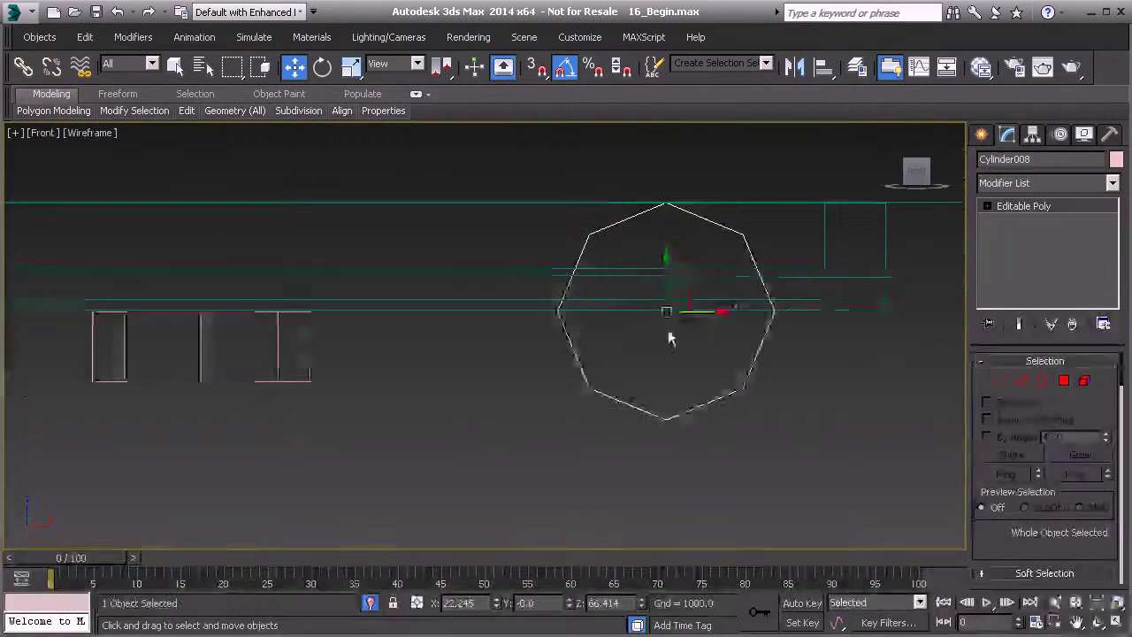
pyautogui.press('p')
pyautogui.moveTo(663, 368)
pyautogui.keyDown('alt'); pyautogui.mouseDown(button='middle')
pyautogui.moveTo(534, 330)
pyautogui.moveTo(546, 342)
pyautogui.moveTo(531, 341)
pyautogui.moveTo(523, 328)
pyautogui.moveTo(533, 316)
pyautogui.mouseUp(button='middle'); pyautogui.keyUp('alt')
pyautogui.press('F3')
pyautogui.click(996, 382)
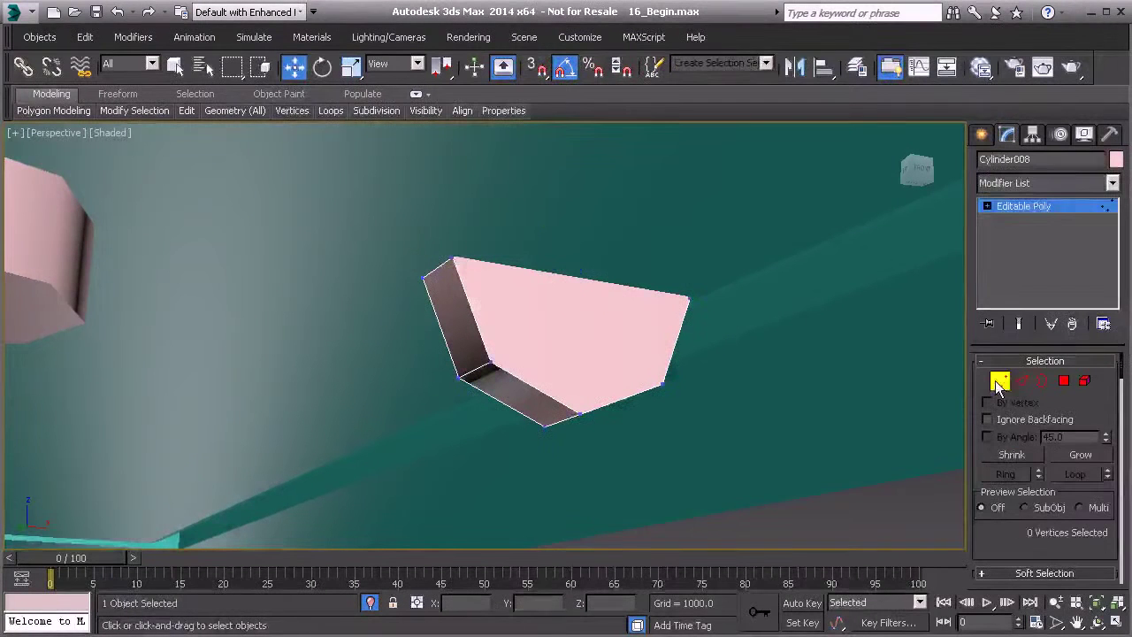
pyautogui.scroll(-2, 993, 549)
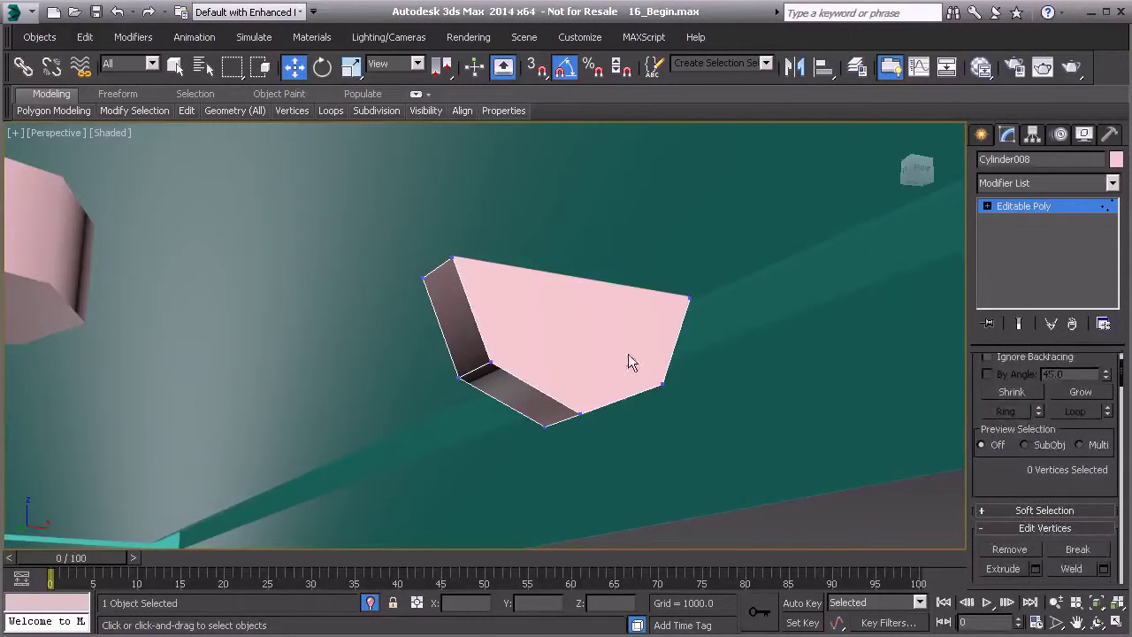
pyautogui.click(452, 258)
pyautogui.keyDown('ctrl'); pyautogui.click(694, 300); pyautogui.keyUp('ctrl')
pyautogui.scroll(-1, 1043, 442)
pyautogui.click(1044, 536)
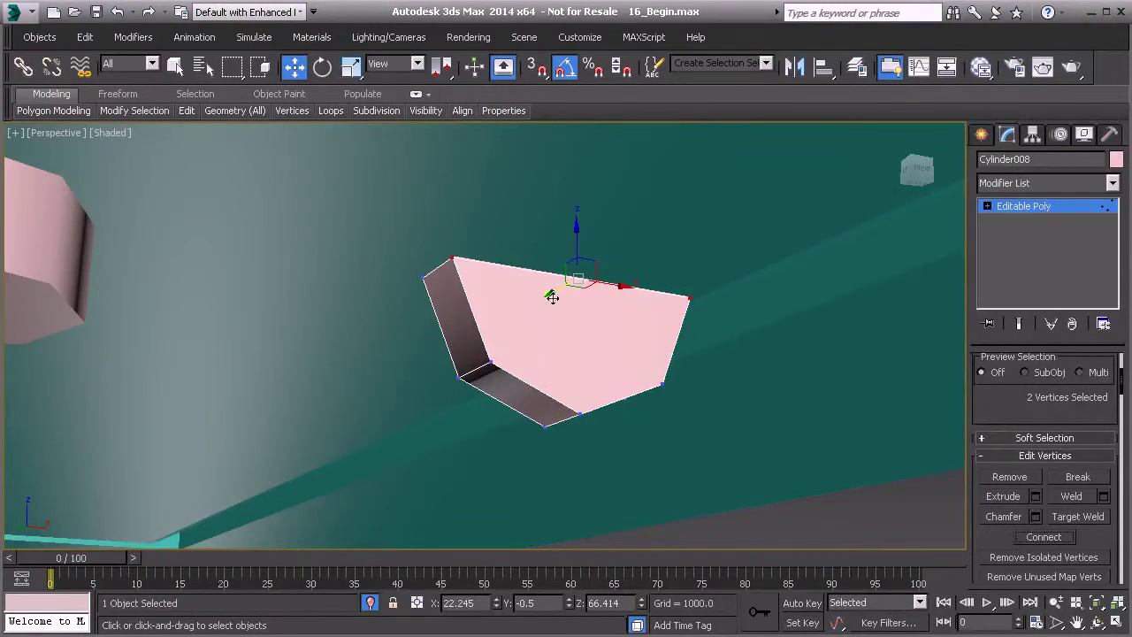
# Connect the matching pair of mid-height vertices across the upright cylinder's back face.
pyautogui.keyDown('alt'); pyautogui.moveTo(468, 286); pyautogui.dragTo(687, 275, button='middle'); pyautogui.keyUp('alt')
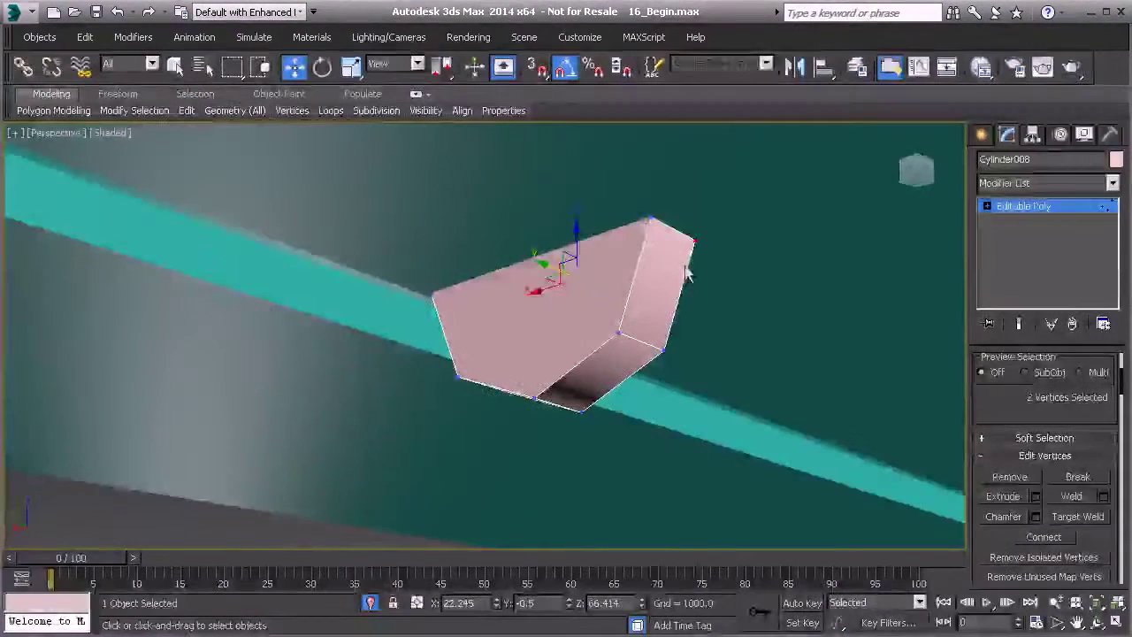
pyautogui.click(650, 219)
pyautogui.keyDown('ctrl'); pyautogui.click(433, 294); pyautogui.keyUp('ctrl')
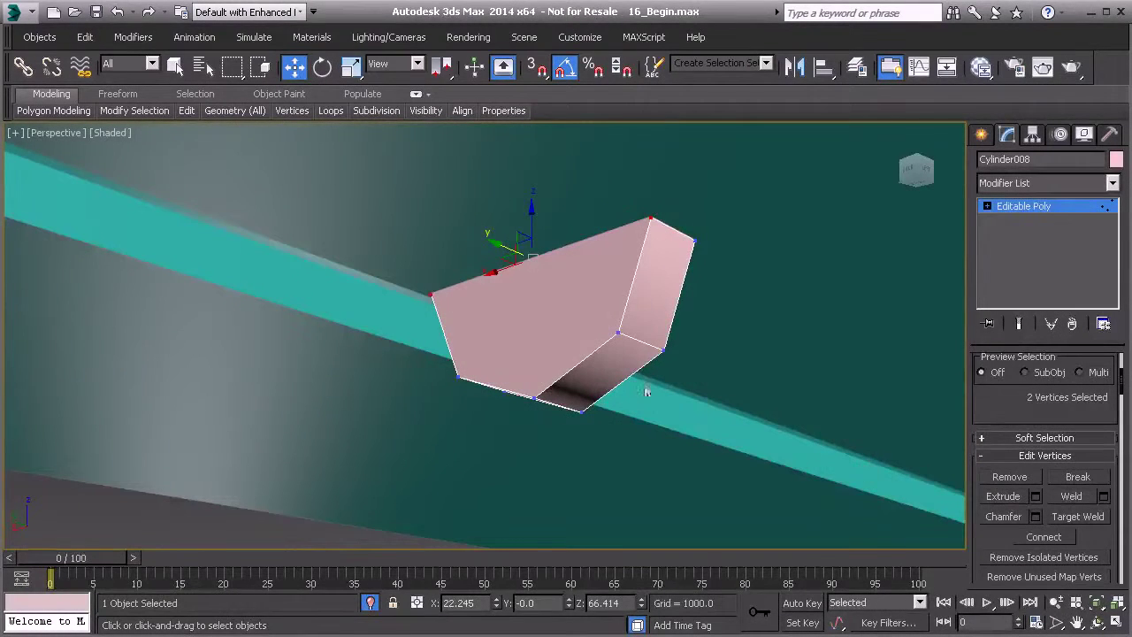
# Delete the upright cylinder's vertices above the connected edges so only its lower half remains, and leave vertex editing.
pyautogui.keyDown('alt'); pyautogui.moveTo(624, 358); pyautogui.dragTo(439, 227, button='middle'); pyautogui.keyUp('alt')
pyautogui.press('F3')
pyautogui.moveTo(371, 175); pyautogui.dragTo(708, 288)
pyautogui.press('Delete')
pyautogui.moveTo(681, 330); pyautogui.dragTo(537, 294, button='middle')
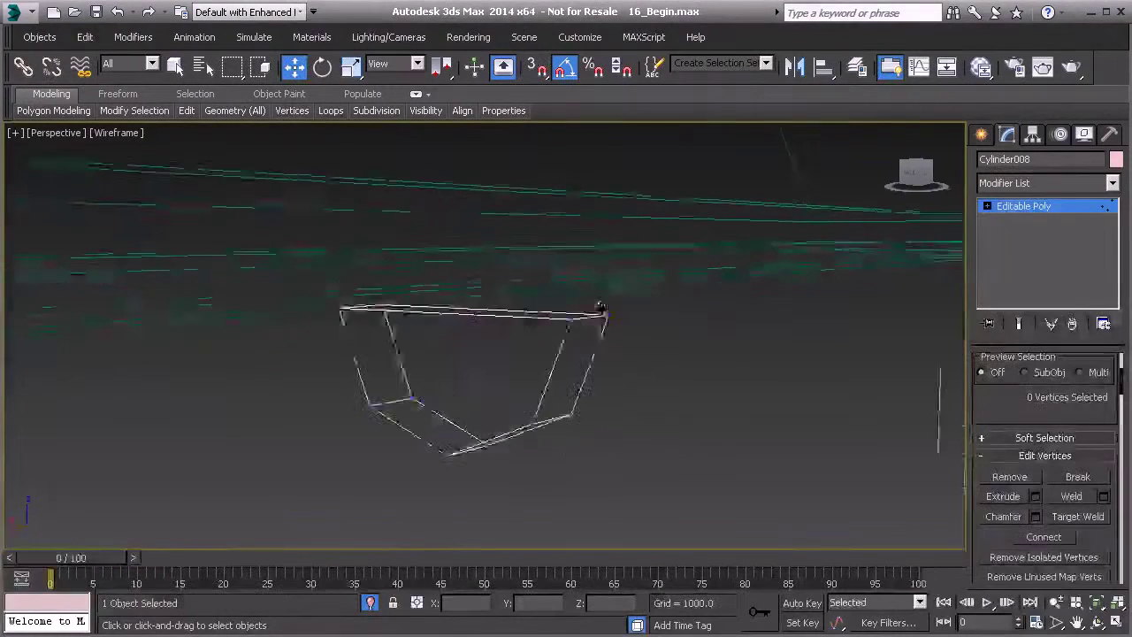
pyautogui.keyDown('alt'); pyautogui.moveTo(644, 346); pyautogui.dragTo(668, 448, button='middle'); pyautogui.keyUp('alt')
pyautogui.click(1007, 212)
pyautogui.keyDown('alt'); pyautogui.moveTo(734, 343); pyautogui.dragTo(588, 286, button='middle'); pyautogui.keyUp('alt')
# In the Bottom view, show the grid and move the half cylinder along Y to about 0.242, centred on the flat cylinder's horizontal axis.
pyautogui.click(393, 382)
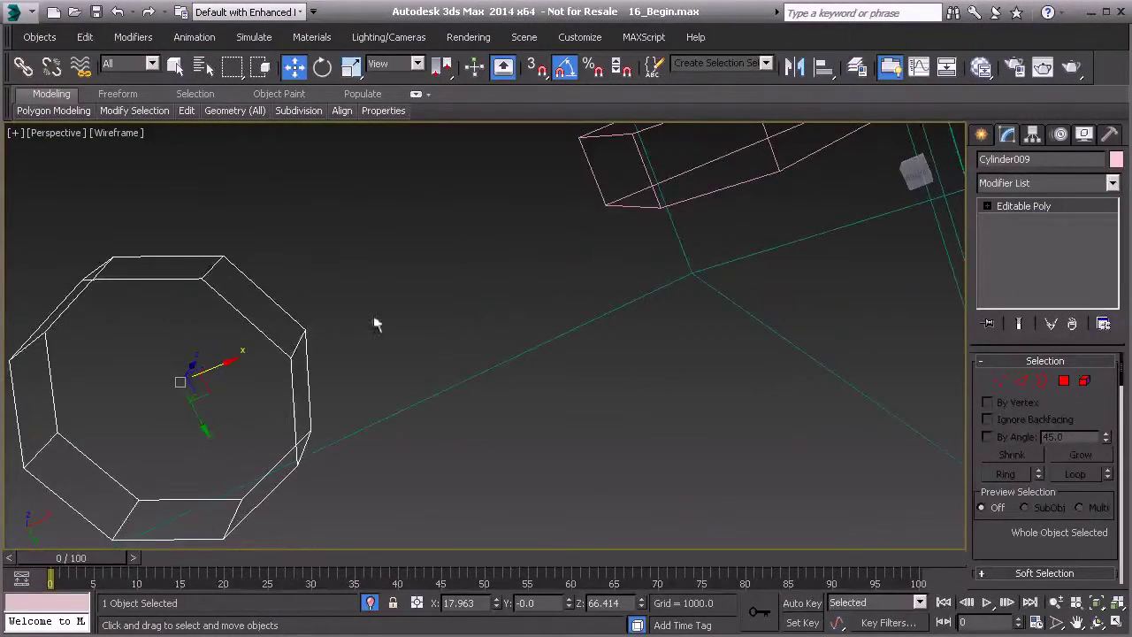
pyautogui.keyDown('alt'); pyautogui.moveTo(517, 237); pyautogui.dragTo(374, 395, button='middle'); pyautogui.keyUp('alt')
pyautogui.scroll(-2, 401, 243)
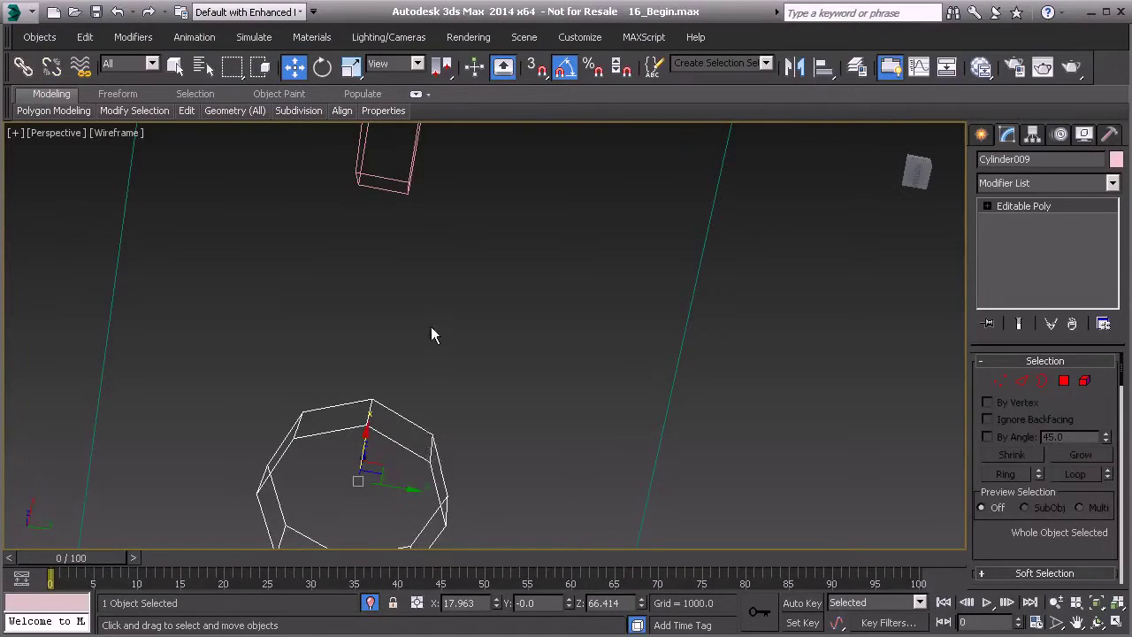
pyautogui.press('v')
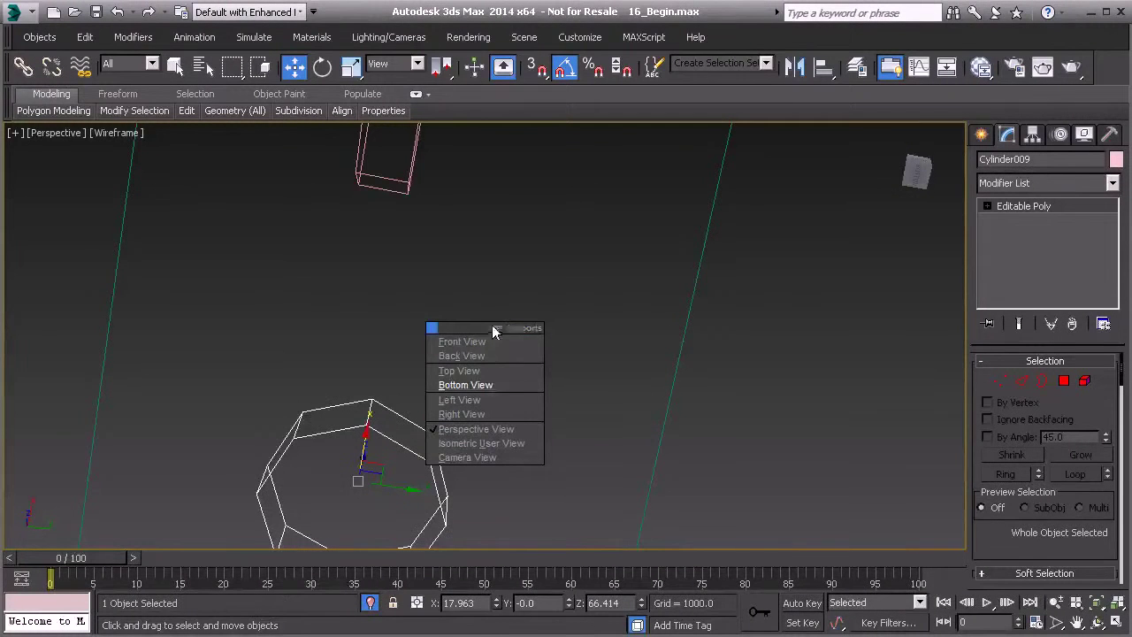
pyautogui.click(464, 385)
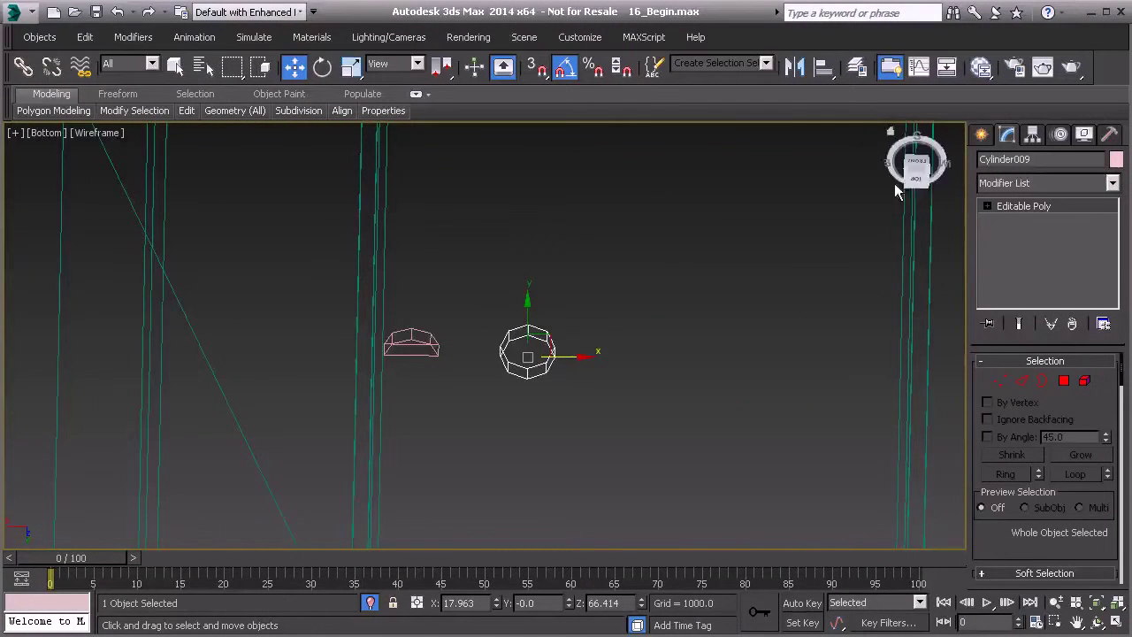
pyautogui.keyDown('alt'); pyautogui.moveTo(630, 268); pyautogui.dragTo(637, 301, button='middle'); pyautogui.keyUp('alt')
pyautogui.press('v')
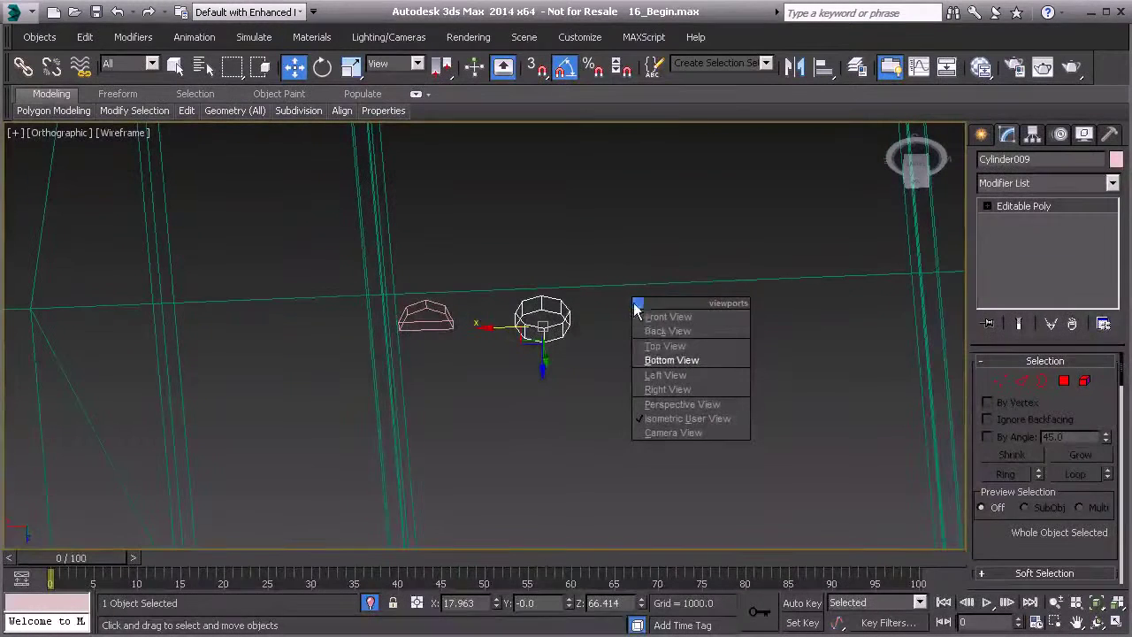
pyautogui.click(658, 360)
pyautogui.scroll(5, 511, 331)
pyautogui.moveTo(572, 336); pyautogui.dragTo(469, 324, button='middle')
pyautogui.scroll(1, 498, 330)
pyautogui.scroll(3, 499, 335)
pyautogui.click(546, 296)
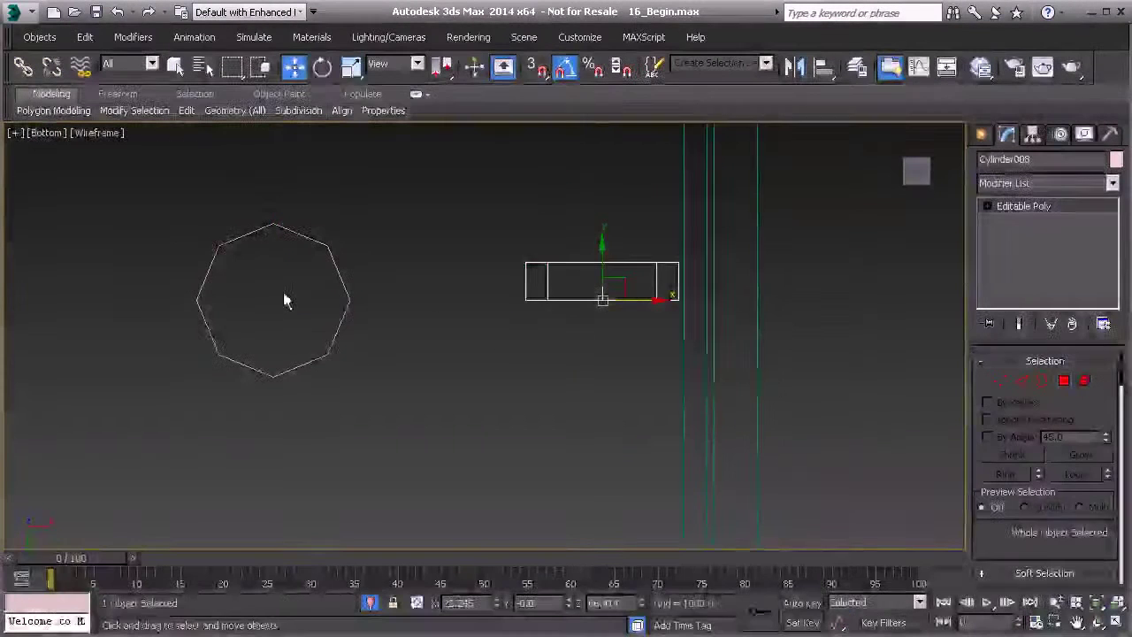
pyautogui.press('g')
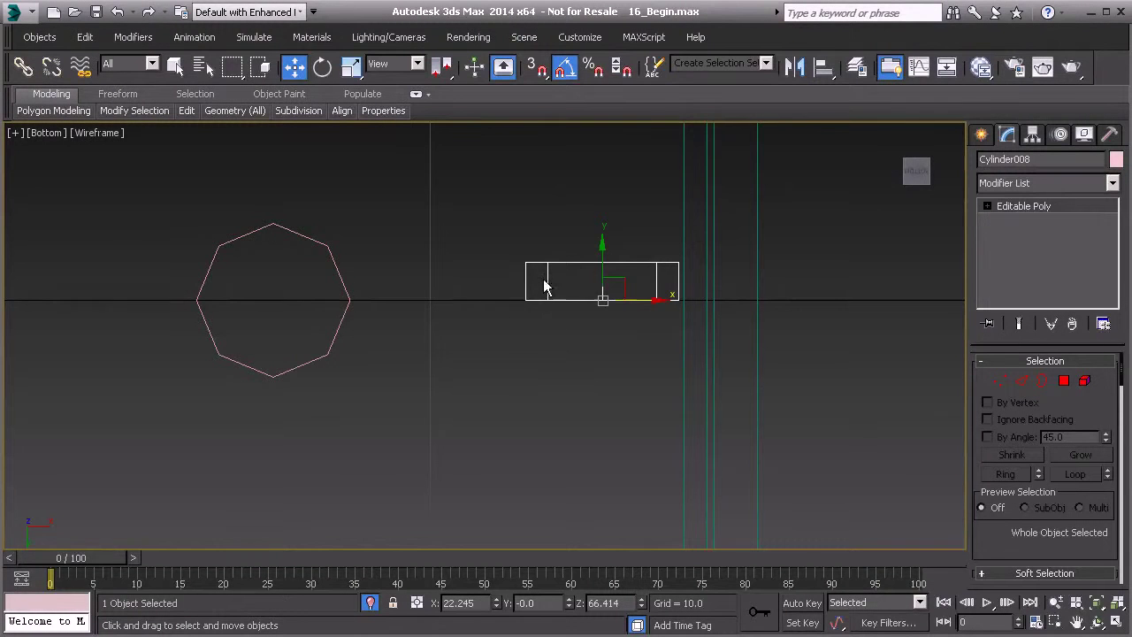
pyautogui.moveTo(603, 263); pyautogui.dragTo(597, 282)
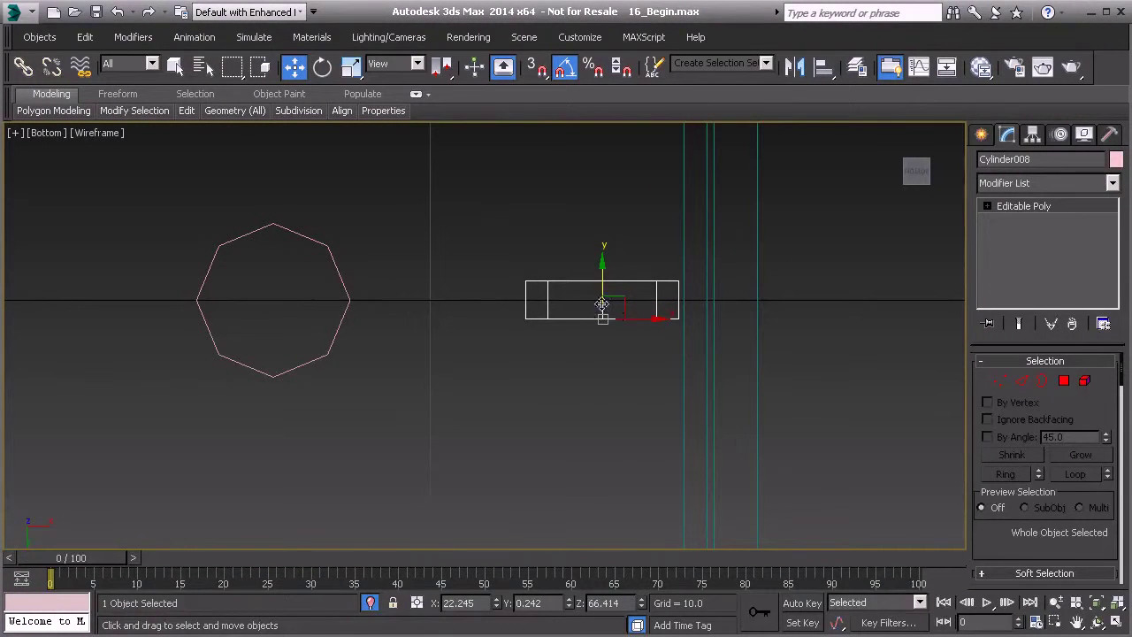
pyautogui.moveTo(602, 281); pyautogui.dragTo(602, 281)
# Rotate the flat-lying cylinder about Z to about 22.263° so one of its flat sides faces the half cylinder.
pyautogui.click(311, 237)
pyautogui.press('e')
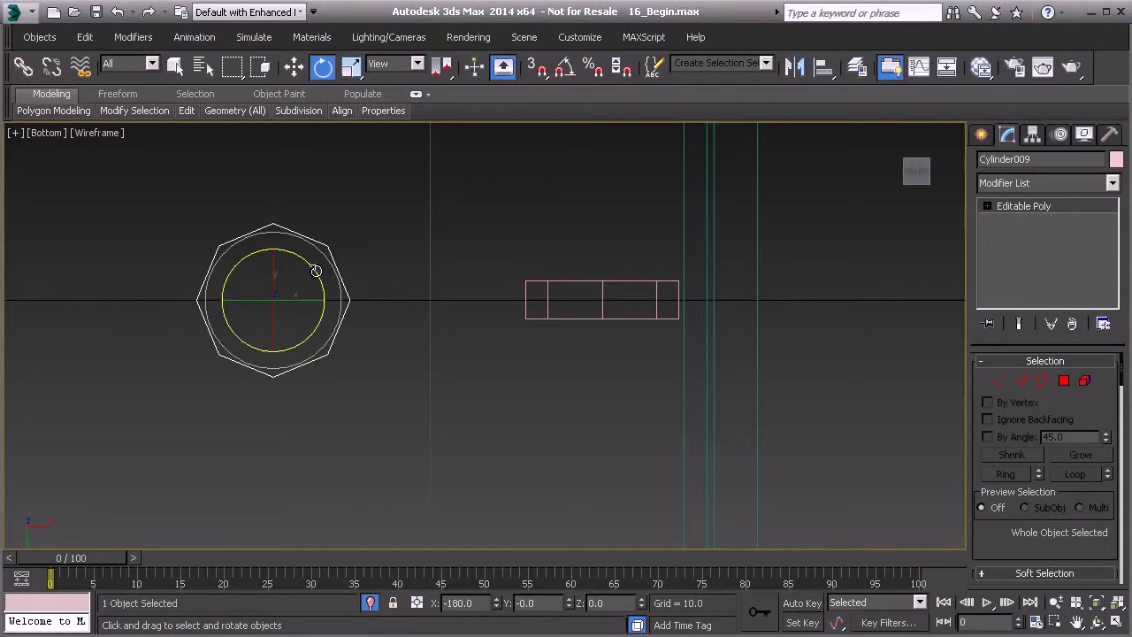
pyautogui.moveTo(314, 268); pyautogui.dragTo(330, 299)
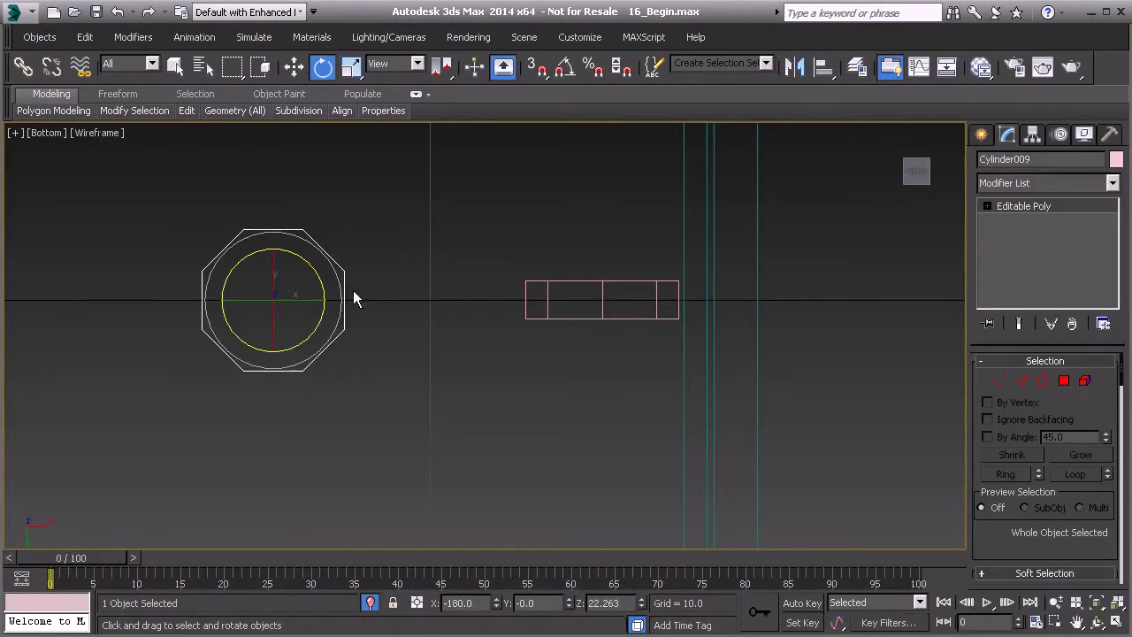
# In the shaded perspective view, select the flat-lying cylinder's side polygon that faces the half cylinder.
pyautogui.click(1064, 380)
pyautogui.press('p')
pyautogui.moveTo(477, 349)
pyautogui.keyDown('alt'); pyautogui.mouseDown(button='middle')
pyautogui.moveTo(496, 399)
pyautogui.moveTo(450, 387)
pyautogui.moveTo(483, 344)
pyautogui.mouseUp(button='middle'); pyautogui.keyUp('alt')
pyautogui.press('F3')
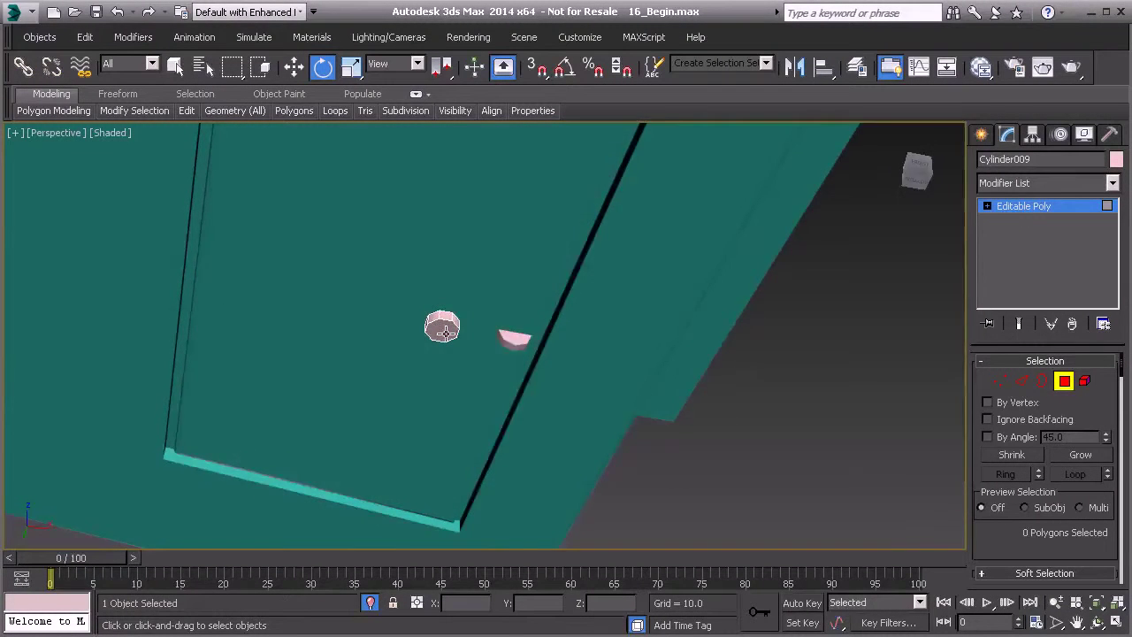
pyautogui.press('z')
pyautogui.keyDown('alt'); pyautogui.moveTo(455, 339); pyautogui.dragTo(688, 326, button='middle'); pyautogui.keyUp('alt')
pyautogui.click(416, 305)
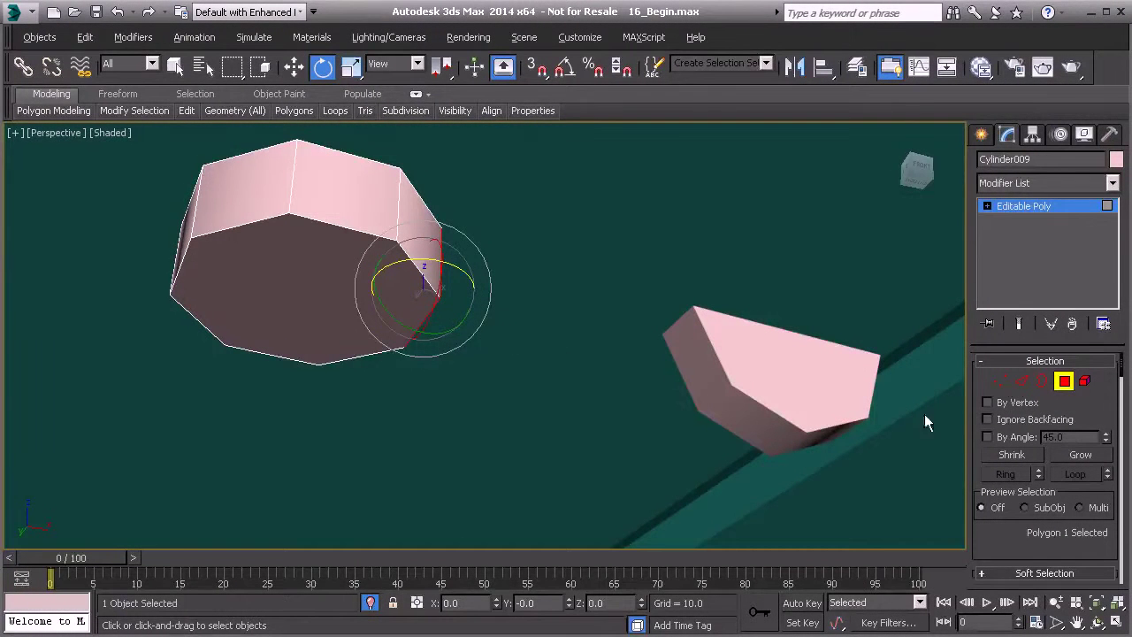
# Leave polygon editing and attach the half cylinder to the flat-lying cylinder as one object.
pyautogui.click(1064, 386)
pyautogui.scroll(-5, 1044, 460)
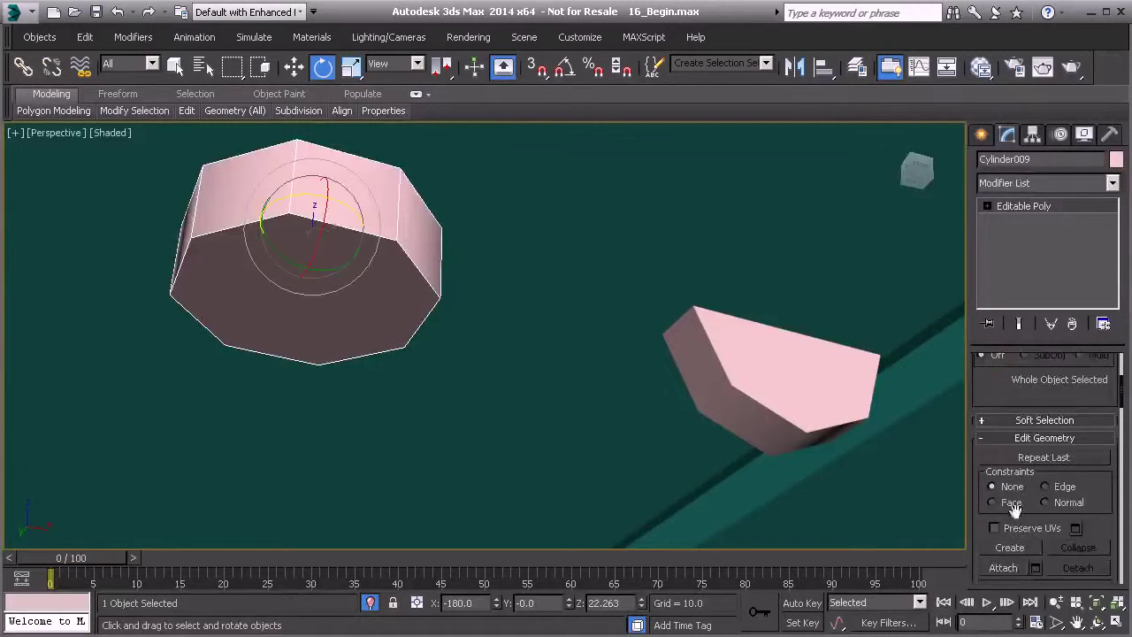
pyautogui.click(1004, 568)
pyautogui.click(789, 402)
pyautogui.keyDown('alt'); pyautogui.moveTo(816, 412); pyautogui.dragTo(755, 405, button='middle'); pyautogui.keyUp('alt')
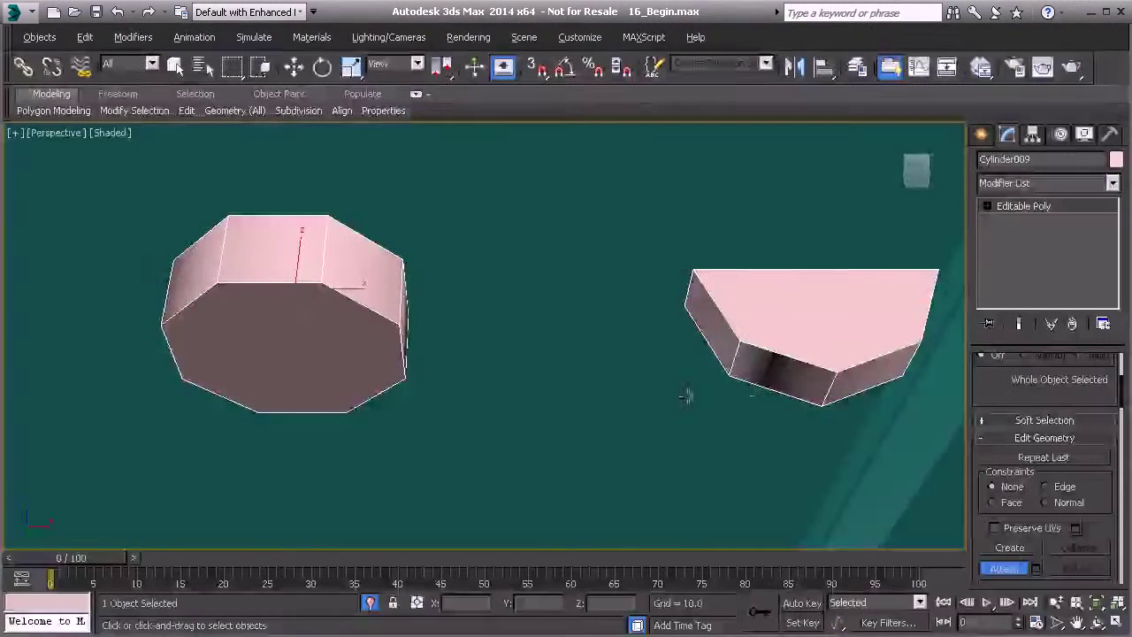
pyautogui.click(1004, 568)
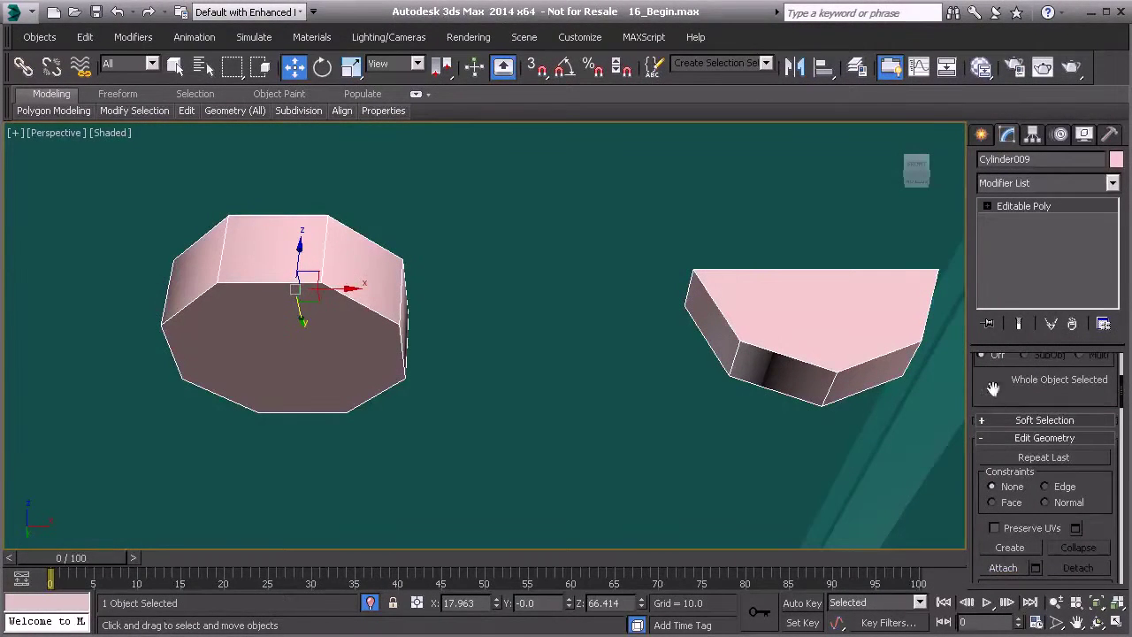
# Bridge the facing side polygons of the full and half cylinders to form a connecting arm.
pyautogui.press('4')
pyautogui.keyDown('alt'); pyautogui.moveTo(559, 353); pyautogui.dragTo(578, 361, button='middle'); pyautogui.keyUp('alt')
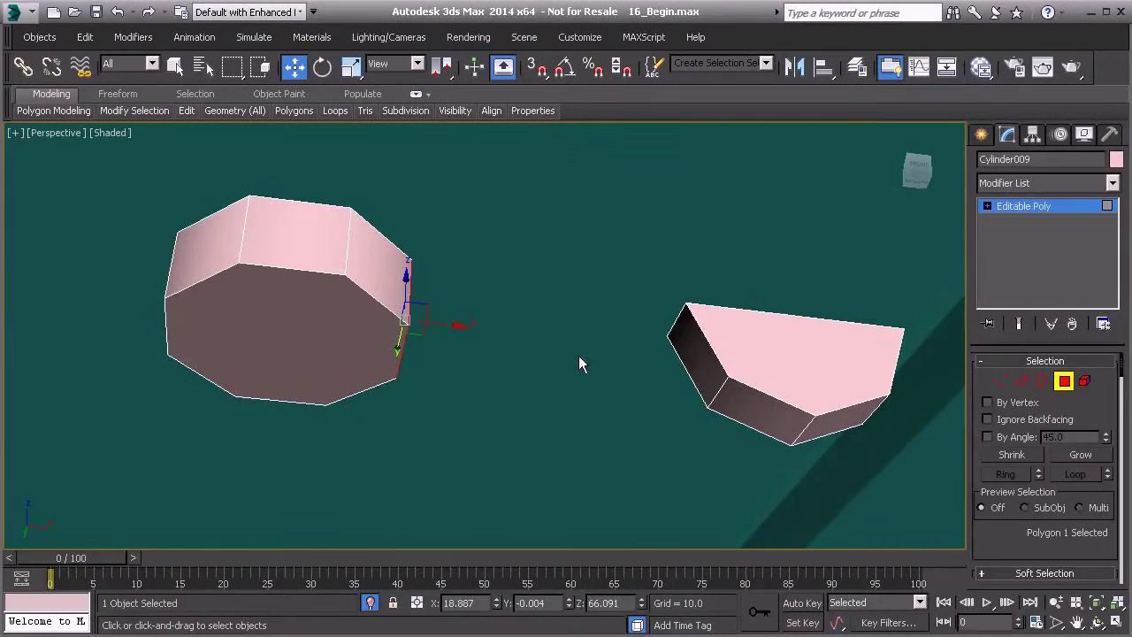
pyautogui.keyDown('ctrl'); pyautogui.click(689, 352); pyautogui.keyUp('ctrl')
pyautogui.keyDown('alt'); pyautogui.moveTo(689, 352); pyautogui.dragTo(610, 364, button='middle'); pyautogui.keyUp('alt')
pyautogui.scroll(-5, 1050, 495)
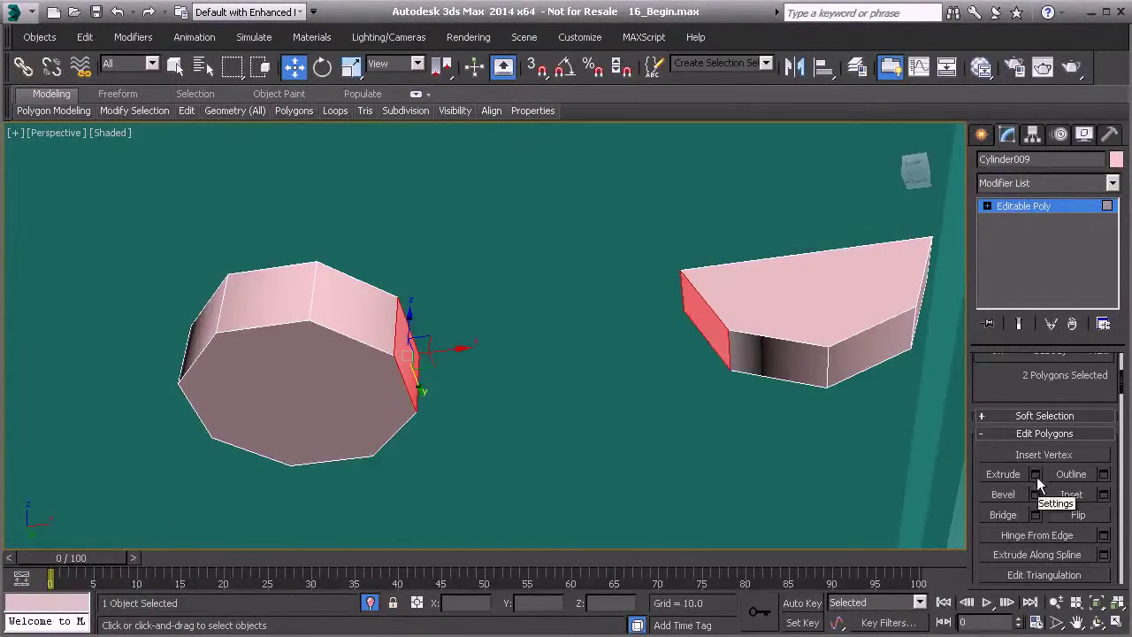
pyautogui.click(1036, 514)
pyautogui.keyDown('alt'); pyautogui.moveTo(543, 445); pyautogui.dragTo(476, 349, button='middle'); pyautogui.keyUp('alt')
pyautogui.click(493, 447)
# Inset the full cylinder's octagonal underside polygon by about 0.237.
pyautogui.click(290, 349)
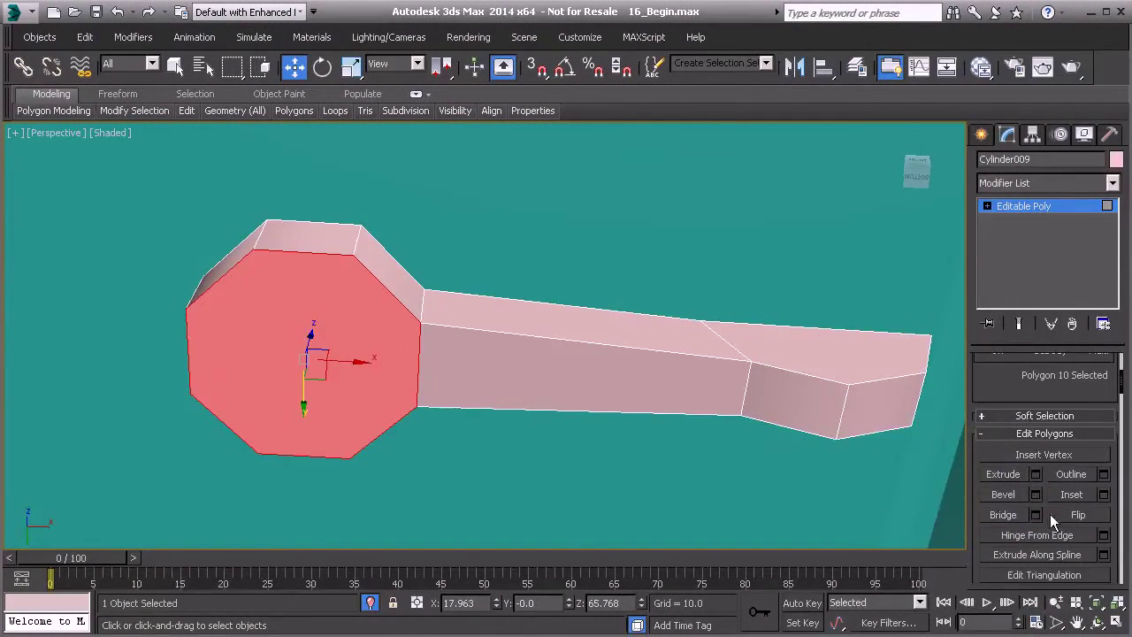
pyautogui.scroll(-2, 1043, 416)
pyautogui.click(1104, 439)
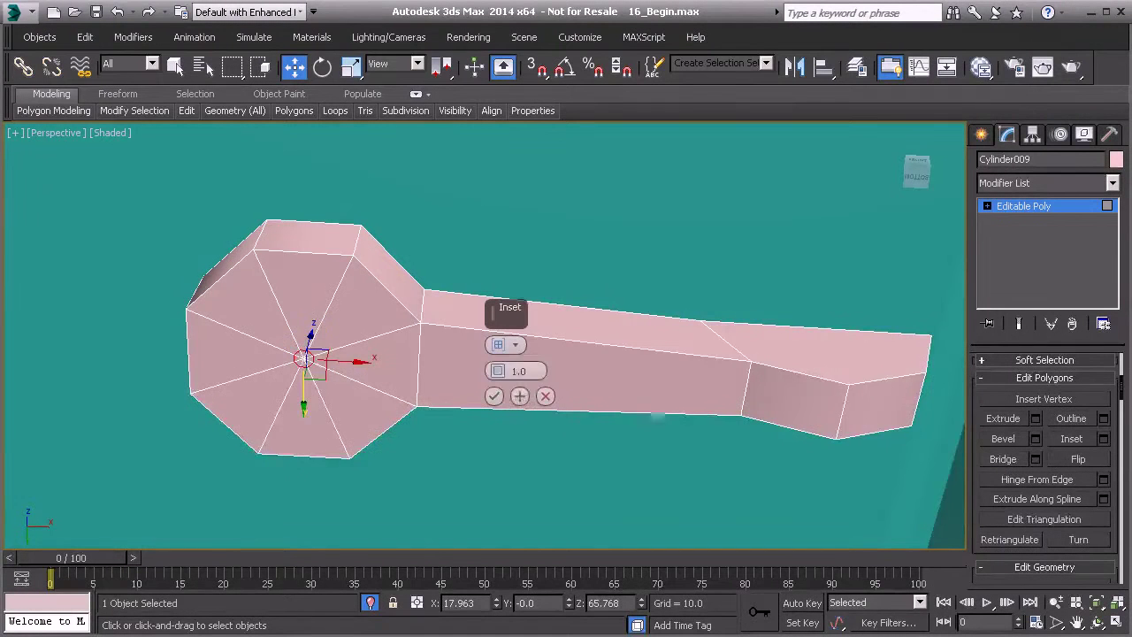
pyautogui.moveTo(497, 371); pyautogui.dragTo(497, 376)
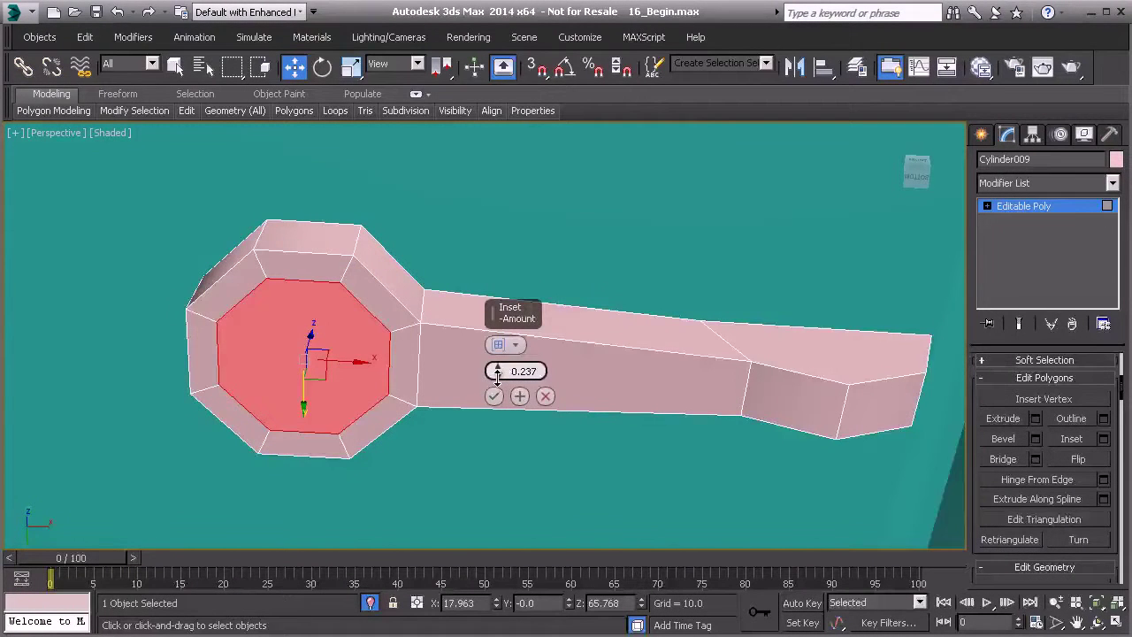
pyautogui.click(494, 396)
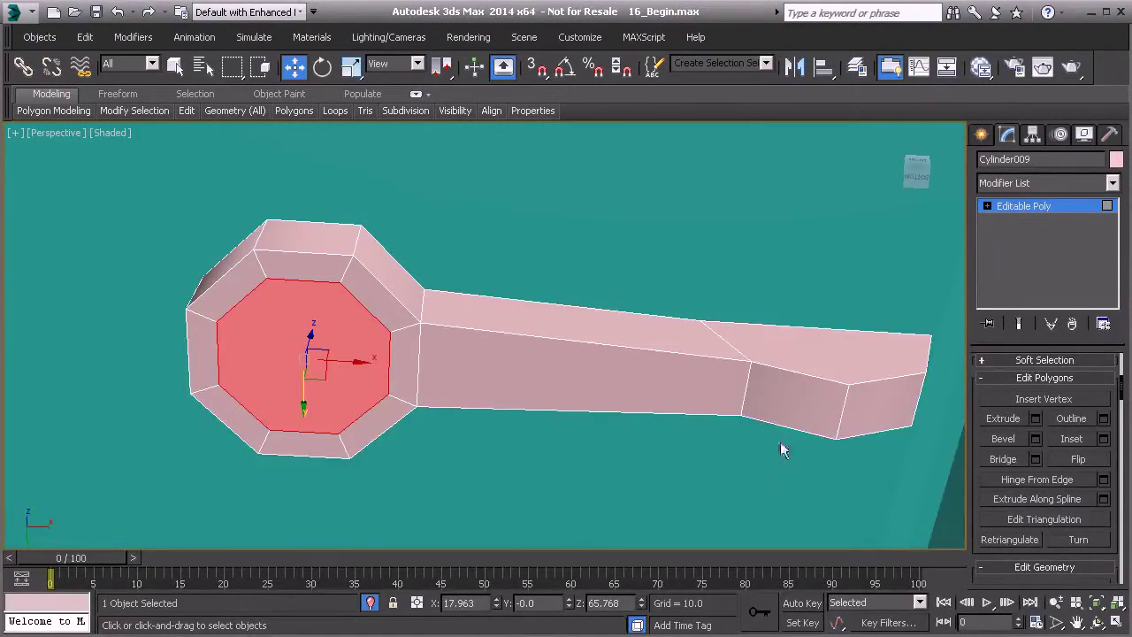
# Extrude the inset octagon inward with a height of about -0.374 to form a recess, and leave polygon editing.
pyautogui.click(1037, 421)
pyautogui.moveTo(497, 371); pyautogui.dragTo(493, 435)
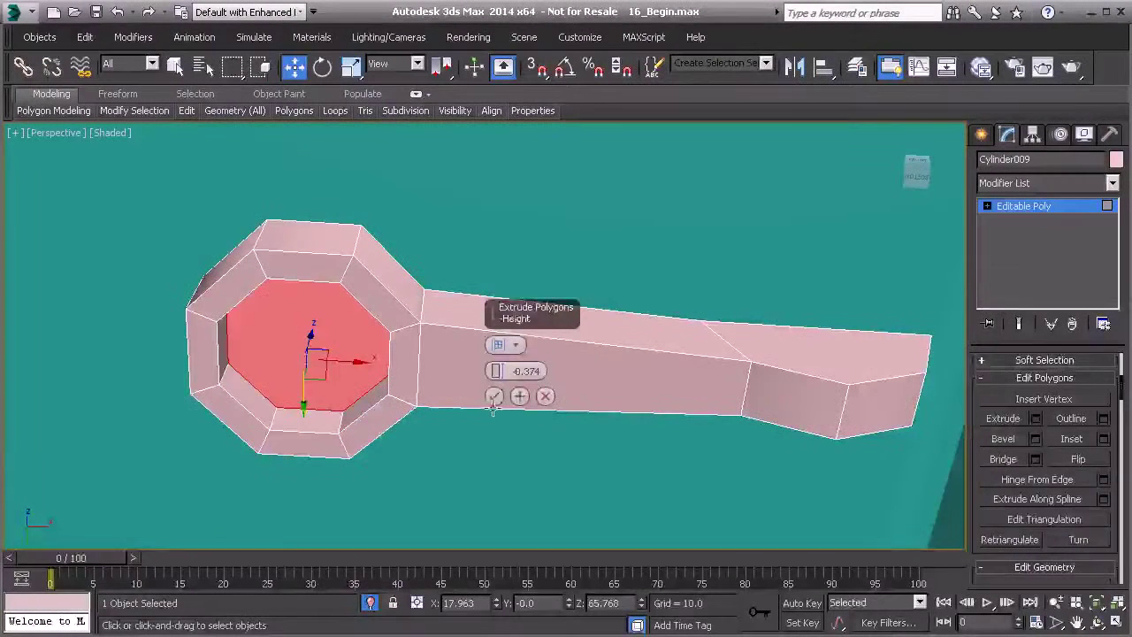
pyautogui.click(495, 397)
pyautogui.keyDown('alt'); pyautogui.moveTo(434, 393); pyautogui.dragTo(793, 296, button='middle'); pyautogui.keyUp('alt')
pyautogui.click(1026, 206)
# Cut the half cylinder's flat side faces from the middle lower vertex straight up to the upper edge, and leave vertex editing.
pyautogui.moveTo(769, 380); pyautogui.dragTo(587, 403, button='middle')
pyautogui.scroll(3, 586, 402)
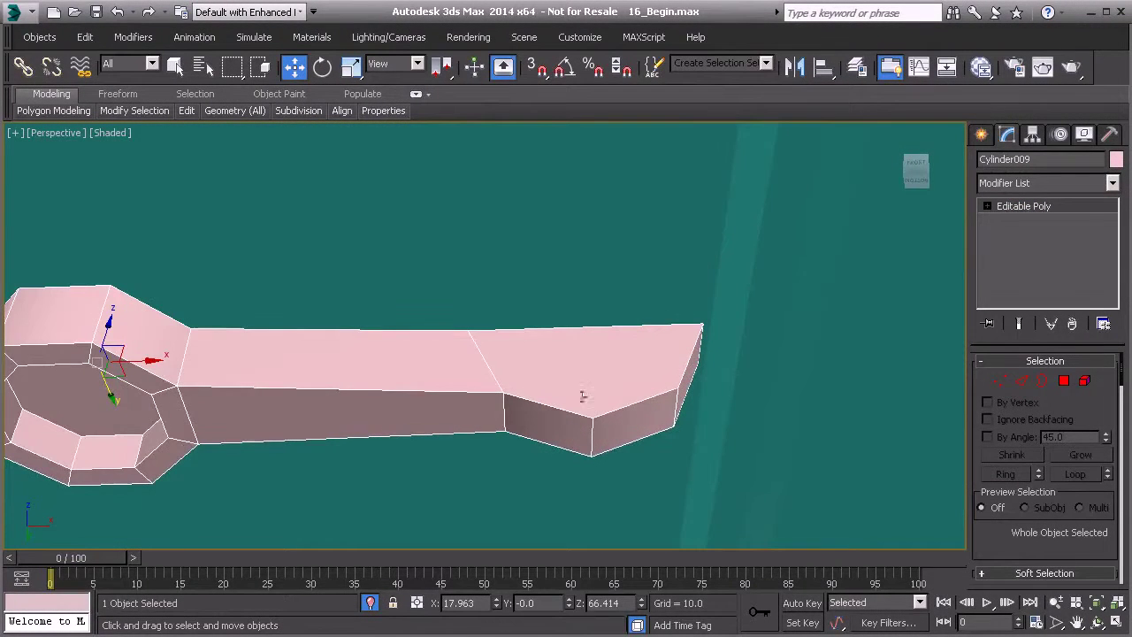
pyautogui.click(1064, 380)
pyautogui.click(584, 379)
pyautogui.moveTo(584, 378)
pyautogui.keyDown('alt'); pyautogui.mouseDown(button='middle')
pyautogui.moveTo(602, 406)
pyautogui.moveTo(584, 386)
pyautogui.mouseUp(button='middle'); pyautogui.keyUp('alt')
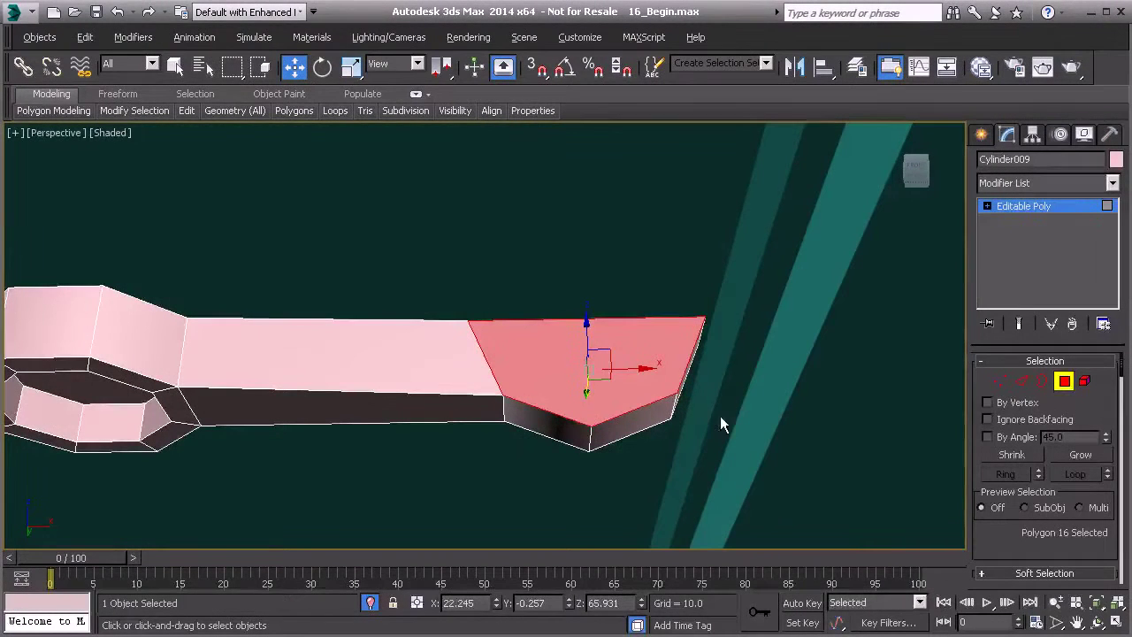
pyautogui.click(995, 378)
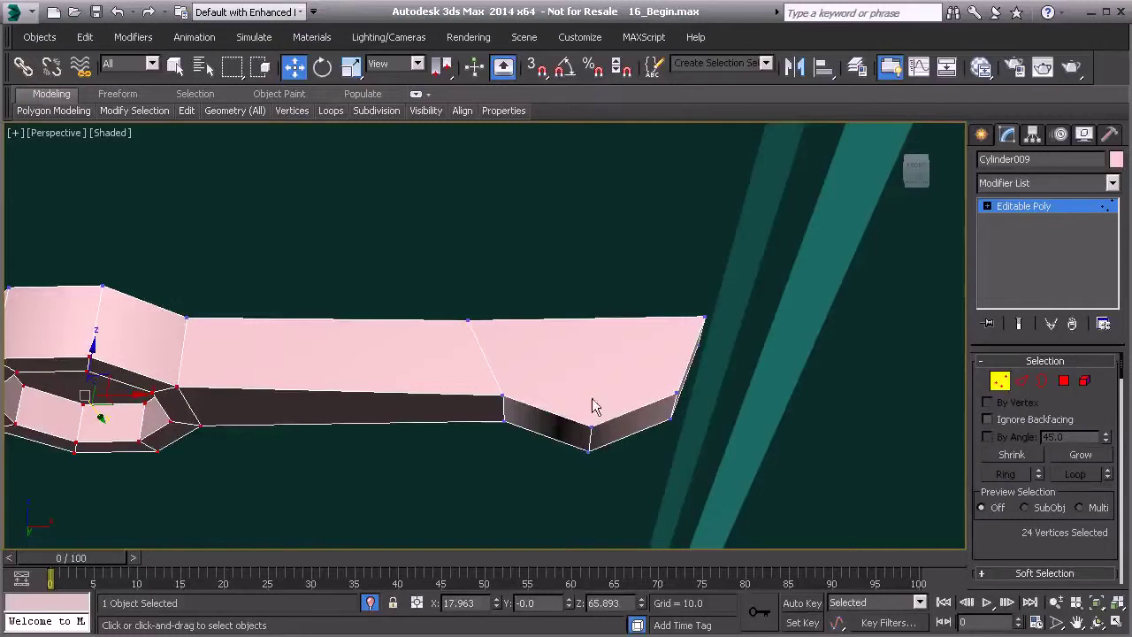
pyautogui.rightClick(469, 331)
pyautogui.click(449, 174)
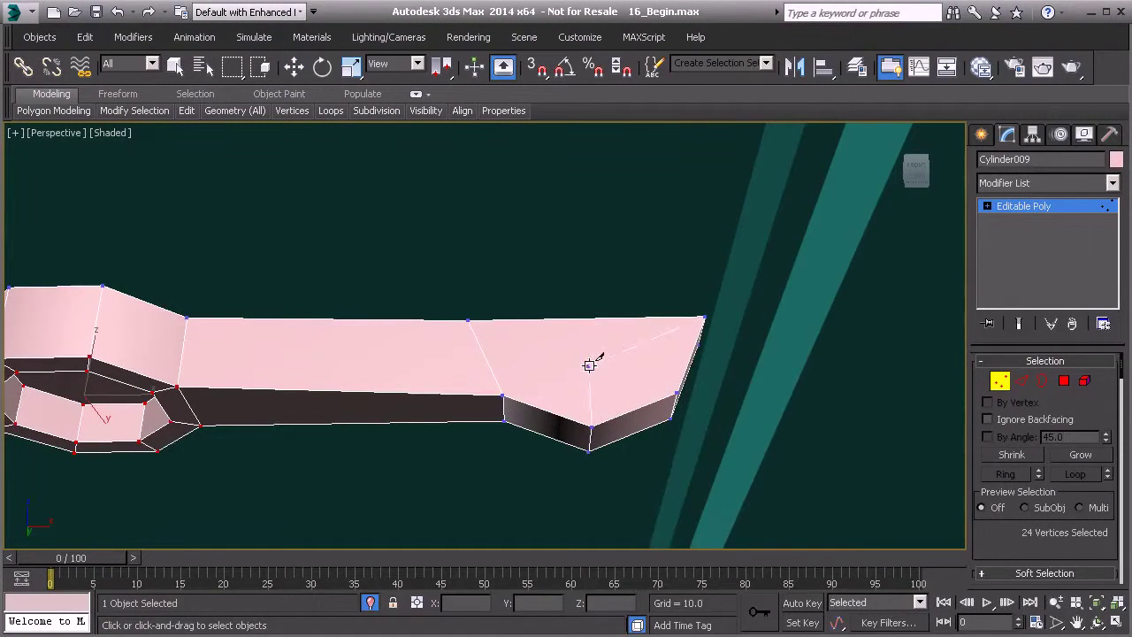
pyautogui.click(590, 317)
pyautogui.keyDown('alt'); pyautogui.moveTo(582, 445); pyautogui.dragTo(875, 475, button='middle'); pyautogui.keyUp('alt')
pyautogui.moveTo(629, 445); pyautogui.dragTo(885, 487, button='middle')
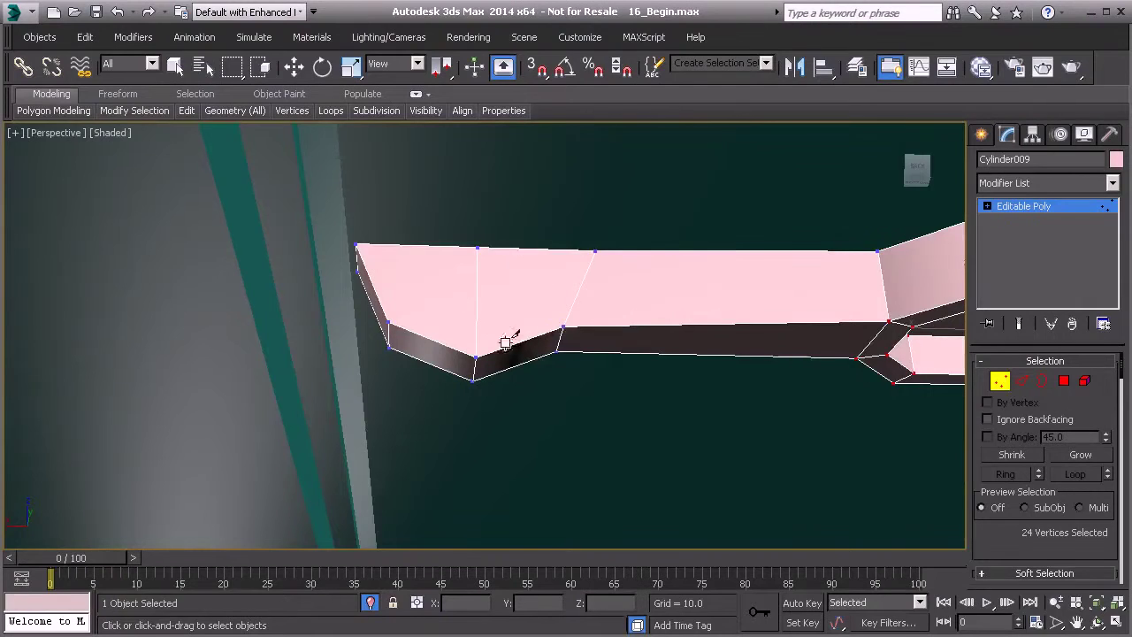
pyautogui.keyDown('alt'); pyautogui.moveTo(502, 369); pyautogui.dragTo(521, 372, button='middle'); pyautogui.keyUp('alt')
pyautogui.click(1002, 383)
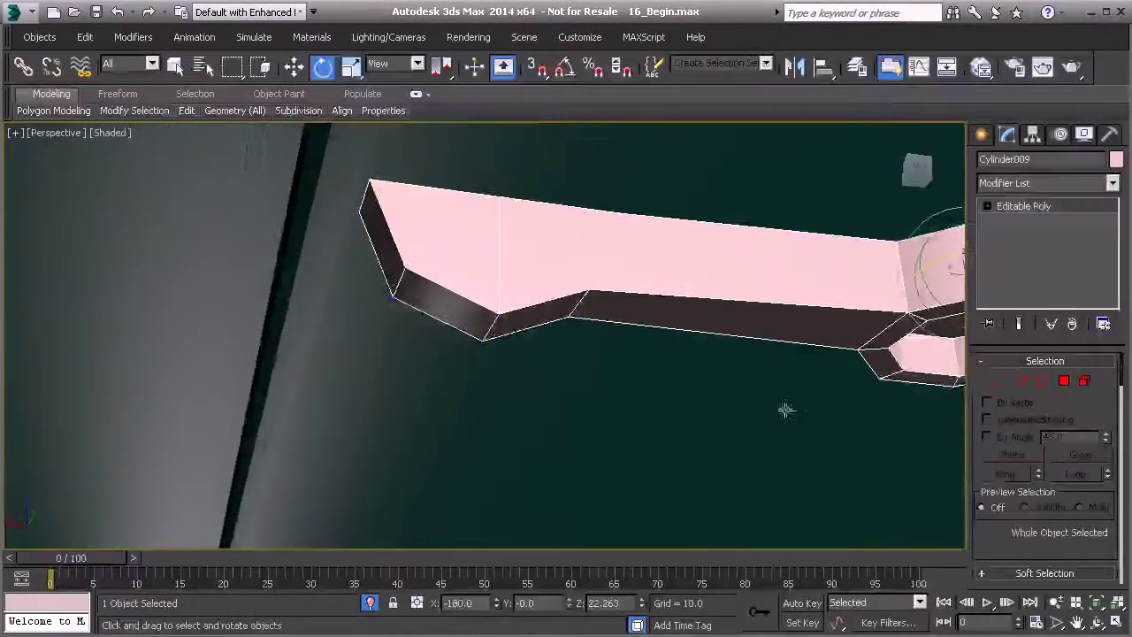
# Add a TurboSmooth modifier to the latch part and view the smoothed shape from several sides.
pyautogui.moveTo(801, 420); pyautogui.dragTo(695, 431, button='middle')
pyautogui.scroll(-2, 695, 432)
pyautogui.click(1112, 182)
pyautogui.scroll(-5, 1116, 428)
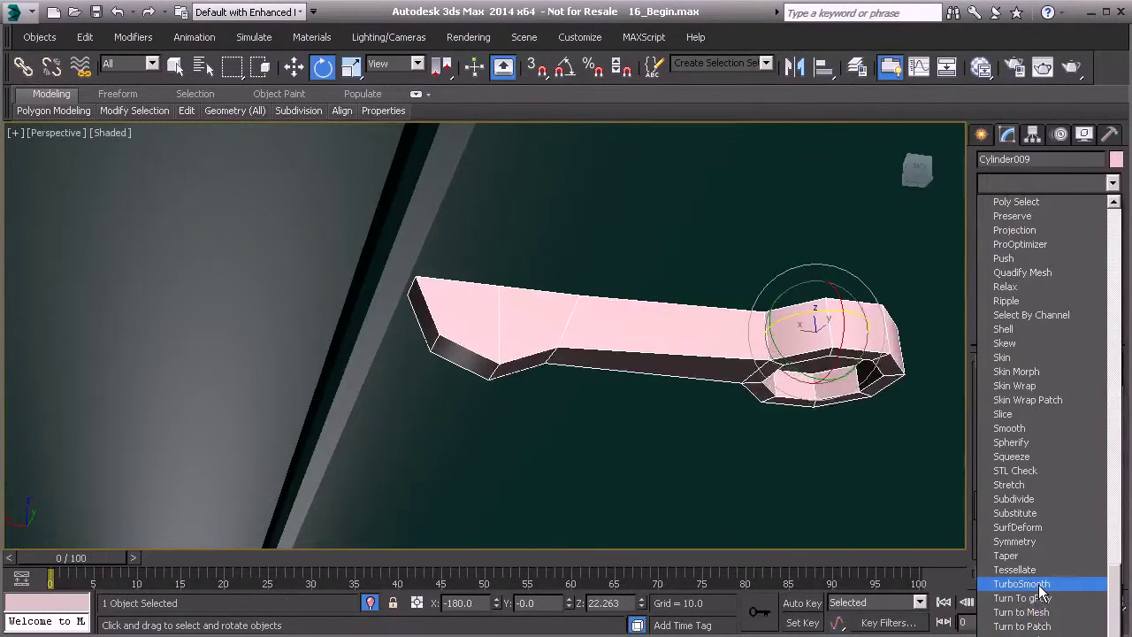
pyautogui.click(1006, 582)
pyautogui.keyDown('alt'); pyautogui.moveTo(772, 436); pyautogui.dragTo(680, 405, button='middle'); pyautogui.keyUp('alt')
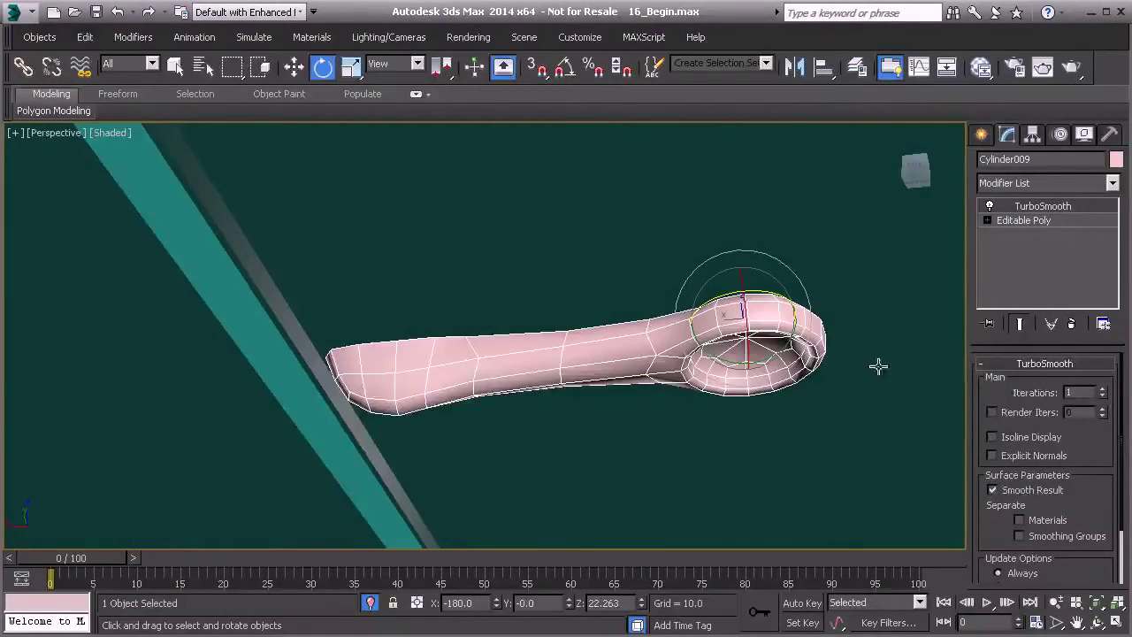
pyautogui.keyDown('alt'); pyautogui.moveTo(796, 371); pyautogui.dragTo(630, 381, button='middle'); pyautogui.keyUp('alt')
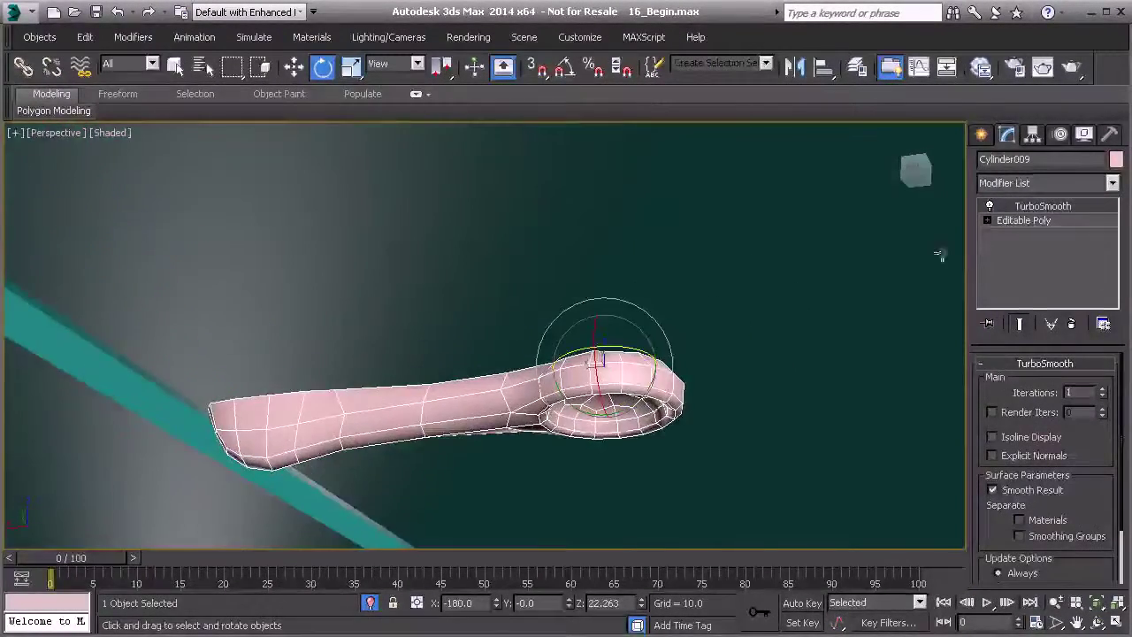
# Return to polygon editing of the Editable Poly level while keeping the smoothed end result displayed.
pyautogui.click(1016, 220)
pyautogui.click(1020, 322)
pyautogui.click(1021, 323)
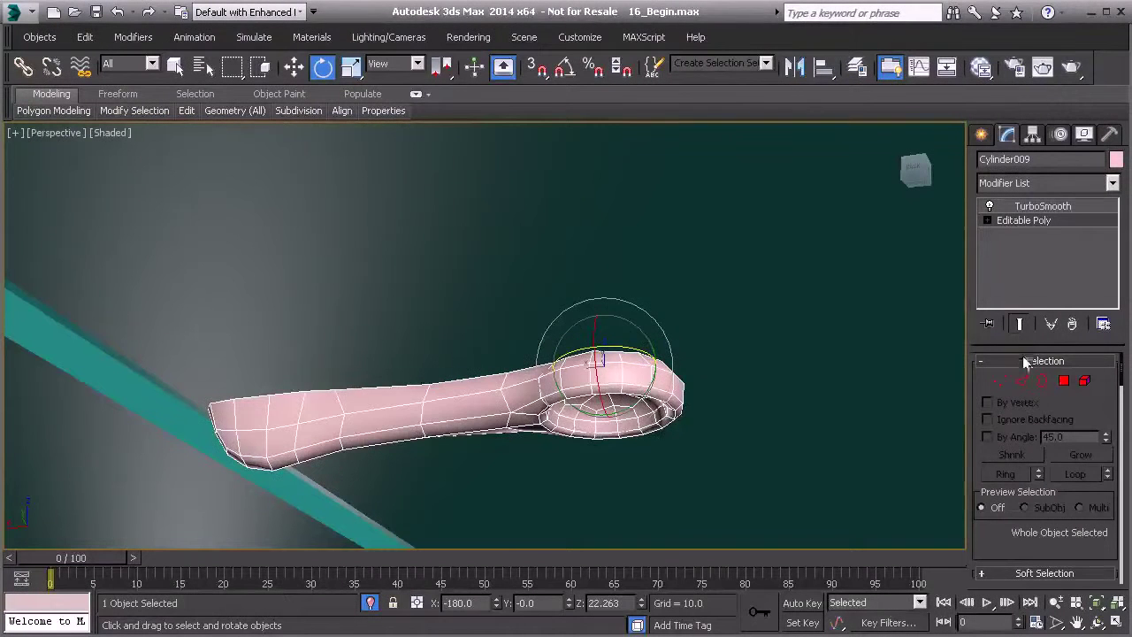
pyautogui.click(1062, 381)
pyautogui.keyDown('alt'); pyautogui.moveTo(628, 319); pyautogui.dragTo(609, 352, button='middle'); pyautogui.keyUp('alt')
pyautogui.click(603, 463)
pyautogui.click(609, 352)
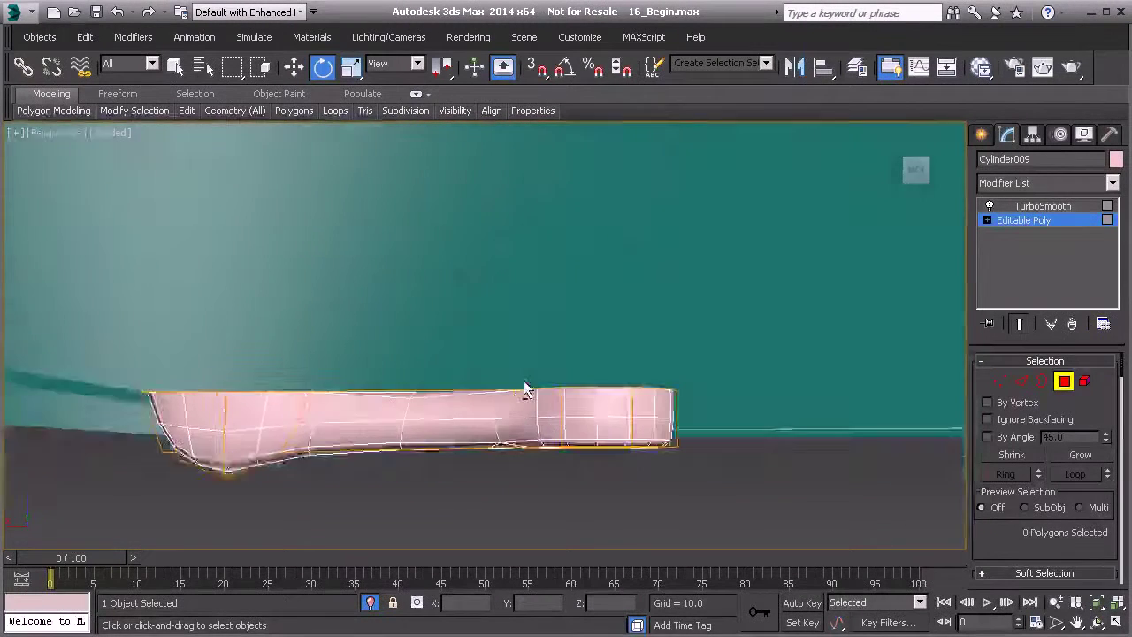
# Check the latch part's upper side in wireframe, display it shaded with edged faces, and leave polygon editing.
pyautogui.keyDown('alt'); pyautogui.moveTo(516, 371); pyautogui.dragTo(533, 437, button='middle'); pyautogui.keyUp('alt')
pyautogui.click(438, 388)
pyautogui.keyDown('alt'); pyautogui.click(420, 389); pyautogui.keyUp('alt')
pyautogui.press('F3')
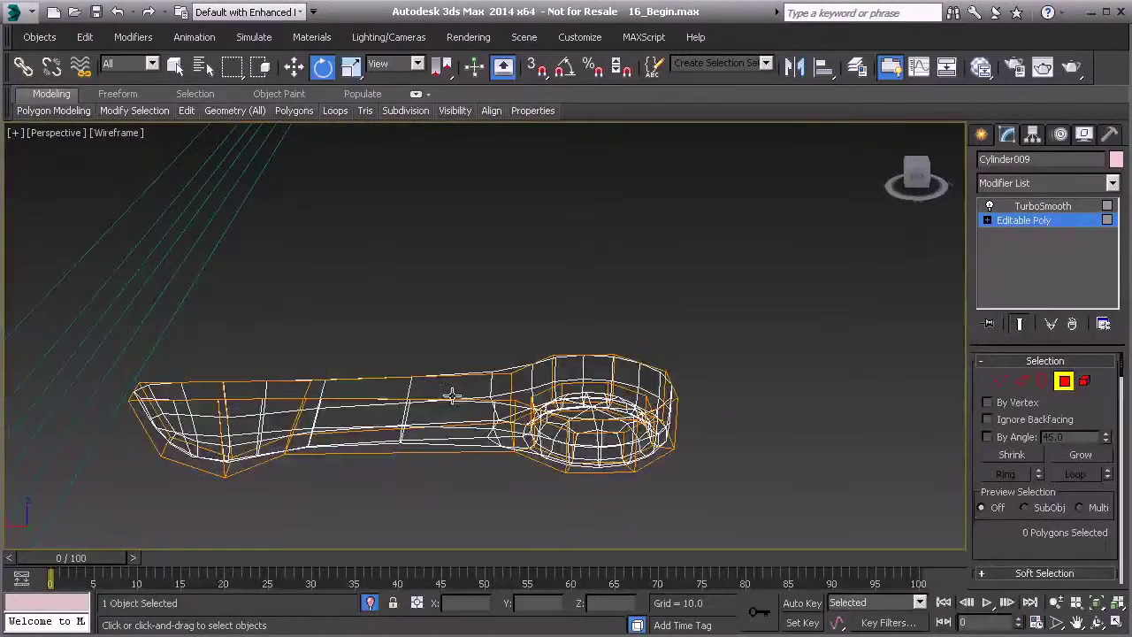
pyautogui.press('F3')
pyautogui.press('F4')
pyautogui.keyDown('alt'); pyautogui.moveTo(454, 399); pyautogui.dragTo(499, 309, button='middle'); pyautogui.keyUp('alt')
pyautogui.click(1064, 386)
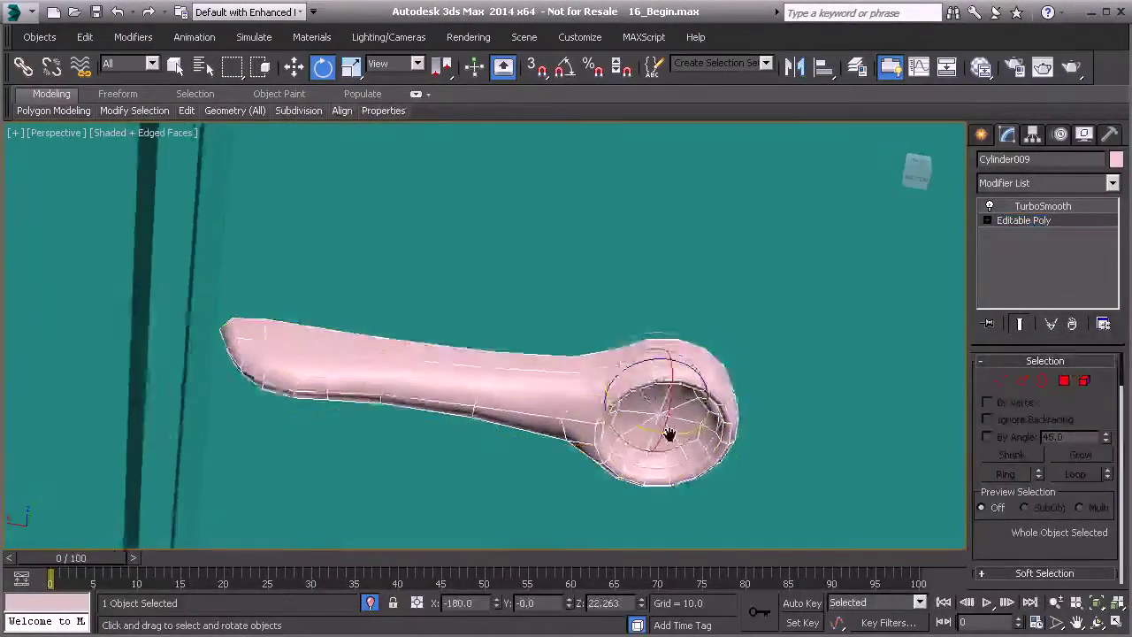
pyautogui.keyDown('alt'); pyautogui.moveTo(753, 440); pyautogui.dragTo(652, 425, button='middle'); pyautogui.keyUp('alt')
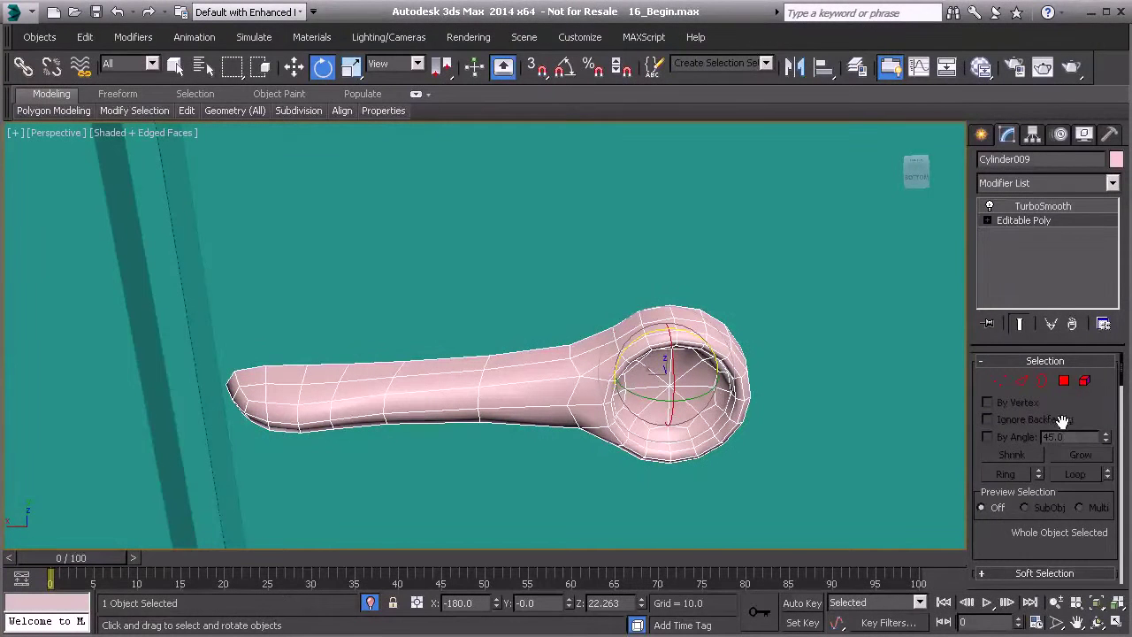
# Turn on Isoline Display in TurboSmooth and set its iterations to 2.
pyautogui.moveTo(1065, 419); pyautogui.dragTo(1065, 416)
pyautogui.click(1042, 206)
pyautogui.click(992, 437)
pyautogui.click(1102, 389)
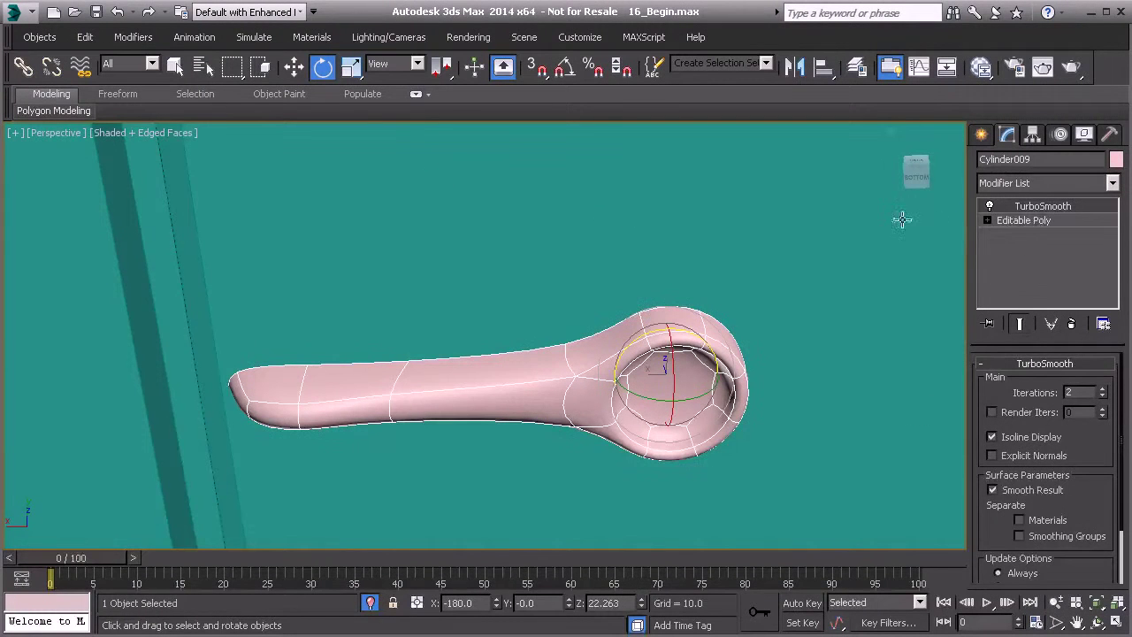
# Add supporting edge loops around the octagonal ring's underside rim with Swift Loop in edge editing of the Editable Poly.
pyautogui.click(1013, 222)
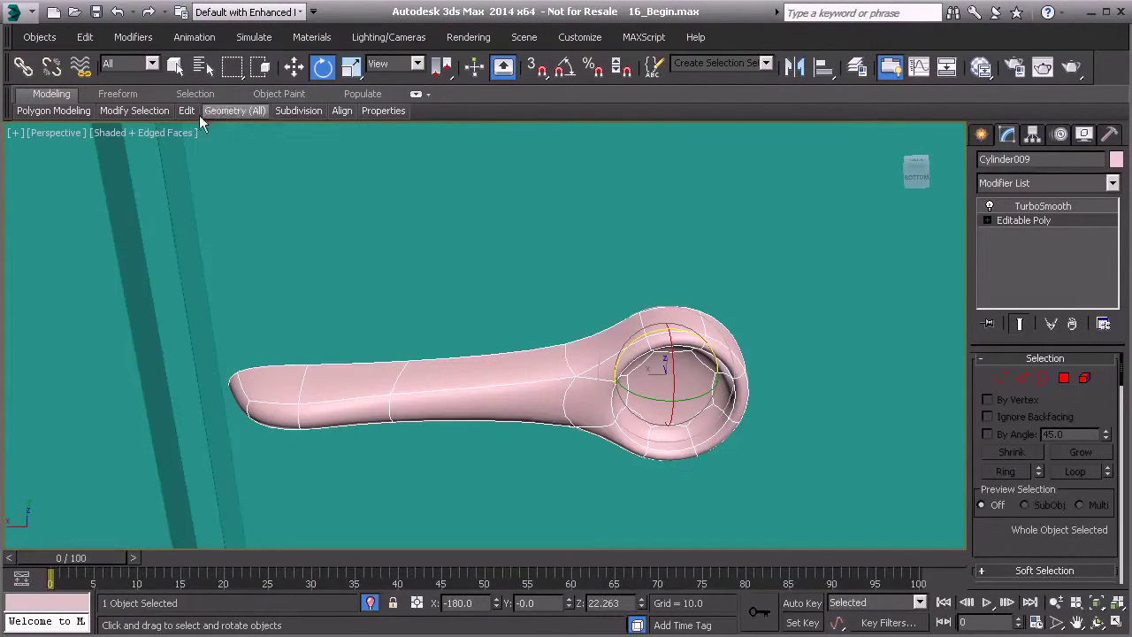
pyautogui.moveTo(188, 112)
pyautogui.click(338, 152)
pyautogui.keyDown('alt'); pyautogui.moveTo(447, 331); pyautogui.dragTo(501, 352, button='middle'); pyautogui.keyUp('alt')
pyautogui.scroll(4, 499, 345)
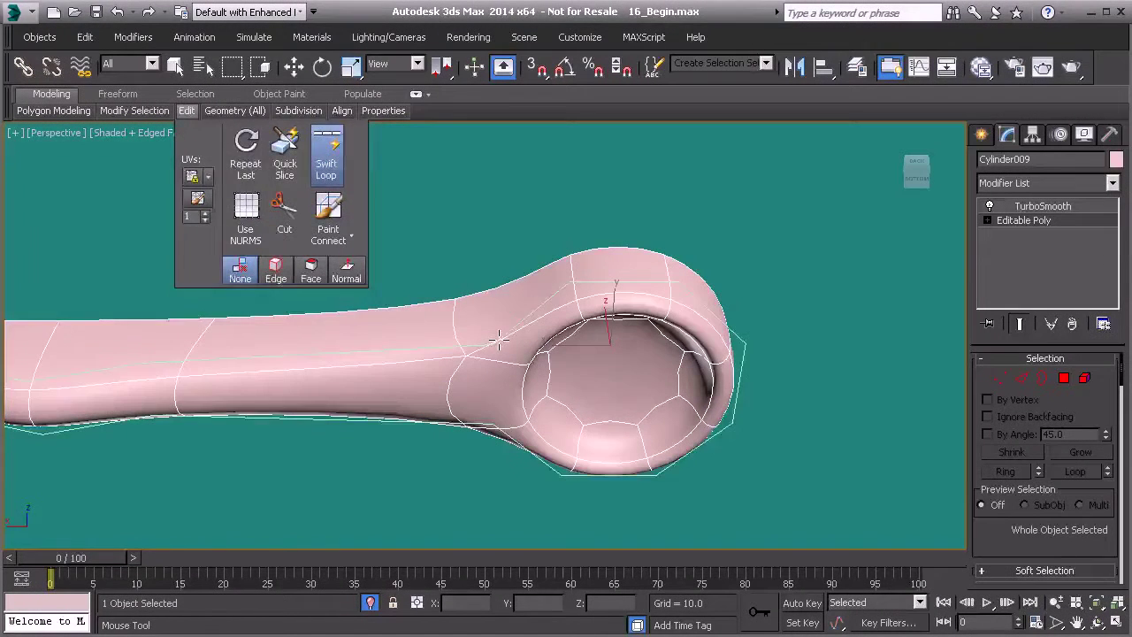
pyautogui.click(1022, 378)
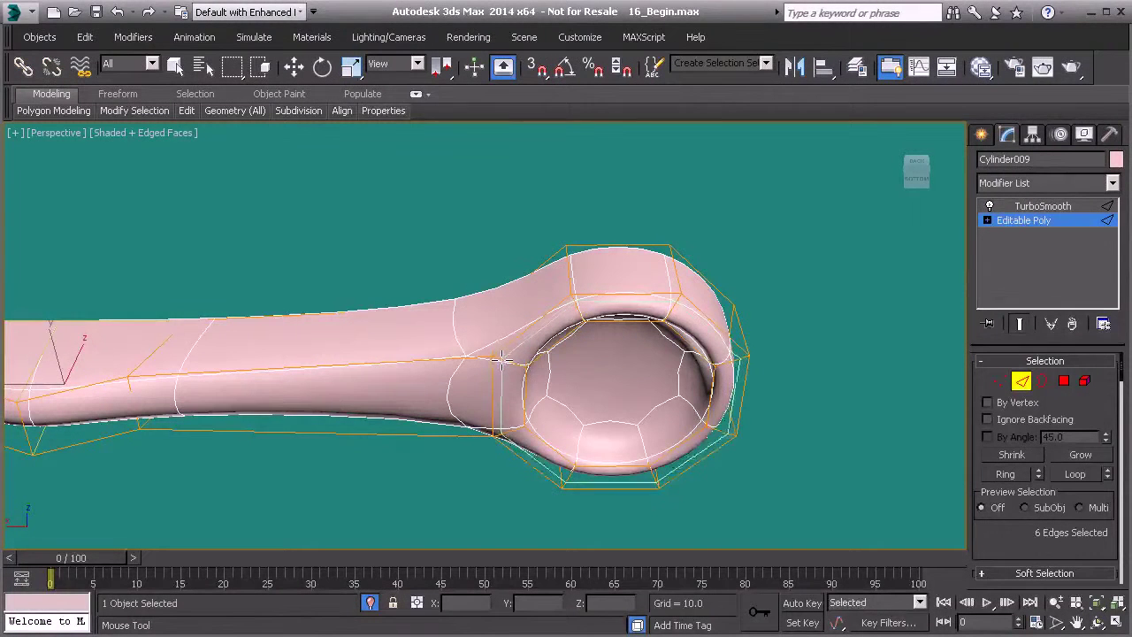
pyautogui.click(517, 359)
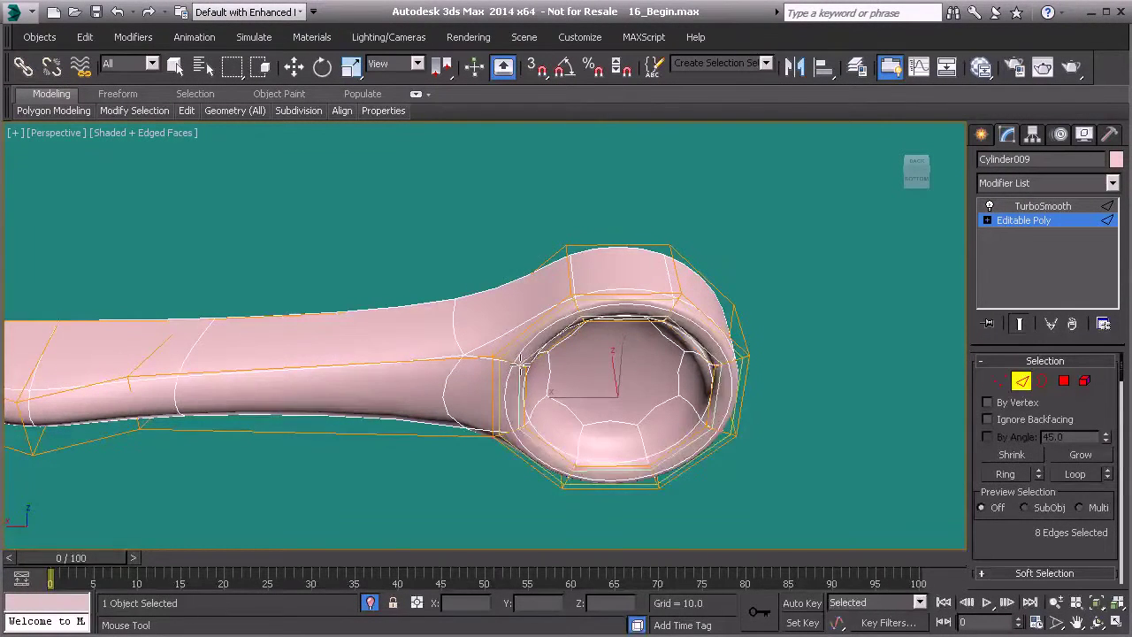
pyautogui.moveTo(547, 372)
pyautogui.keyDown('alt'); pyautogui.mouseDown(button='middle')
pyautogui.moveTo(578, 392)
pyautogui.moveTo(547, 385)
pyautogui.mouseUp(button='middle'); pyautogui.keyUp('alt')
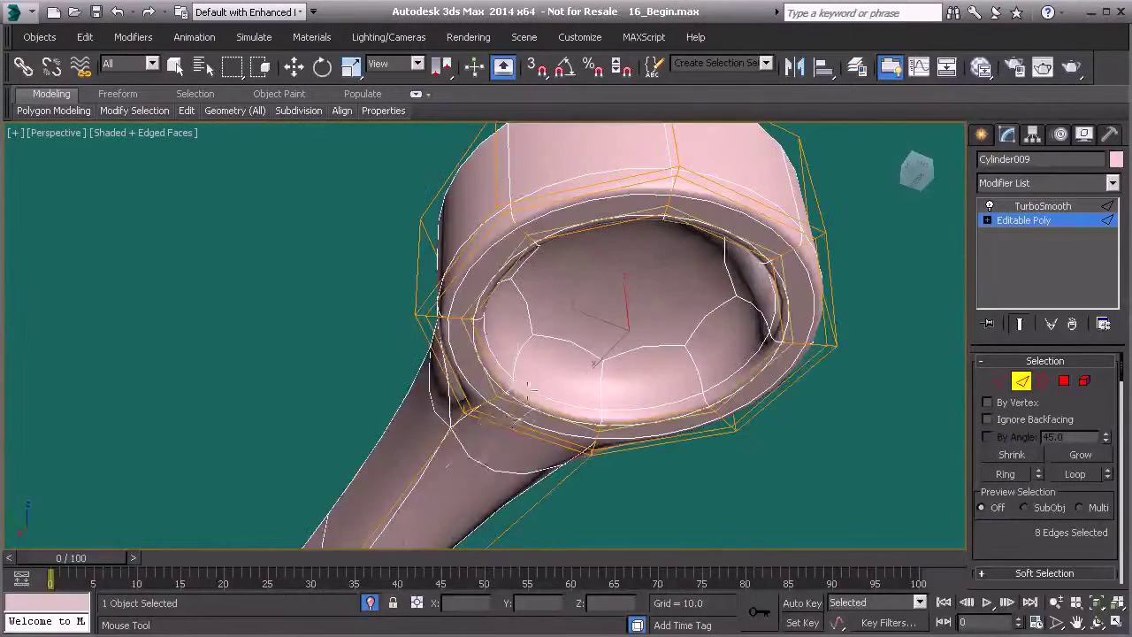
# Undo the last two edge loop insertions and place a loop again near the ring's recessed rim with Swift Loop.
pyautogui.click(517, 356)
pyautogui.hotkey('ctrl', 'z')
pyautogui.hotkey('ctrl', 'z')
pyautogui.click(515, 355)
pyautogui.keyDown('alt'); pyautogui.moveTo(516, 355); pyautogui.dragTo(560, 146, button='middle'); pyautogui.keyUp('alt')
pyautogui.keyDown('ctrl'); pyautogui.doubleClick(558, 147); pyautogui.keyUp('ctrl')
pyautogui.moveTo(343, 221); pyautogui.dragTo(890, 244, button='middle')
# Examine the half cylinder and connecting arm for further edge loop placement, and leave Swift Loop and edge editing.
pyautogui.click(276, 300)
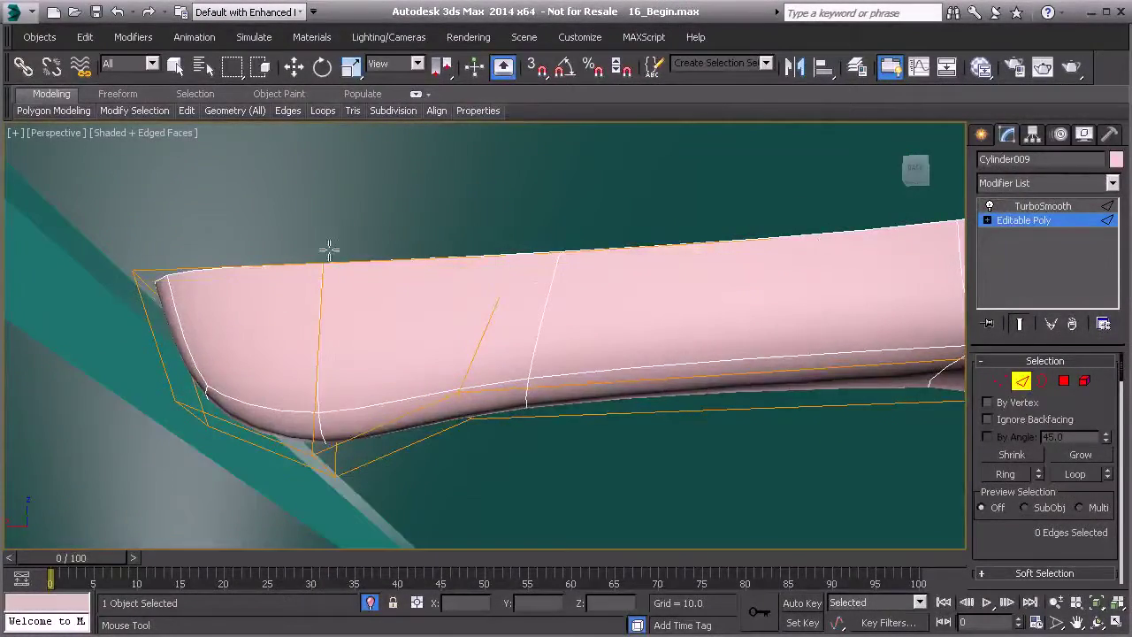
pyautogui.moveTo(804, 256); pyautogui.dragTo(731, 245, button='middle')
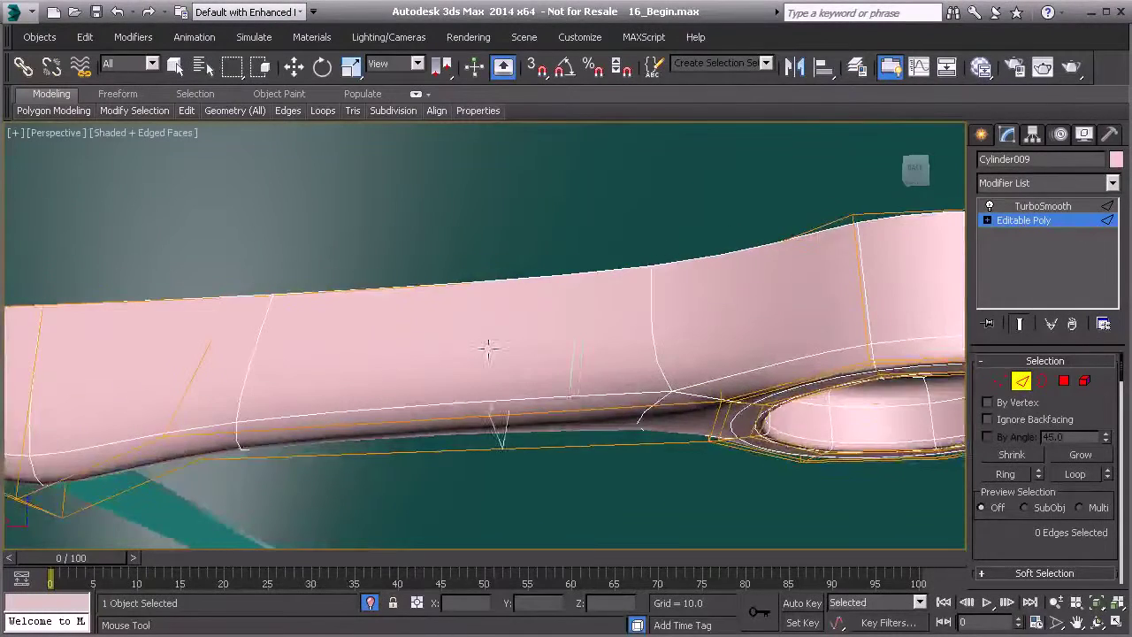
pyautogui.moveTo(486, 353); pyautogui.dragTo(774, 310, button='middle')
pyautogui.moveTo(554, 346)
pyautogui.keyDown('alt'); pyautogui.mouseDown(button='middle')
pyautogui.moveTo(533, 357)
pyautogui.moveTo(556, 324)
pyautogui.mouseUp(button='middle'); pyautogui.keyUp('alt')
pyautogui.moveTo(513, 364); pyautogui.dragTo(553, 387, button='middle')
pyautogui.moveTo(553, 386); pyautogui.dragTo(510, 371)
pyautogui.scroll(-5, 511, 372)
pyautogui.moveTo(579, 365); pyautogui.dragTo(718, 315, button='middle')
pyautogui.doubleClick(587, 304)
pyautogui.click(718, 315)
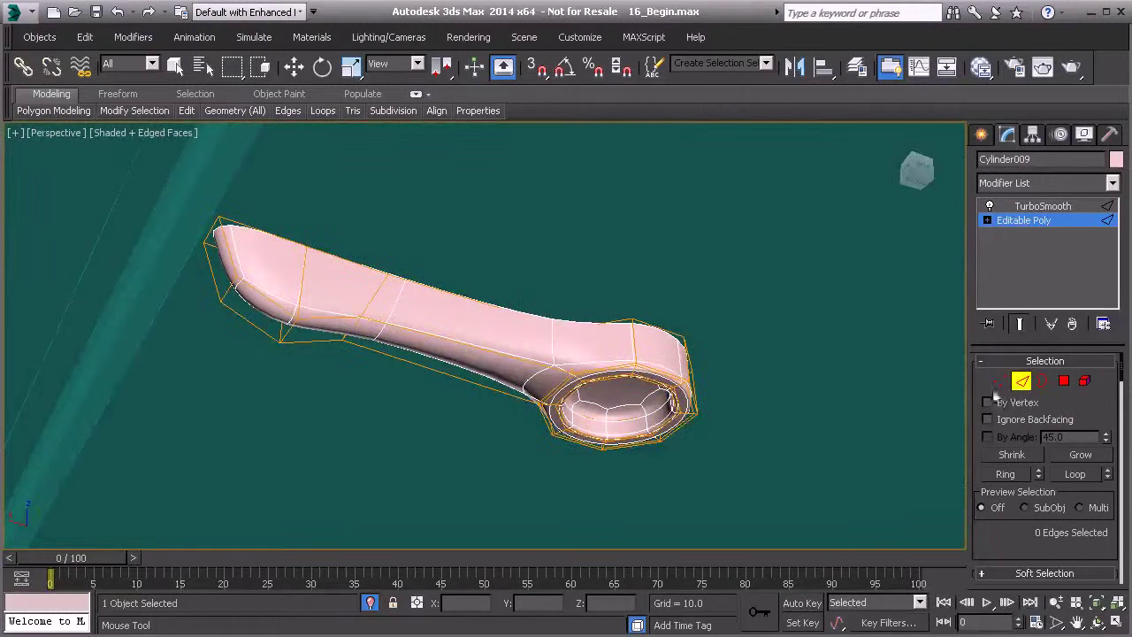
pyautogui.press('w')
pyautogui.click(1021, 381)
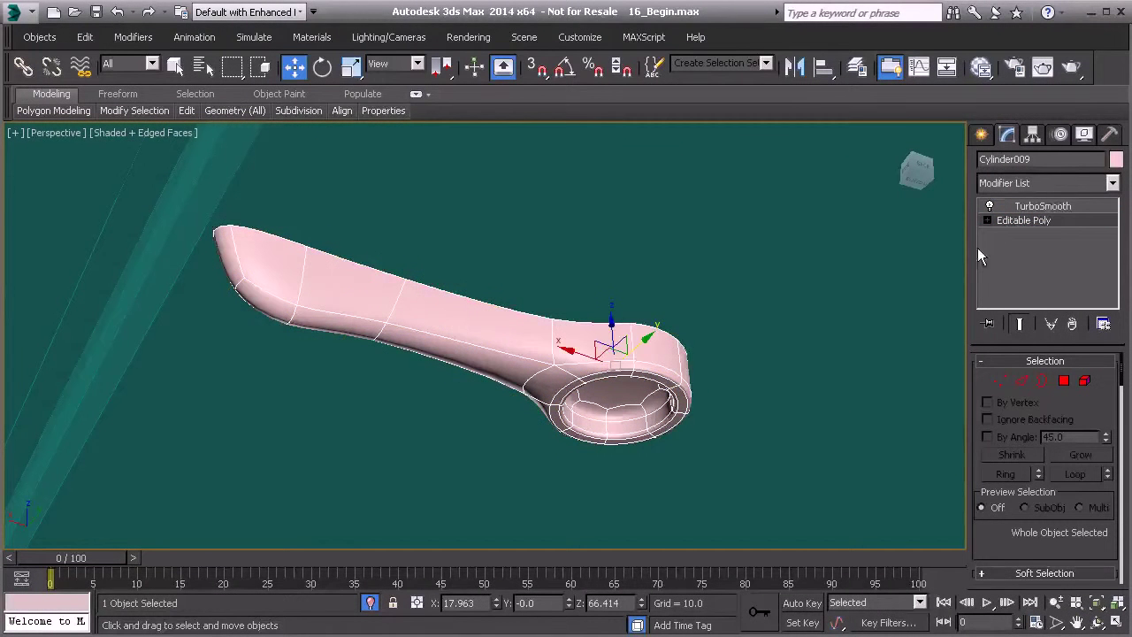
# Set the latch part's object color to black and assign the existing Standard material to it in the Slate Material Editor.
pyautogui.click(1116, 160)
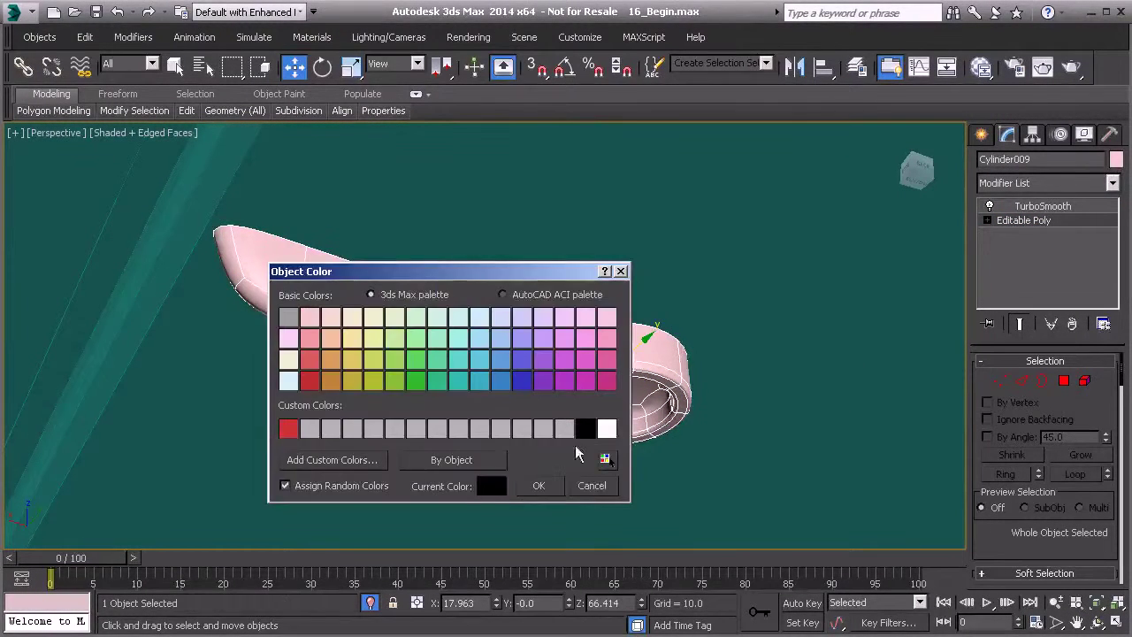
pyautogui.doubleClick(584, 429)
pyautogui.click(980, 66)
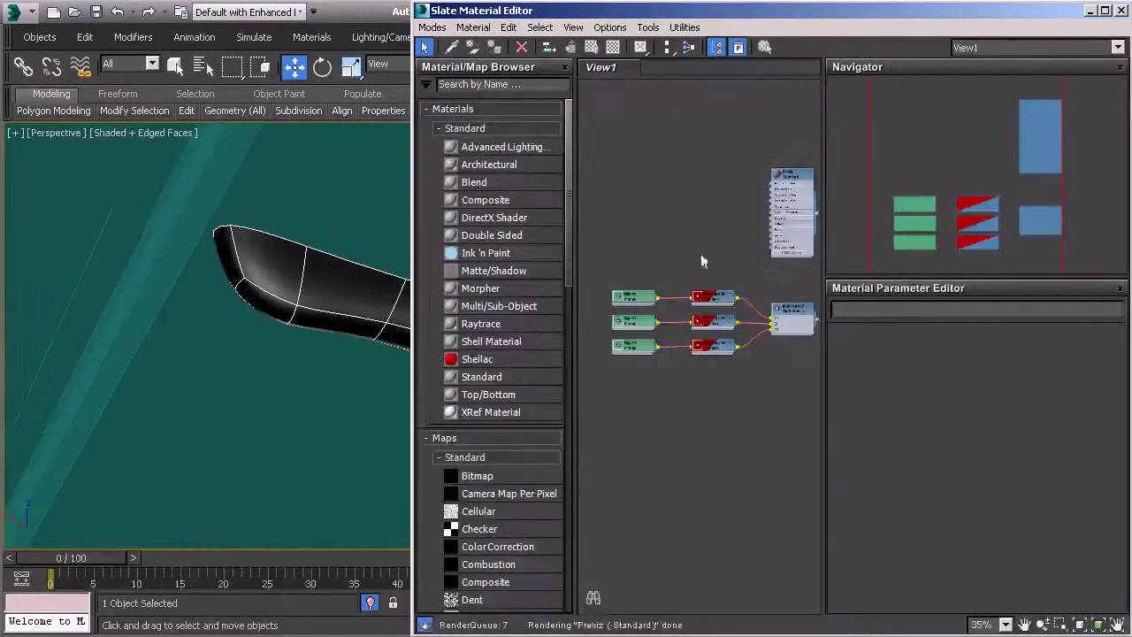
pyautogui.click(495, 50)
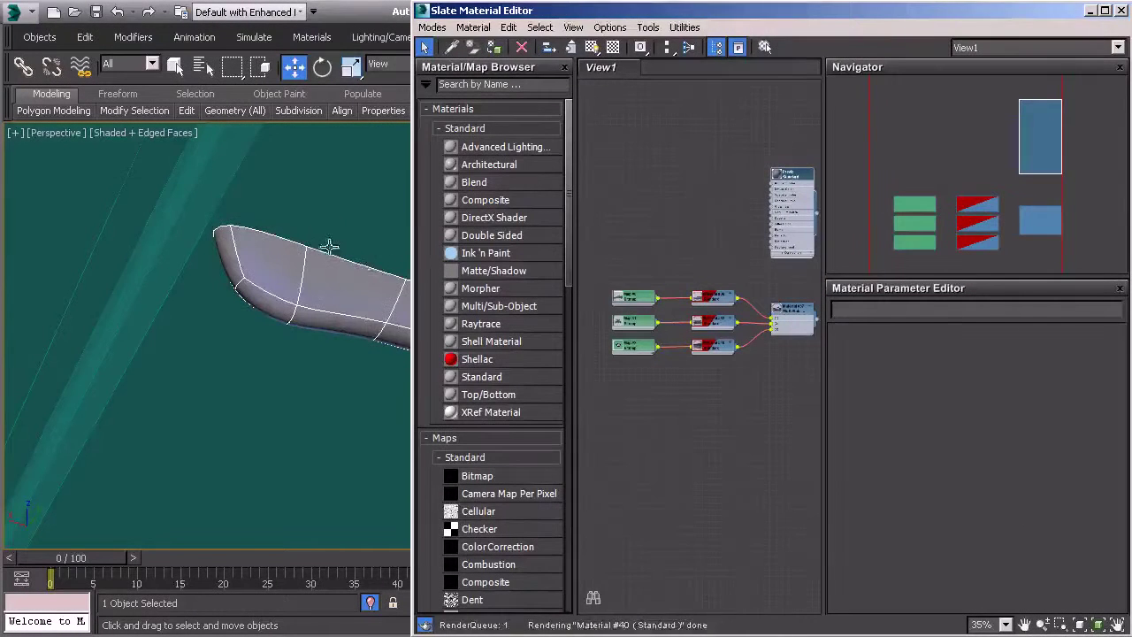
# Assign the same material to the underside body panel behind the latch, close the material editor, and set the panel's object color to black.
pyautogui.click(328, 252)
pyautogui.click(511, 67)
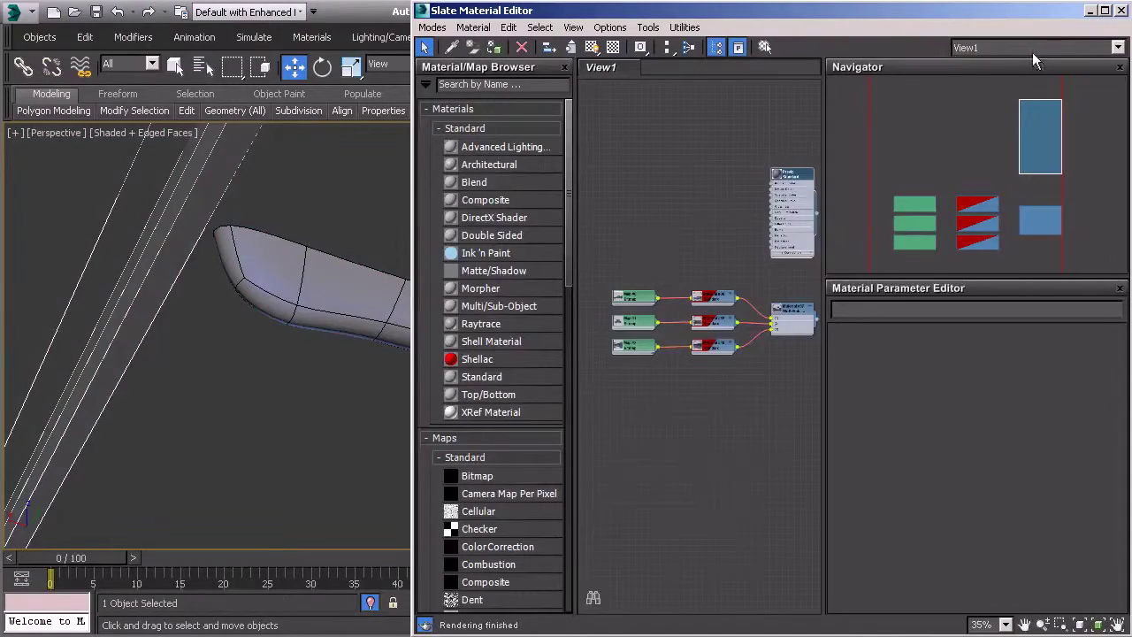
pyautogui.click(1120, 11)
pyautogui.click(1116, 159)
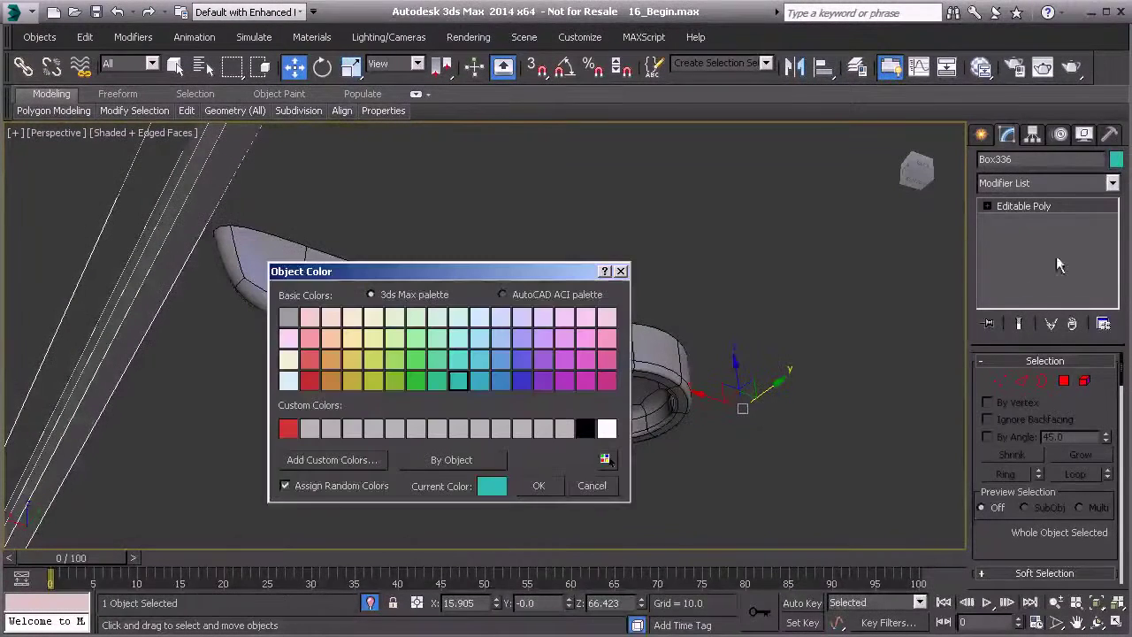
pyautogui.click(585, 428)
pyautogui.click(538, 485)
# End the isolation of the selected parts so the whole buggy is displayed.
pyautogui.keyDown('alt'); pyautogui.moveTo(576, 457); pyautogui.dragTo(484, 529, button='middle'); pyautogui.keyUp('alt')
pyautogui.scroll(-8, 554, 413)
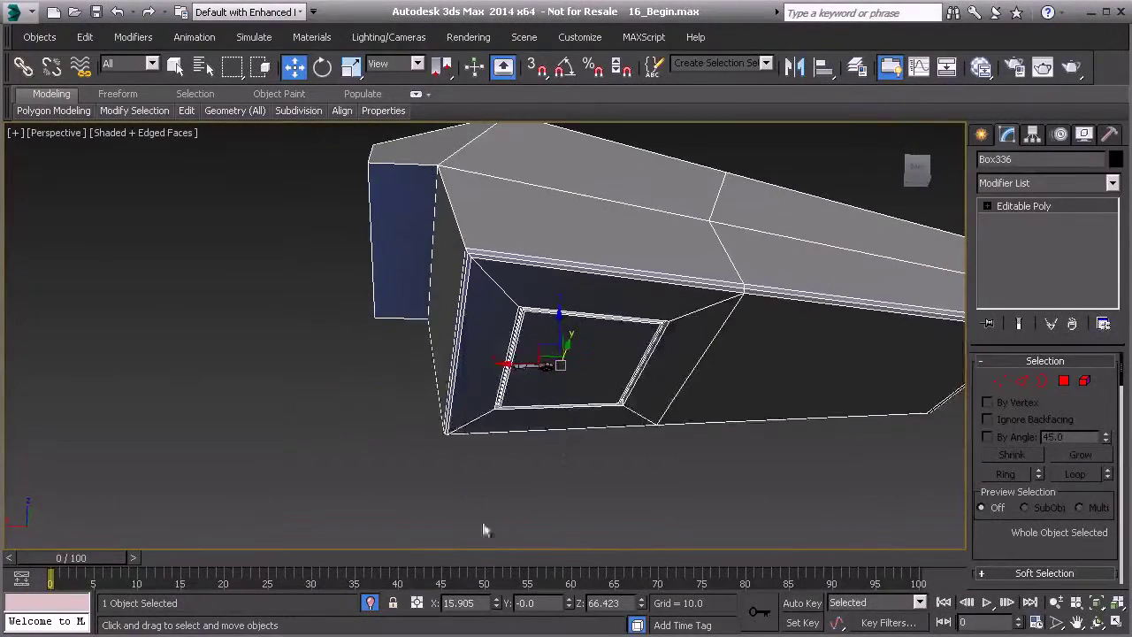
pyautogui.click(371, 601)
pyautogui.scroll(-5, 546, 394)
pyautogui.keyDown('alt'); pyautogui.moveTo(546, 394); pyautogui.dragTo(539, 442, button='middle'); pyautogui.keyUp('alt')
pyautogui.scroll(-3, 540, 425)
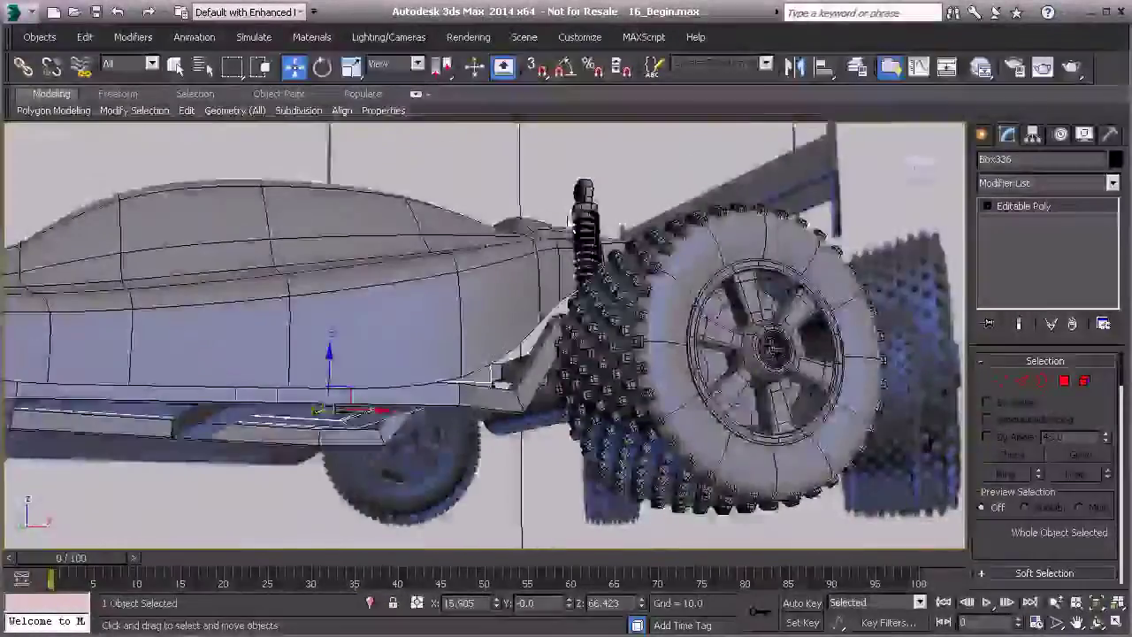
# Clone the bolt at the top of the shock absorber as one copy about 15.6 units along negative X.
pyautogui.keyDown('alt'); pyautogui.moveTo(521, 354); pyautogui.dragTo(566, 398, button='middle'); pyautogui.keyUp('alt')
pyautogui.scroll(5, 539, 270)
pyautogui.keyDown('alt'); pyautogui.moveTo(528, 267); pyautogui.dragTo(545, 283, button='middle'); pyautogui.keyUp('alt')
pyautogui.scroll(3, 546, 283)
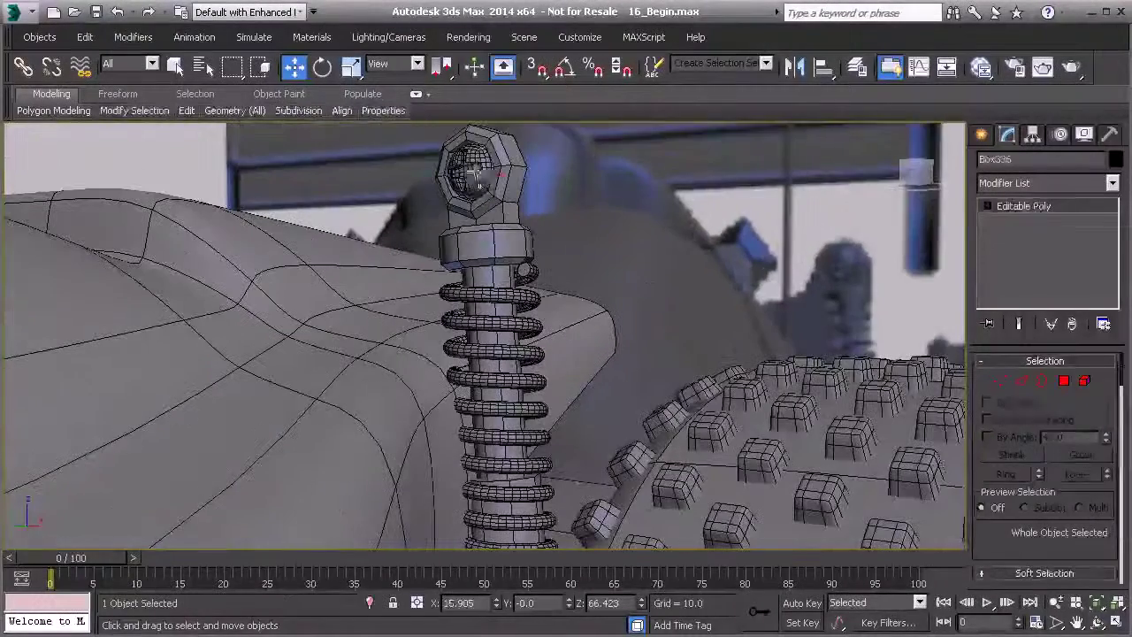
pyautogui.click(447, 158)
pyautogui.scroll(-1, 552, 276)
pyautogui.keyDown('alt'); pyautogui.moveTo(632, 289); pyautogui.dragTo(555, 289, button='middle'); pyautogui.keyUp('alt')
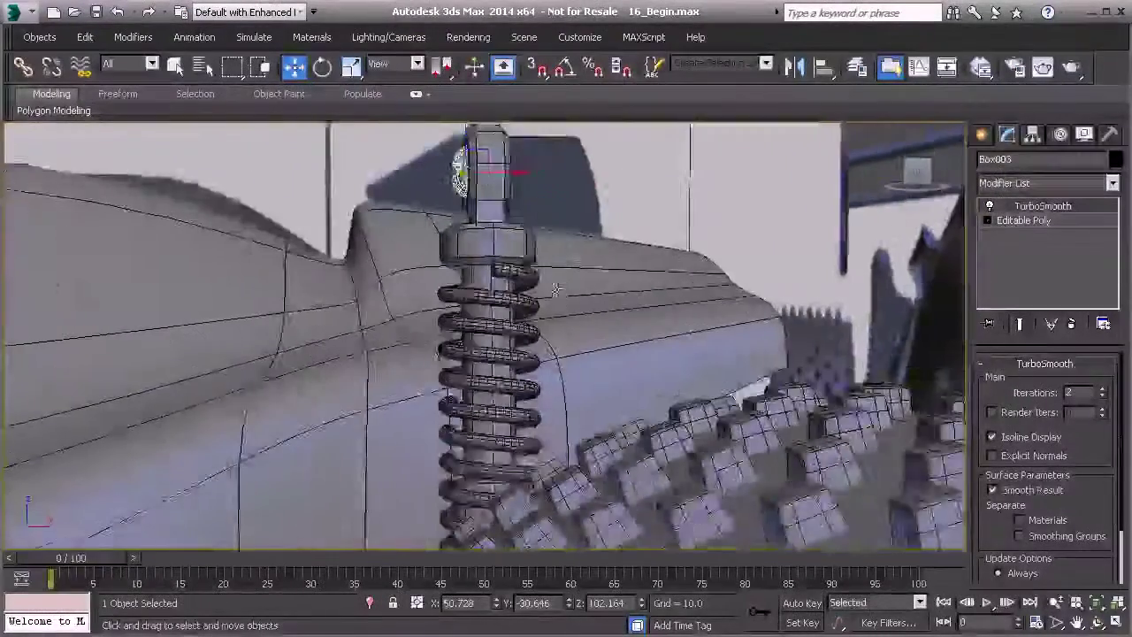
pyautogui.scroll(-1, 554, 289)
pyautogui.moveTo(531, 195)
pyautogui.keyDown('shift'); pyautogui.mouseDown()
pyautogui.moveTo(469, 204)
pyautogui.moveTo(215, 191)
pyautogui.mouseUp(); pyautogui.keyUp('shift')
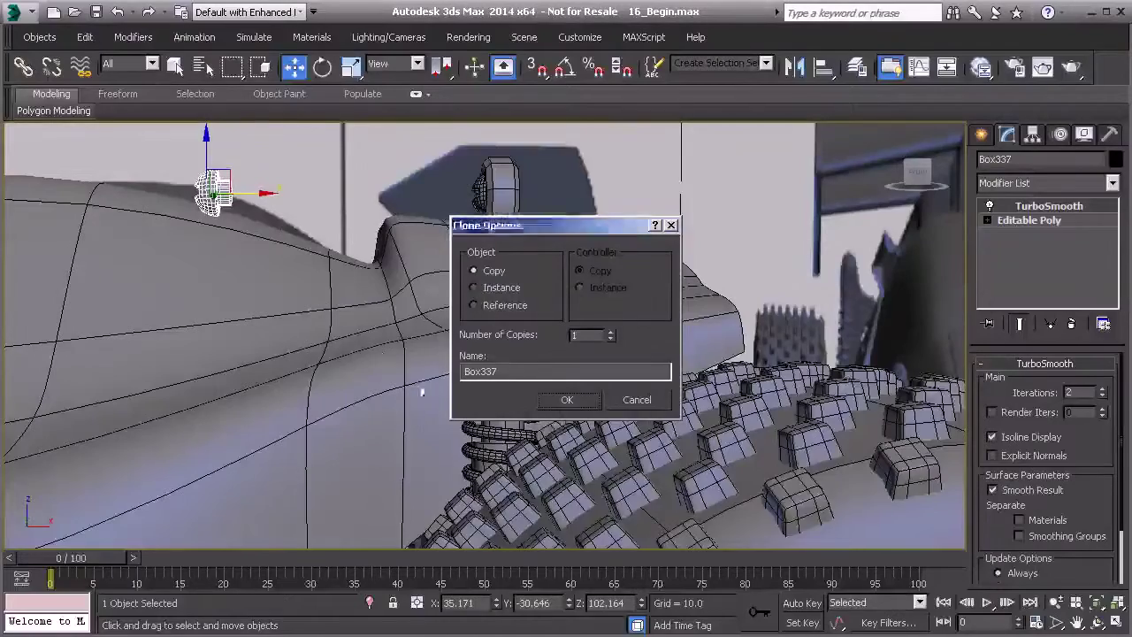
pyautogui.click(569, 397)
pyautogui.moveTo(340, 367); pyautogui.dragTo(492, 341, button='middle')
pyautogui.scroll(-3, 482, 349)
pyautogui.keyDown('alt'); pyautogui.moveTo(451, 376); pyautogui.dragTo(803, 125, button='middle'); pyautogui.keyUp('alt')
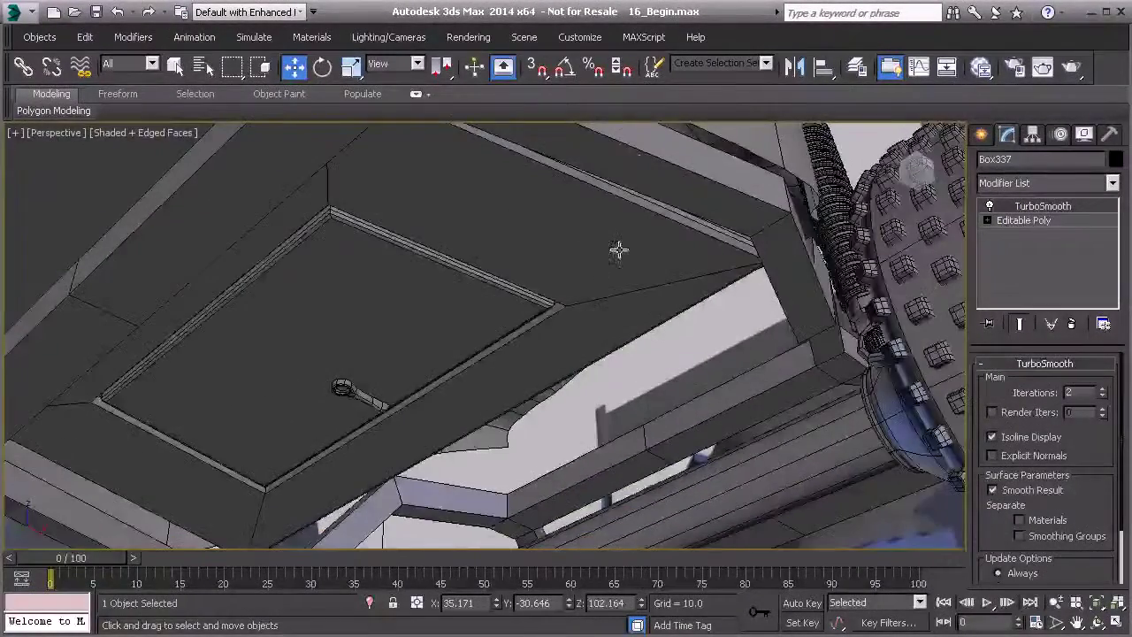
# Align the cloned bolt to the latch part on X, Y and Z, center to center.
pyautogui.moveTo(619, 230); pyautogui.dragTo(556, 333, button='middle')
pyautogui.hotkey('alt', 'a')
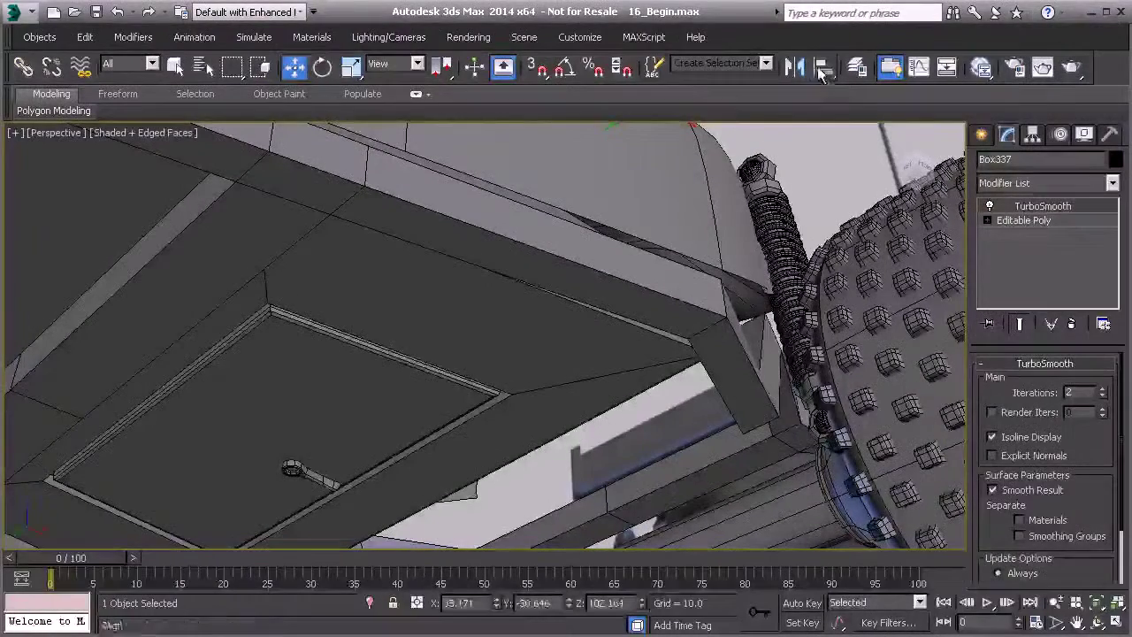
pyautogui.click(295, 466)
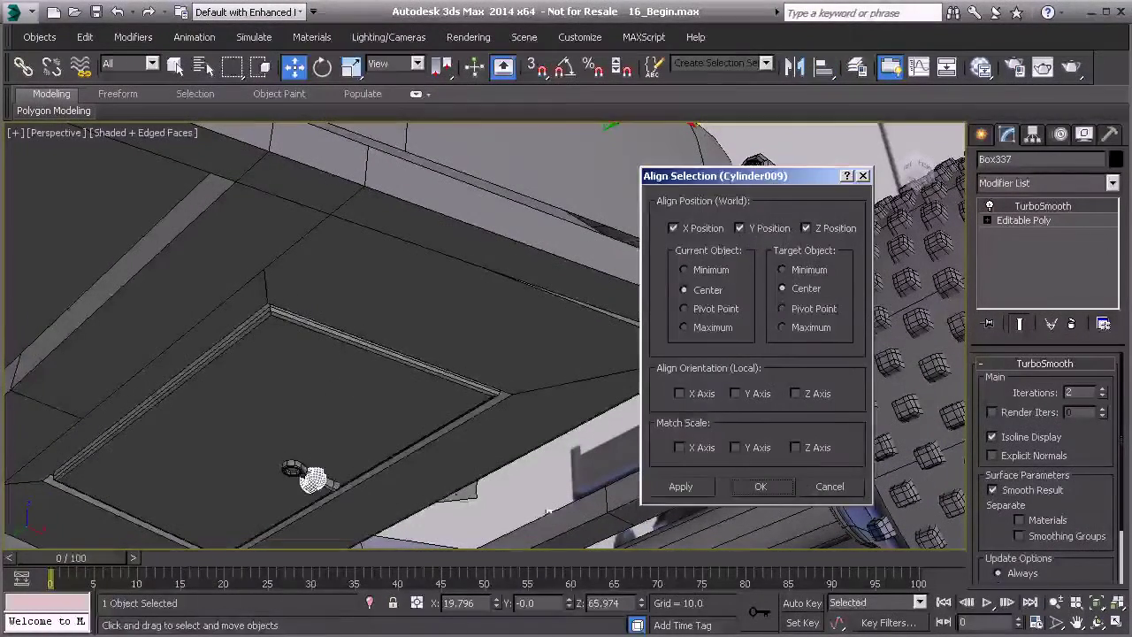
pyautogui.click(745, 485)
# Move the bolt to the latch's round end and rotate it about -85 degrees around Y so its head faces outward.
pyautogui.moveTo(370, 459); pyautogui.dragTo(522, 377, button='middle')
pyautogui.scroll(6, 523, 377)
pyautogui.moveTo(455, 433); pyautogui.dragTo(695, 278, button='middle')
pyautogui.scroll(2, 628, 311)
pyautogui.moveTo(502, 337); pyautogui.dragTo(371, 305)
pyautogui.press('e')
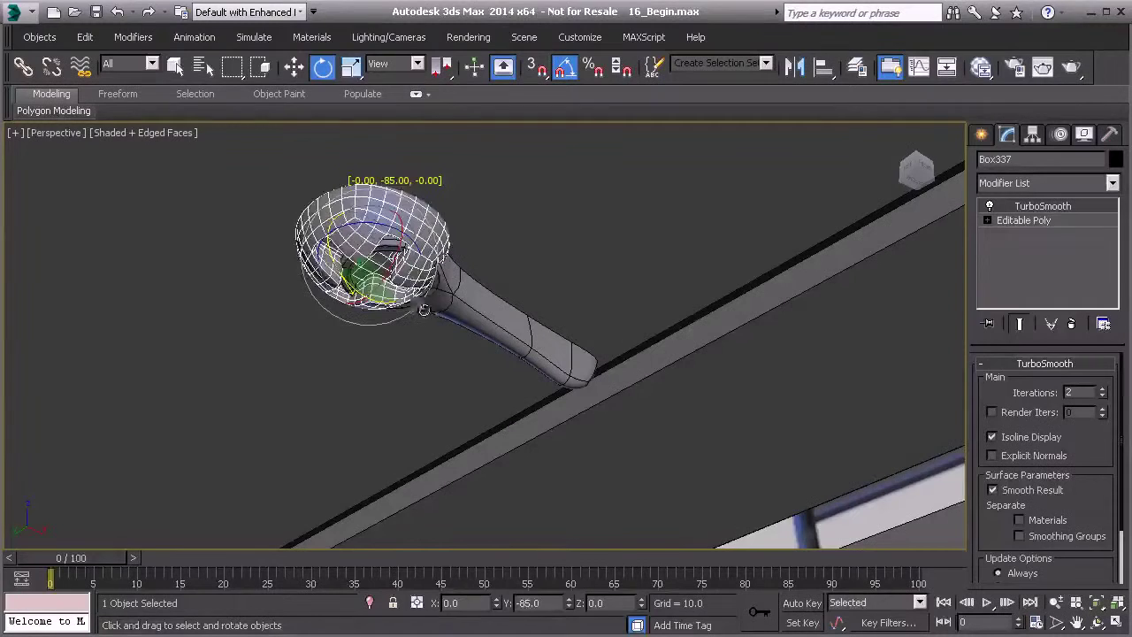
pyautogui.press('w')
# Scale the bolt uniformly to about 67 percent and center it inside the latch's round end.
pyautogui.keyDown('alt'); pyautogui.moveTo(428, 307); pyautogui.dragTo(351, 228, button='middle'); pyautogui.keyUp('alt')
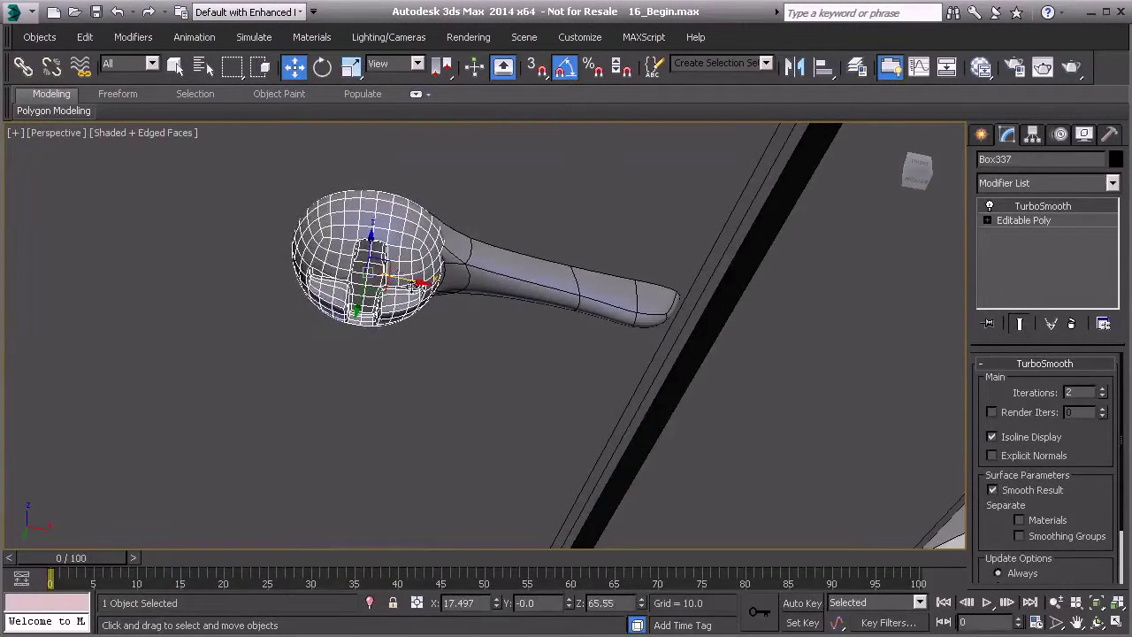
pyautogui.press('r')
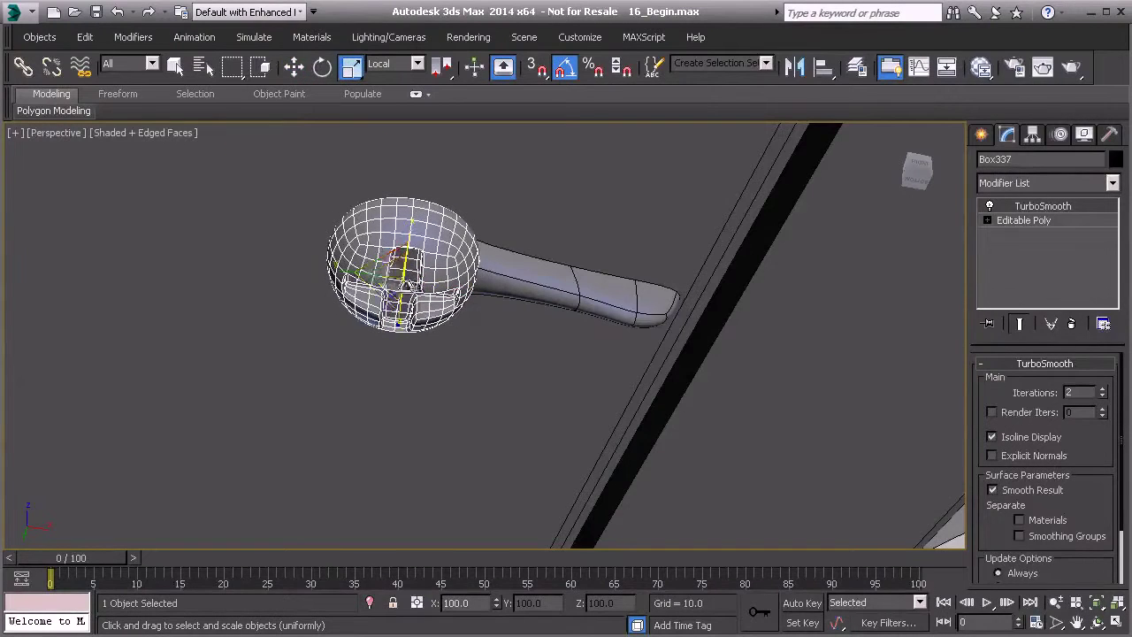
pyautogui.keyDown('alt'); pyautogui.moveTo(391, 277); pyautogui.dragTo(398, 316, button='middle'); pyautogui.keyUp('alt')
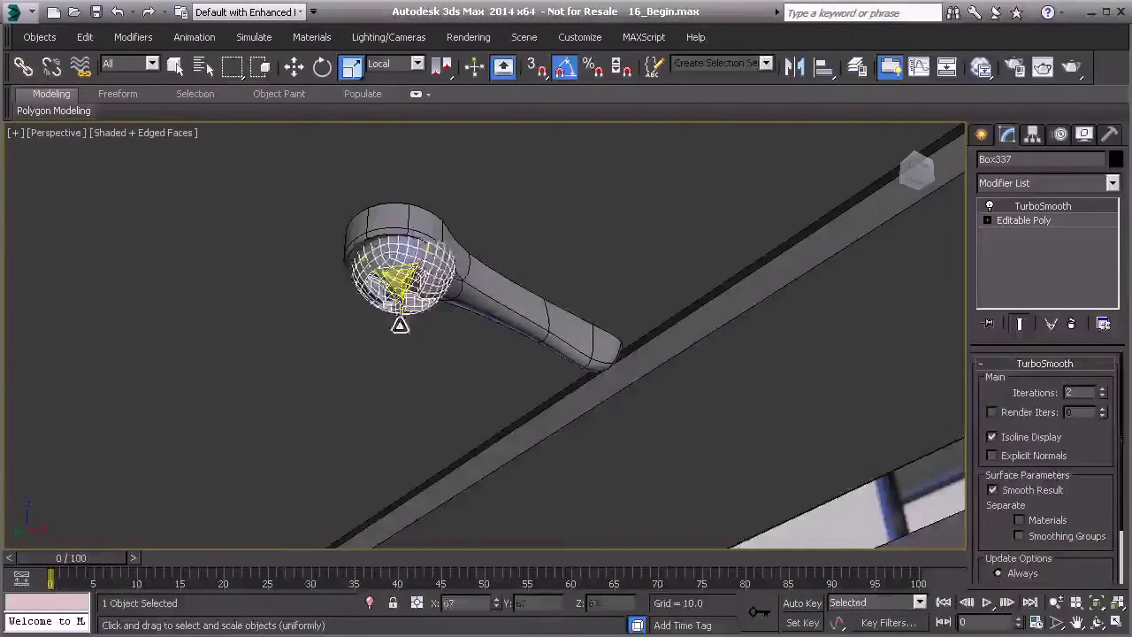
pyautogui.keyDown('alt'); pyautogui.moveTo(398, 360); pyautogui.dragTo(400, 279, button='middle'); pyautogui.keyUp('alt')
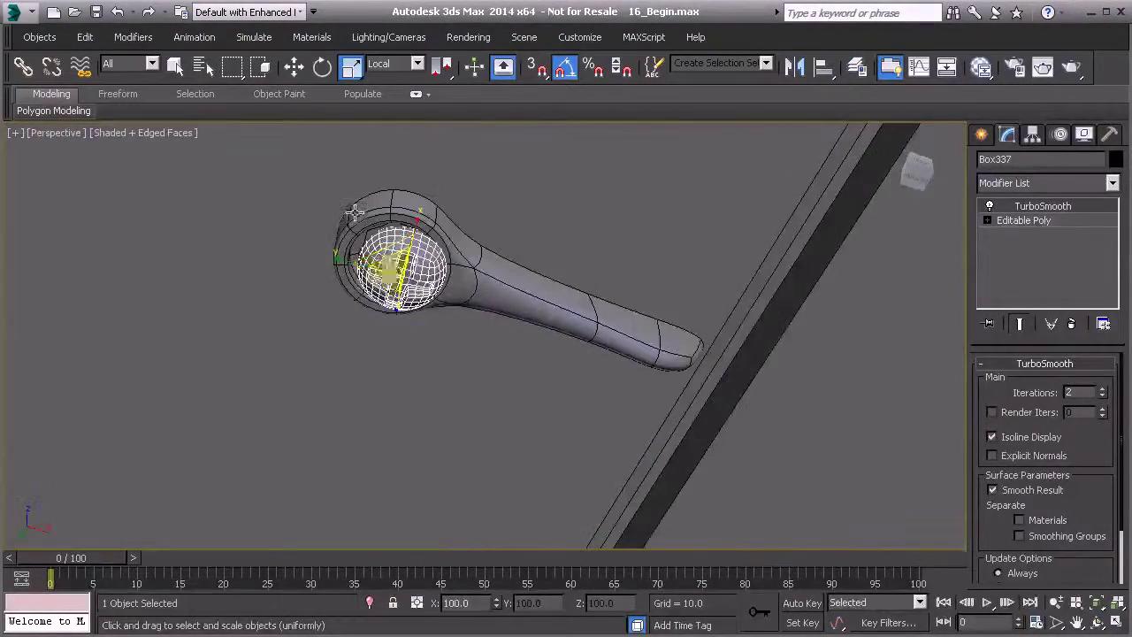
pyautogui.click(295, 74)
pyautogui.scroll(1, 430, 291)
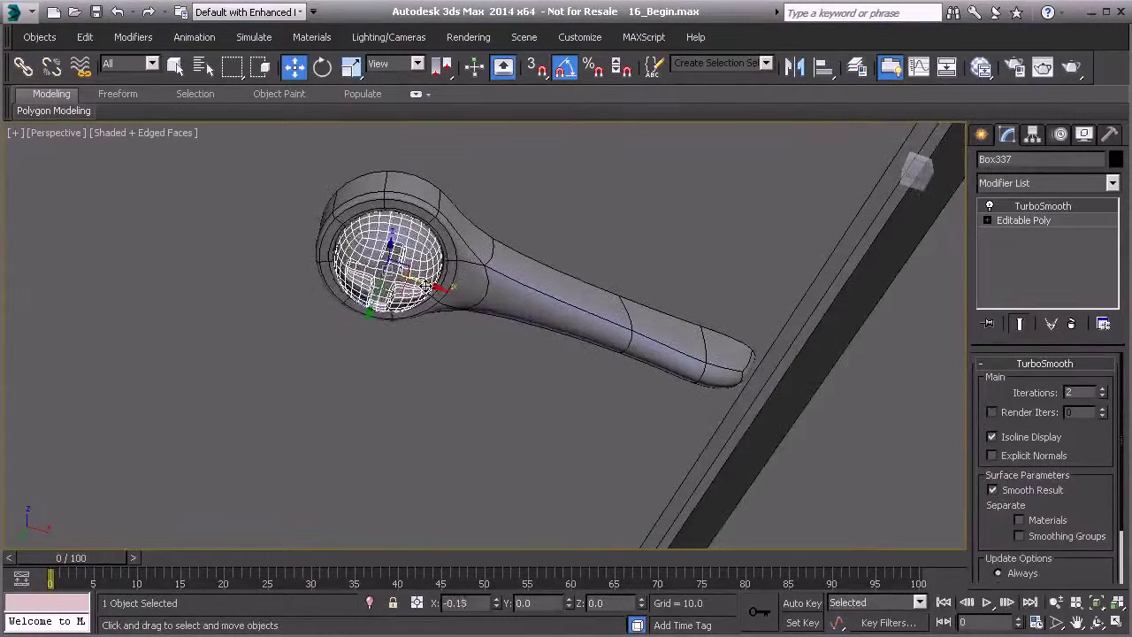
pyautogui.keyDown('alt'); pyautogui.moveTo(418, 285); pyautogui.dragTo(422, 324, button='middle'); pyautogui.keyUp('alt')
# Check the latch and bolt selected together, clear the selection, and examine the whole buggy from below, the side and the front.
pyautogui.scroll(-1, 467, 327)
pyautogui.scroll(-3, 503, 359)
pyautogui.scroll(-3, 422, 324)
pyautogui.keyDown('ctrl'); pyautogui.click(489, 338); pyautogui.keyUp('ctrl')
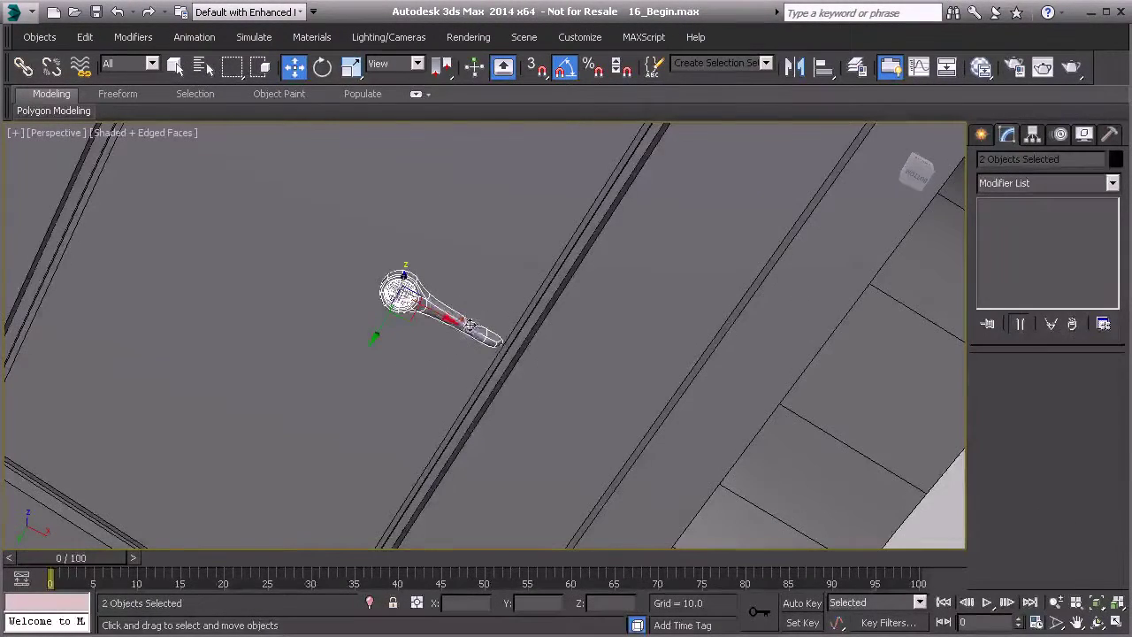
pyautogui.keyDown('alt'); pyautogui.moveTo(530, 364); pyautogui.dragTo(662, 412, button='middle'); pyautogui.keyUp('alt')
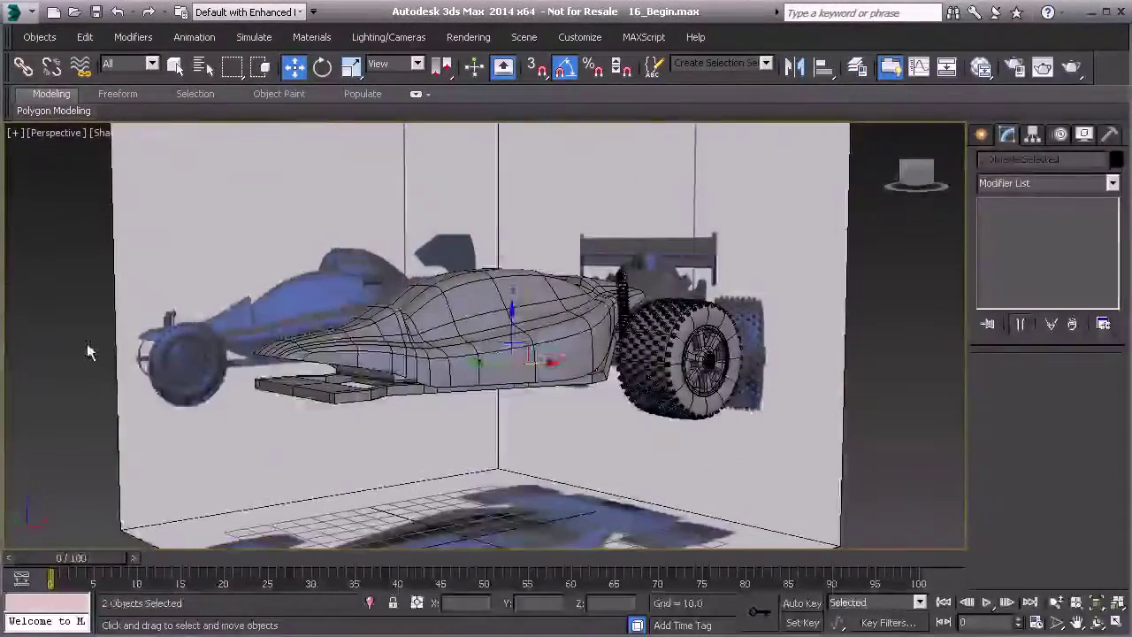
pyautogui.click(87, 352)
pyautogui.moveTo(389, 378)
pyautogui.keyDown('alt'); pyautogui.mouseDown(button='middle')
pyautogui.moveTo(420, 365)
pyautogui.moveTo(460, 309)
pyautogui.moveTo(470, 384)
pyautogui.moveTo(389, 378)
pyautogui.mouseUp(button='middle'); pyautogui.keyUp('alt')
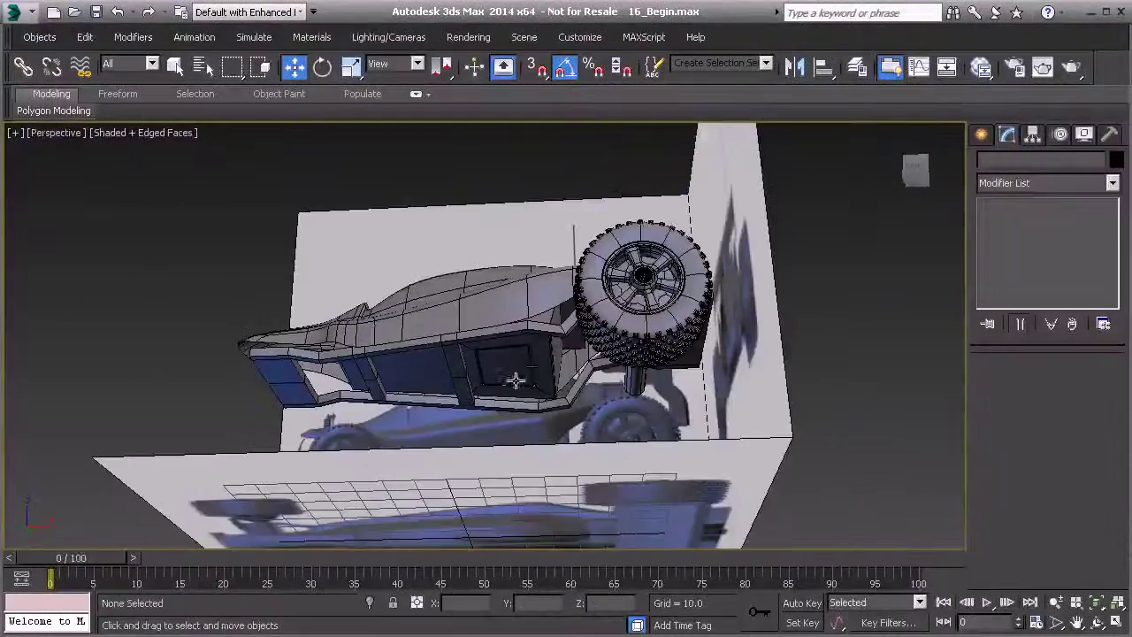
pyautogui.moveTo(509, 368)
pyautogui.keyDown('alt'); pyautogui.mouseDown(button='middle')
pyautogui.moveTo(487, 369)
pyautogui.moveTo(652, 413)
pyautogui.moveTo(516, 356)
pyautogui.moveTo(460, 362)
pyautogui.moveTo(469, 381)
pyautogui.moveTo(444, 392)
pyautogui.mouseUp(button='middle'); pyautogui.keyUp('alt')
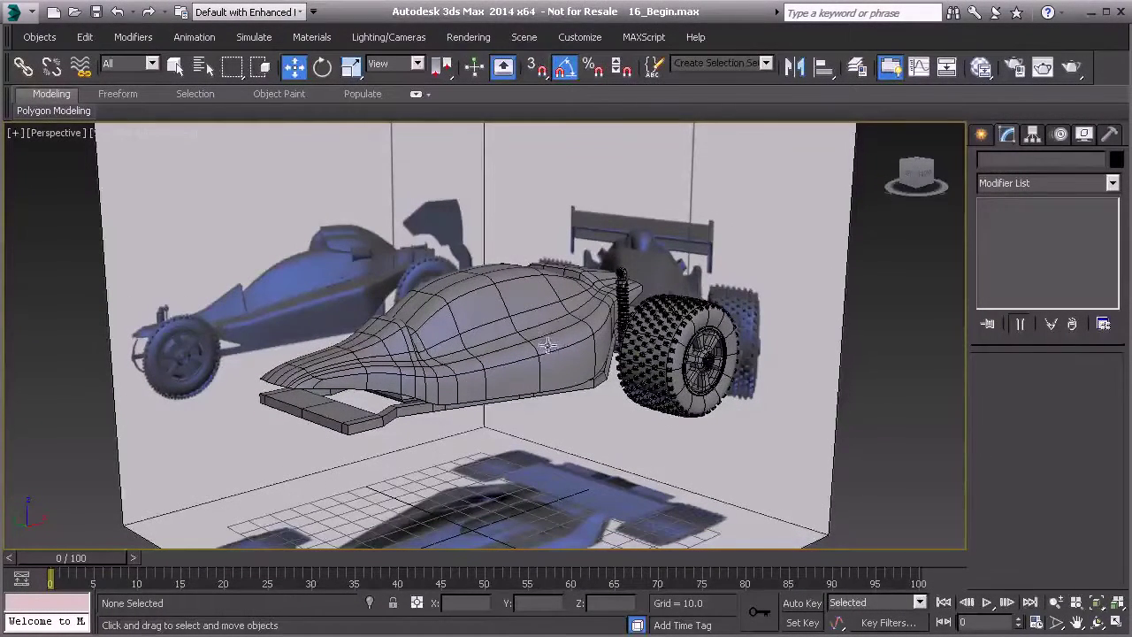
pyautogui.keyDown('alt'); pyautogui.moveTo(546, 383); pyautogui.dragTo(564, 376, button='middle'); pyautogui.keyUp('alt')
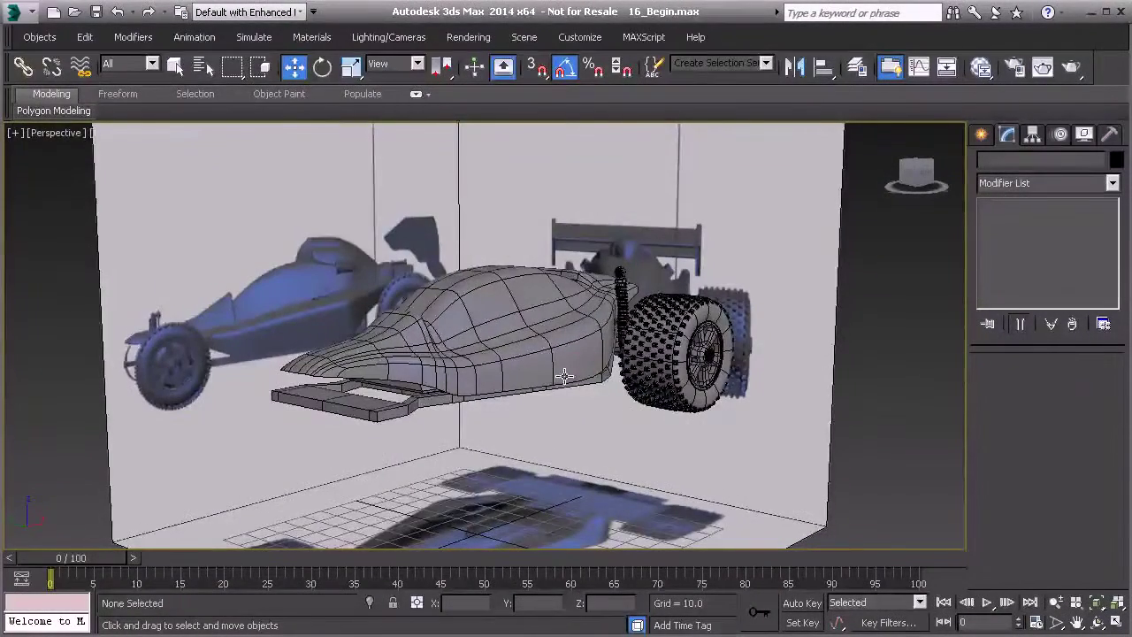
pyautogui.scroll(8, 565, 376)
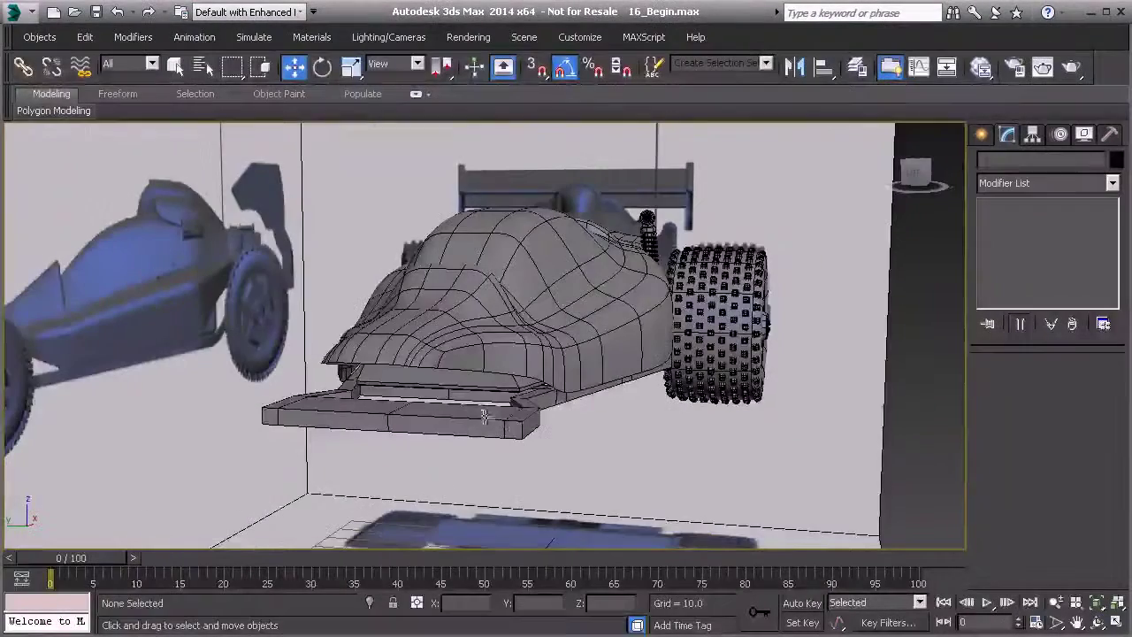
pyautogui.moveTo(649, 342); pyautogui.dragTo(518, 363, button='middle')
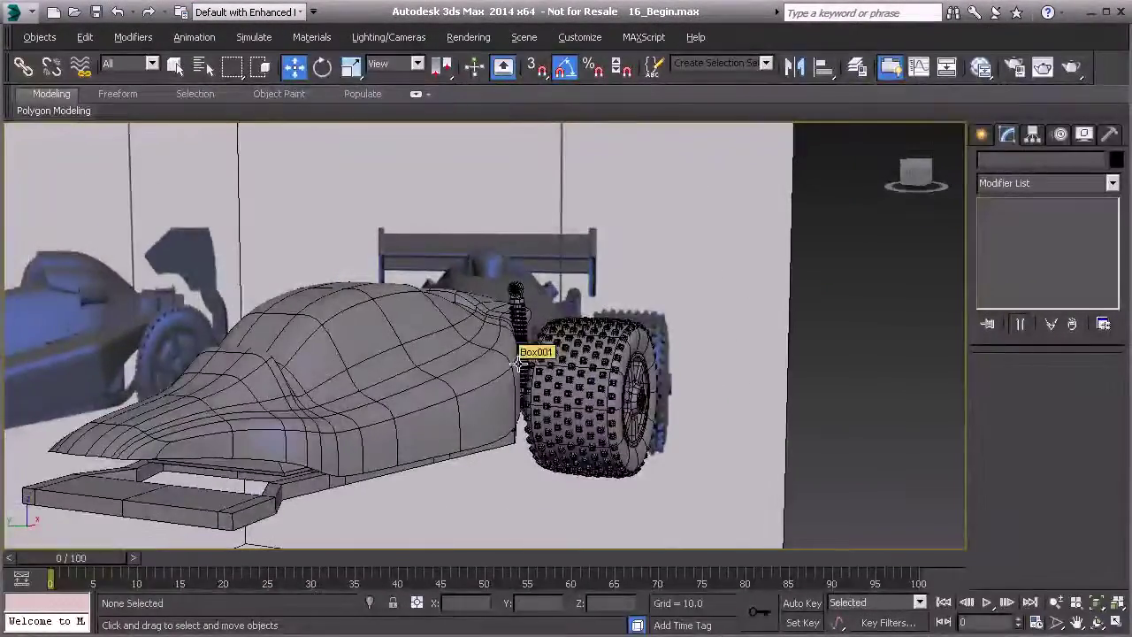